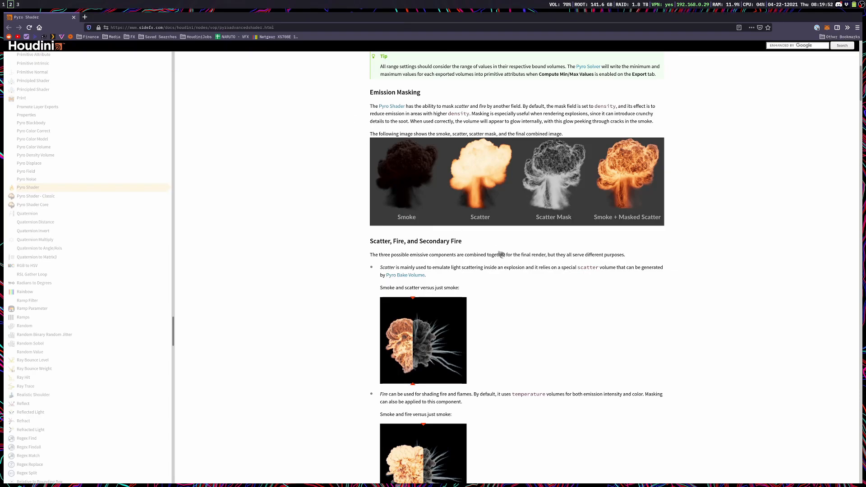
# Step: Examine the Pyro Shader documentation on Smoke and Emission, Emission Masking, and the smoke versus fire comparison image
pyautogui.scroll(2, 503, 277)
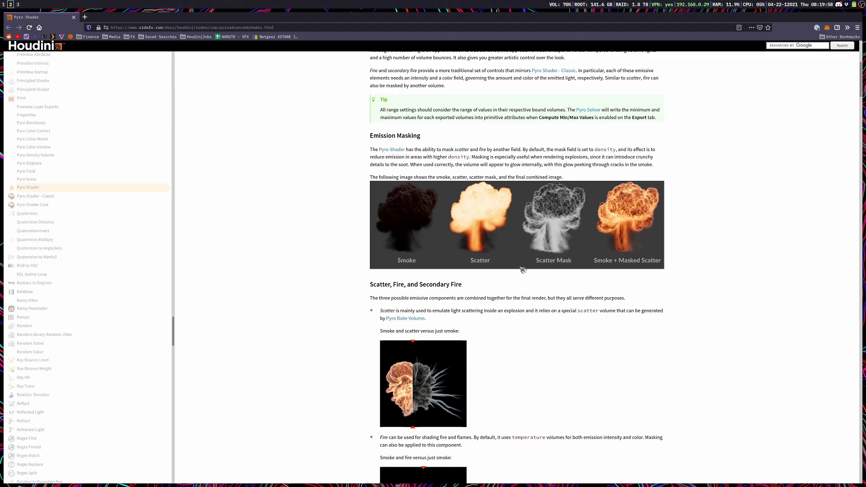
pyautogui.scroll(5, 517, 268)
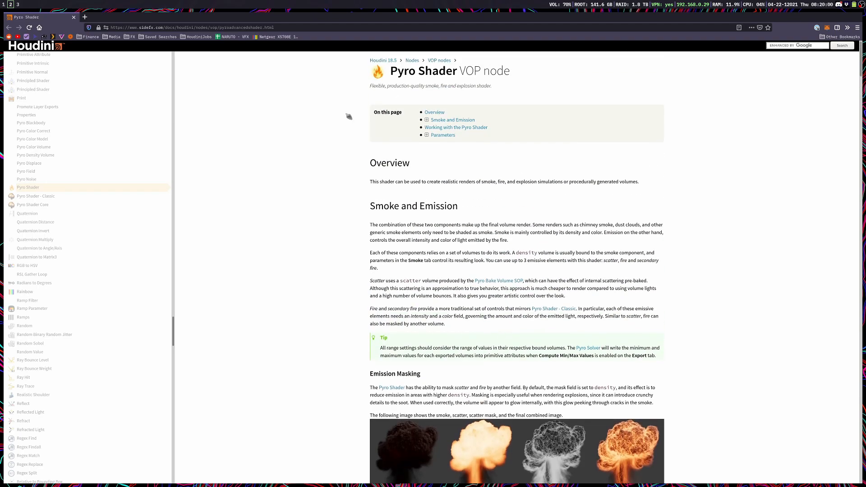
pyautogui.scroll(-3, 516, 269)
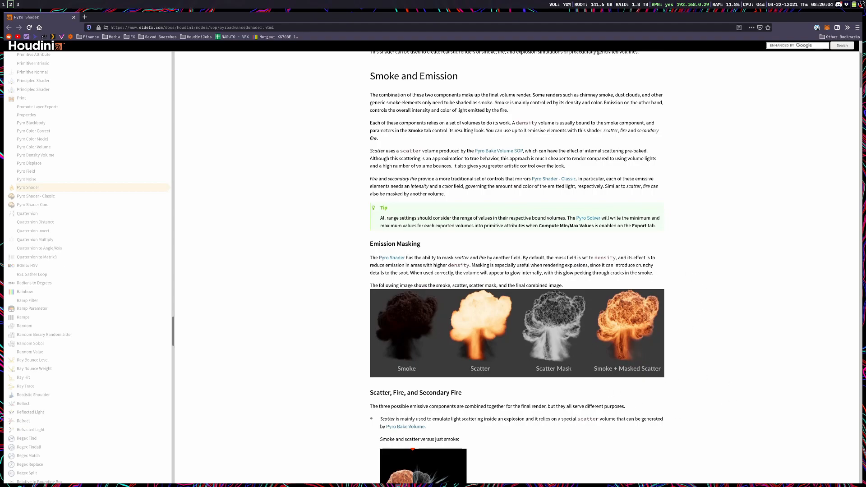
pyautogui.scroll(2, 591, 402)
pyautogui.scroll(-7, 543, 391)
pyautogui.scroll(7, 543, 391)
pyautogui.scroll(-1, 543, 391)
pyautogui.scroll(-9, 554, 392)
pyautogui.scroll(11, 555, 393)
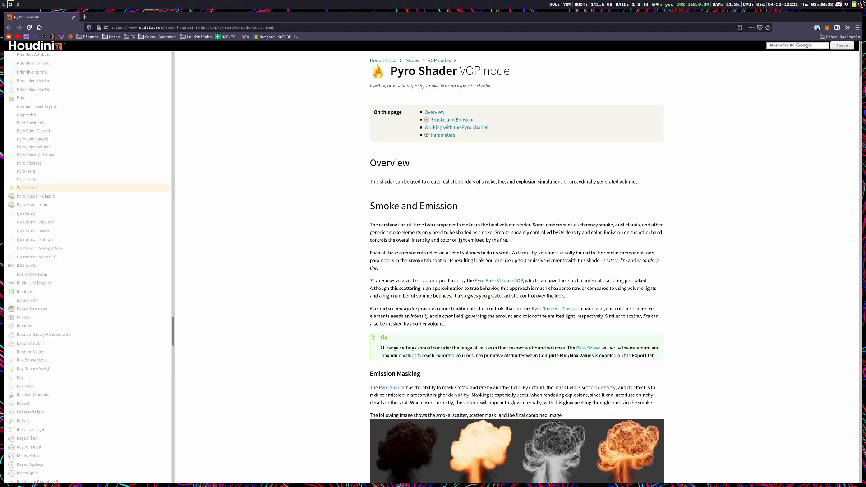
pyautogui.scroll(-4, 415, 343)
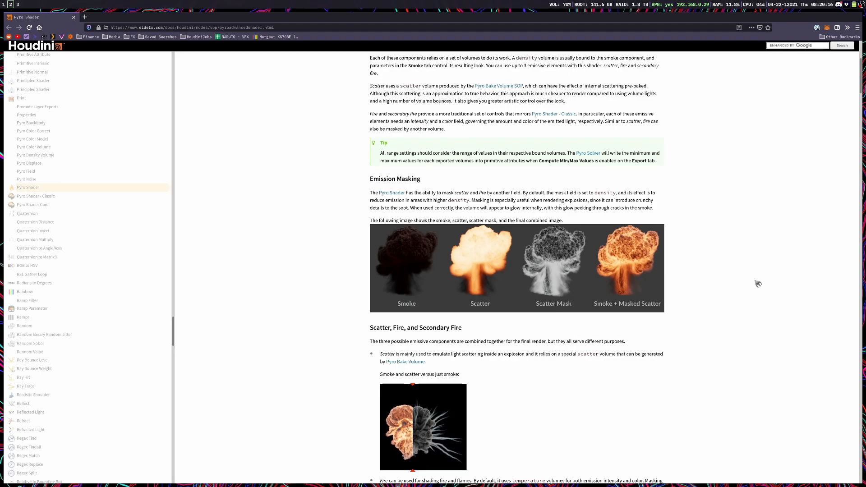
pyautogui.scroll(-2, 519, 405)
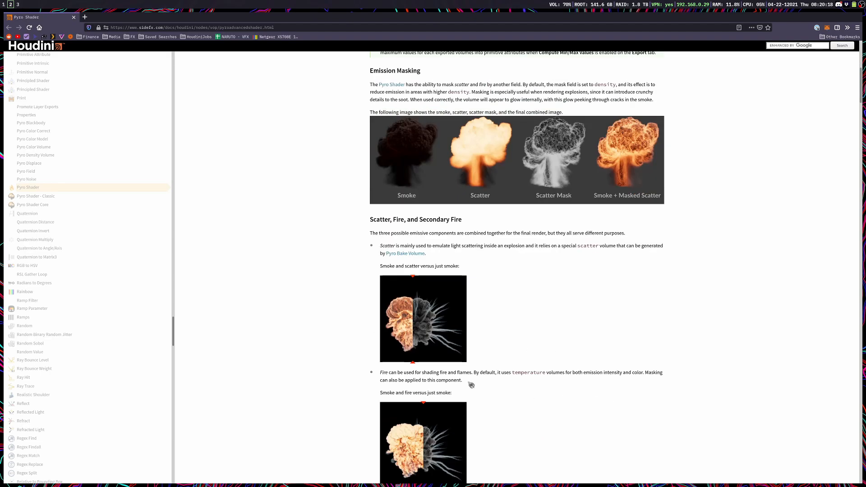
pyautogui.scroll(2, 497, 391)
pyautogui.scroll(4, 570, 112)
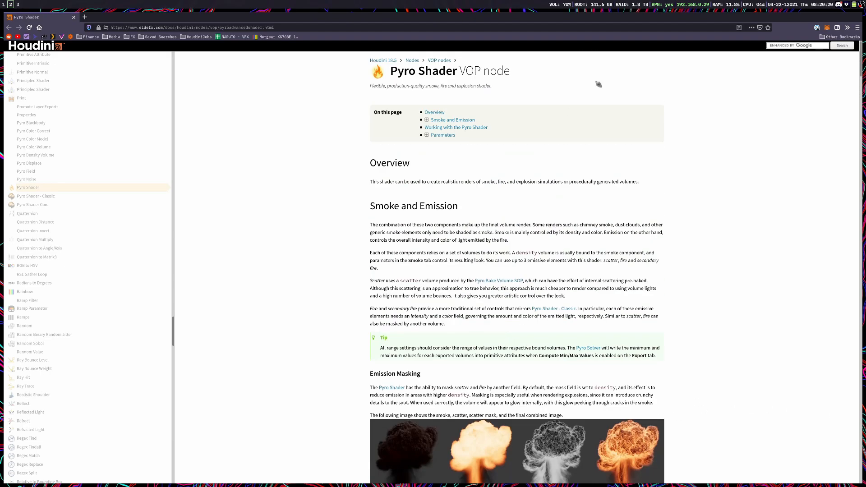
pyautogui.scroll(-9, 355, 373)
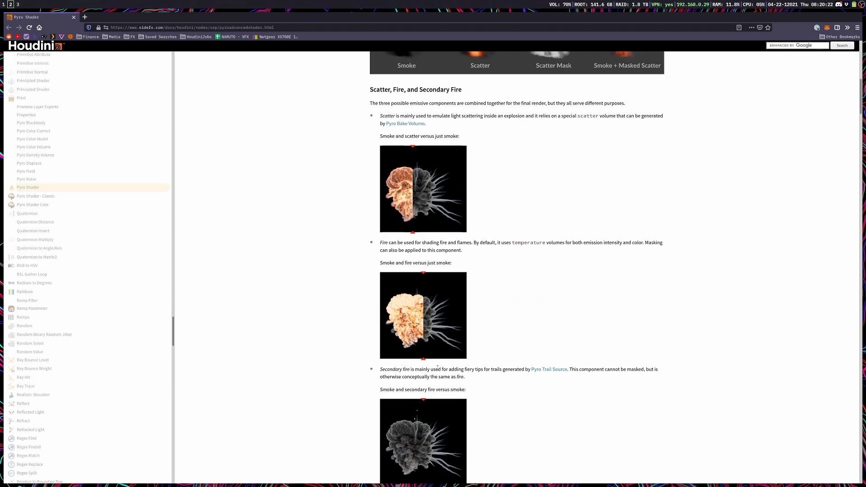
pyautogui.moveTo(423, 359)
pyautogui.mouseDown()
pyautogui.moveTo(397, 356)
pyautogui.moveTo(437, 354)
pyautogui.mouseUp()
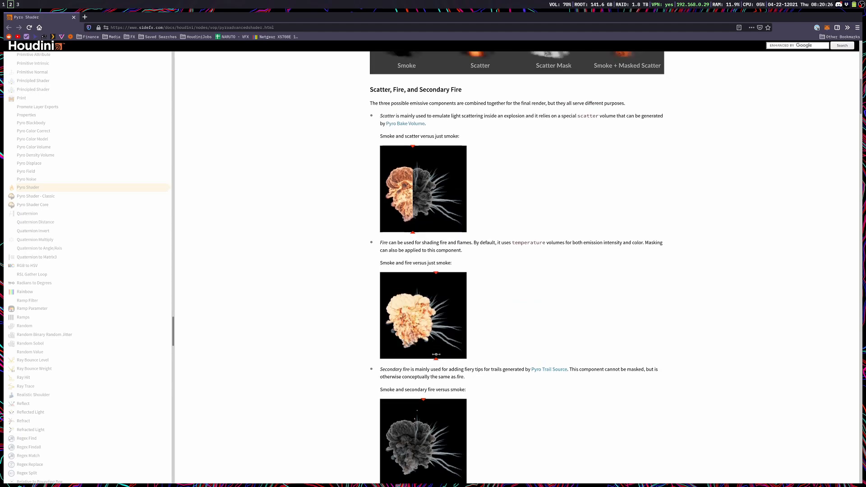
# Step: Switch to Houdini and add the Pyro Configure Ground Explosion setup to the empty geo2 network
pyautogui.press('super+3')
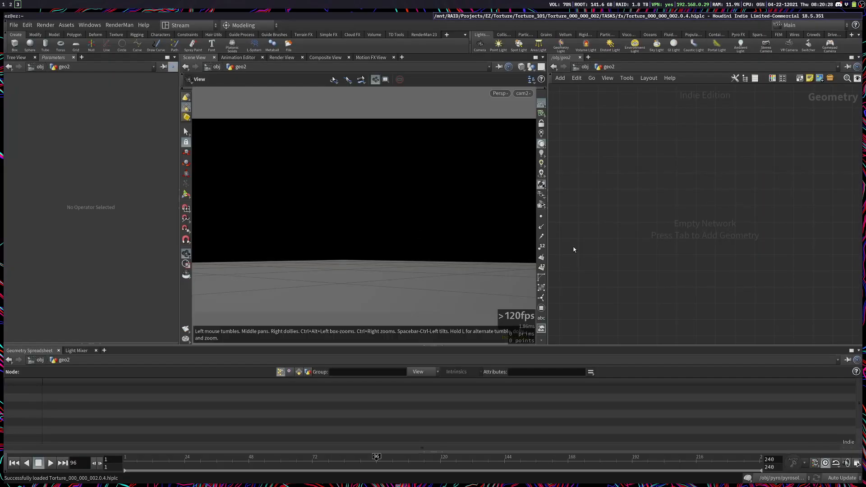
pyautogui.press('Tab')
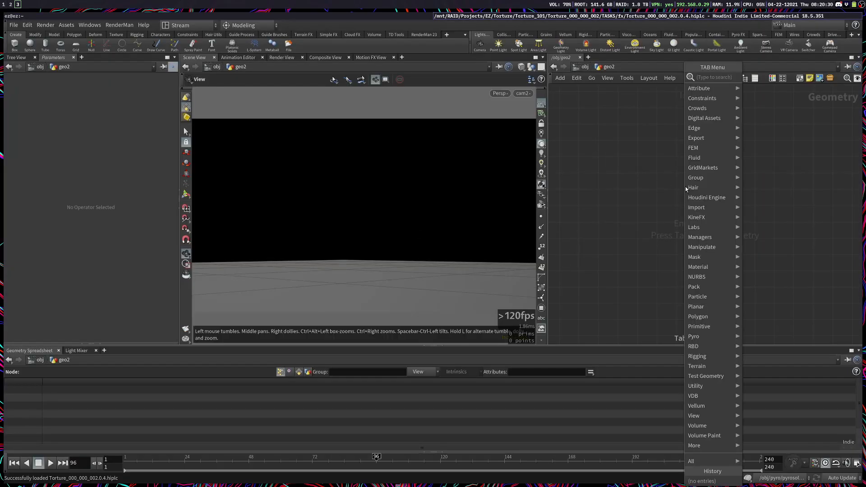
pyautogui.write('configure ground')
pyautogui.press('Return')
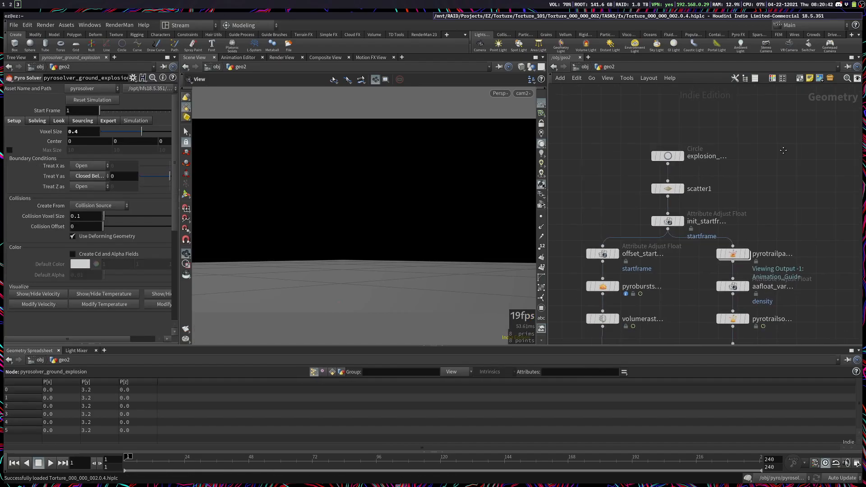
# Step: Delete the five-node trail branch from the pyro trail path node through split_firetrails, and lay out the remaining nodes
pyautogui.moveTo(825, 314); pyautogui.dragTo(740, 287, button='middle')
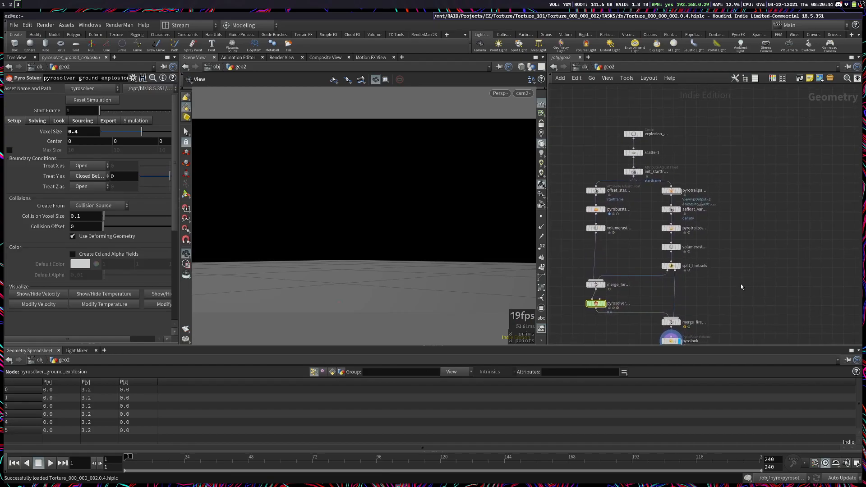
pyautogui.press('y')
pyautogui.moveTo(737, 312)
pyautogui.mouseDown()
pyautogui.moveTo(670, 276)
pyautogui.moveTo(701, 168)
pyautogui.moveTo(675, 309)
pyautogui.mouseUp()
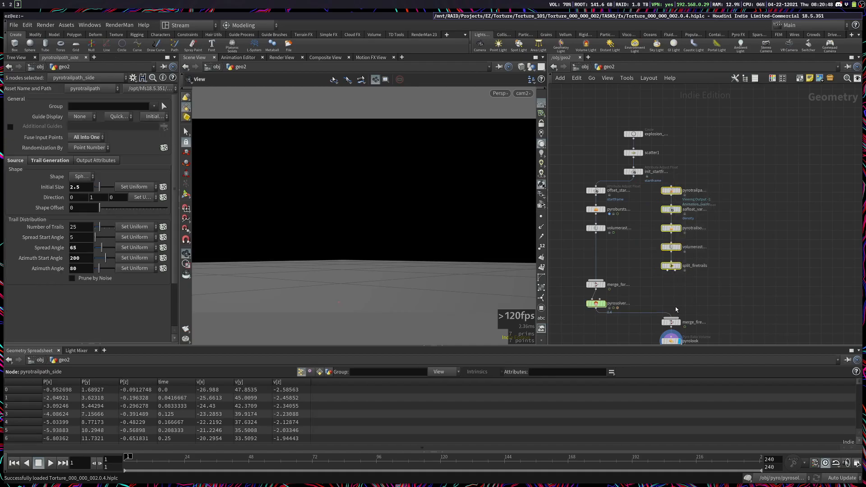
pyautogui.press('Delete')
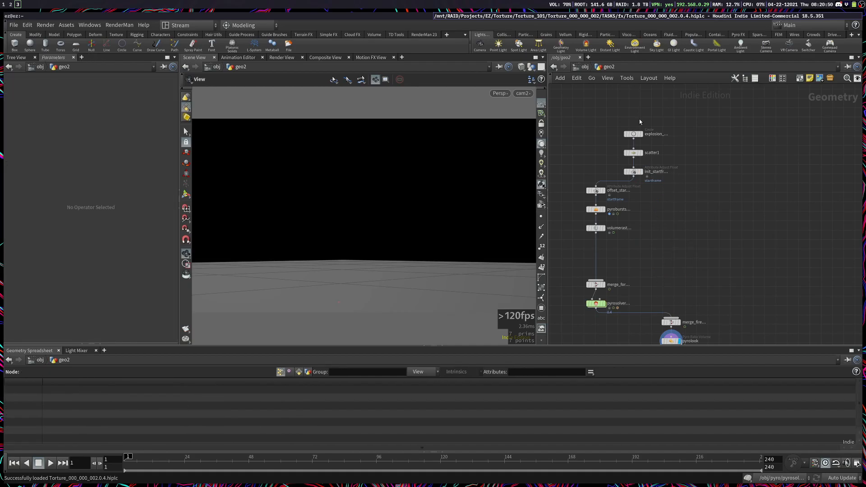
pyautogui.press('l')
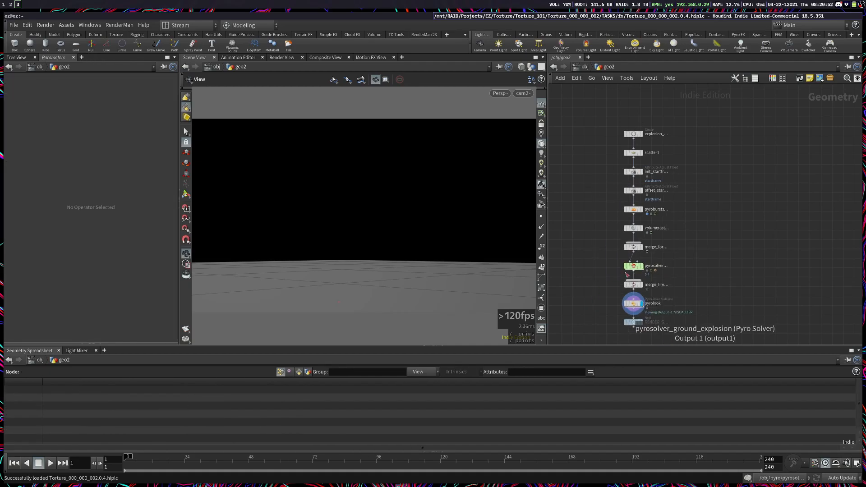
# Step: In the pyro solver's export settings, enable Convert to VDB, Resample Volumes and Use 16bit Float
pyautogui.click(633, 266)
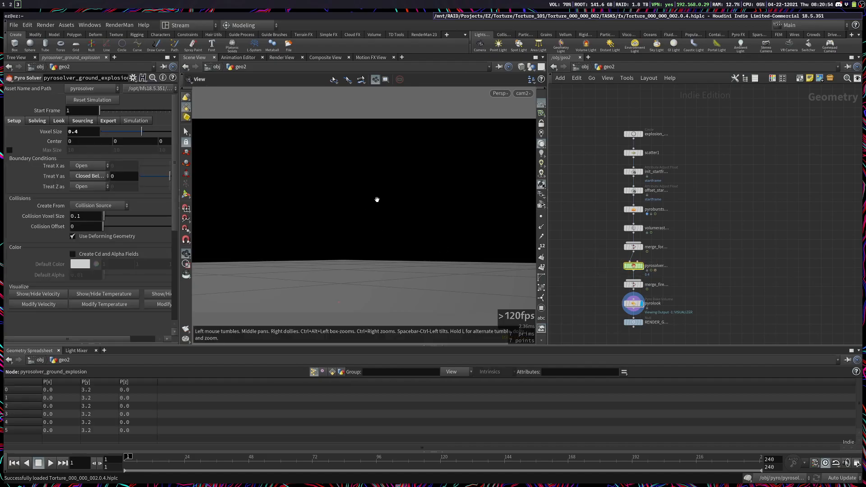
pyautogui.click(108, 120)
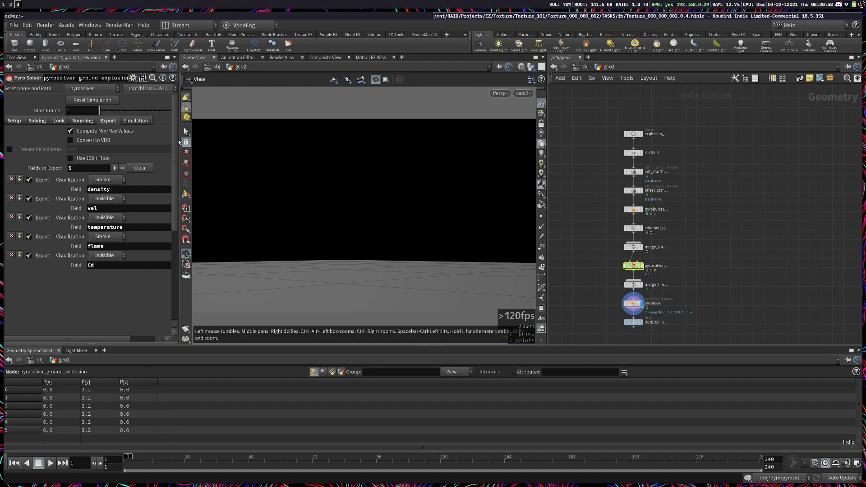
pyautogui.moveTo(179, 141); pyautogui.dragTo(200, 141)
pyautogui.click(70, 140)
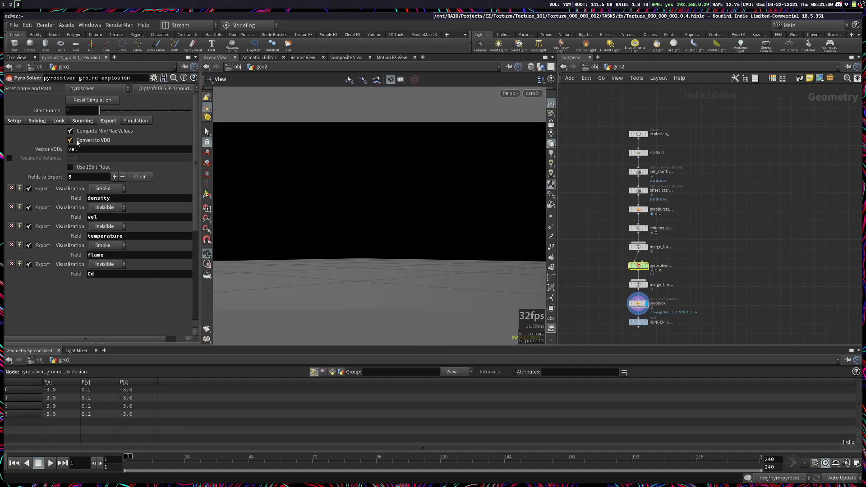
pyautogui.click(9, 158)
pyautogui.click(92, 177)
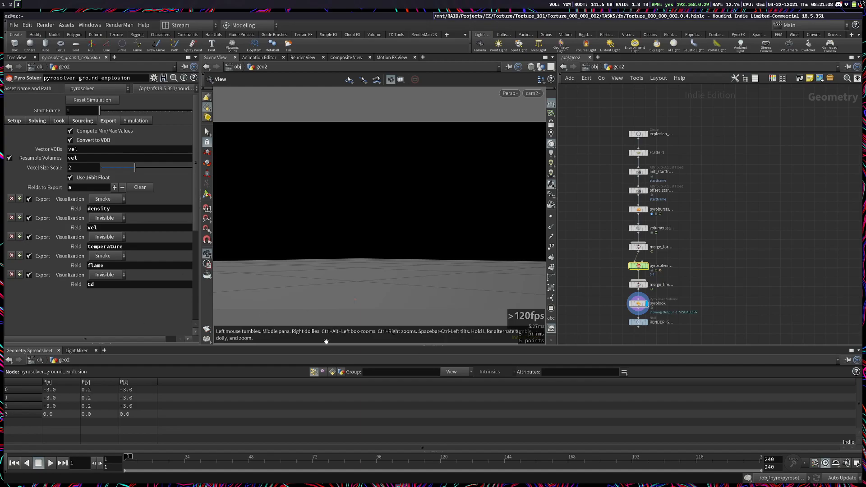
# Step: Move the RENDER_Ground_Explosion null farther below pyrolook to make room between the two nodes
pyautogui.scroll(5, 744, 316)
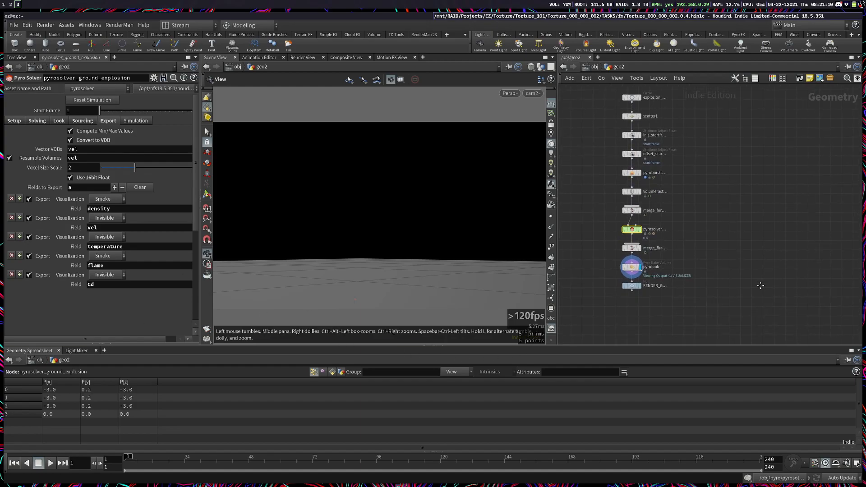
pyautogui.moveTo(675, 280)
pyautogui.moveTo(675, 279); pyautogui.dragTo(672, 299)
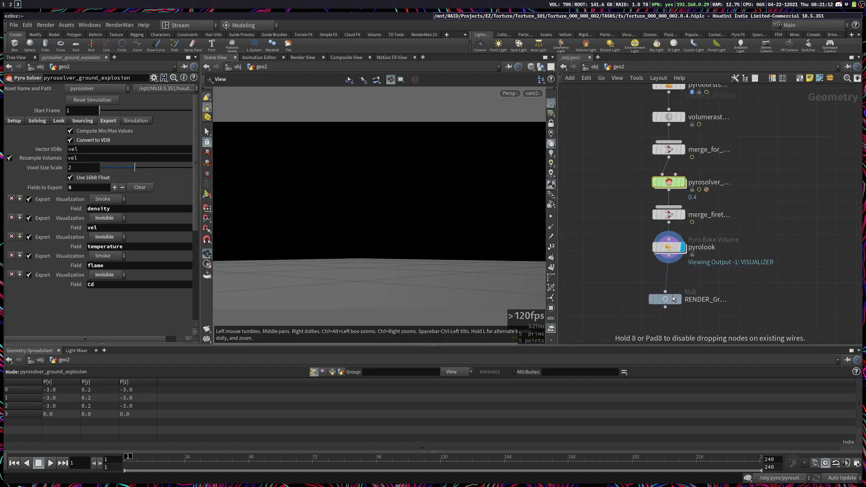
# Step: Disable Assign Material on the pyrolook node and review its Secondary Fire and Scatter settings
pyautogui.click(669, 246)
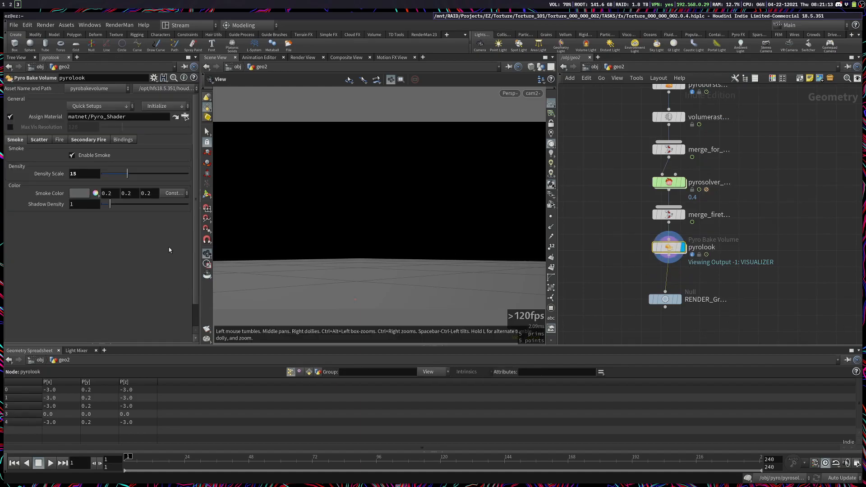
pyautogui.click(10, 117)
pyautogui.click(90, 143)
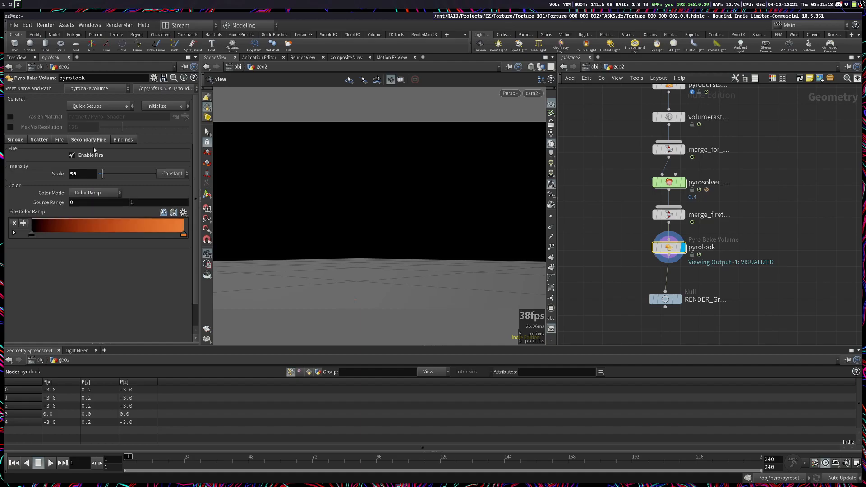
pyautogui.click(38, 139)
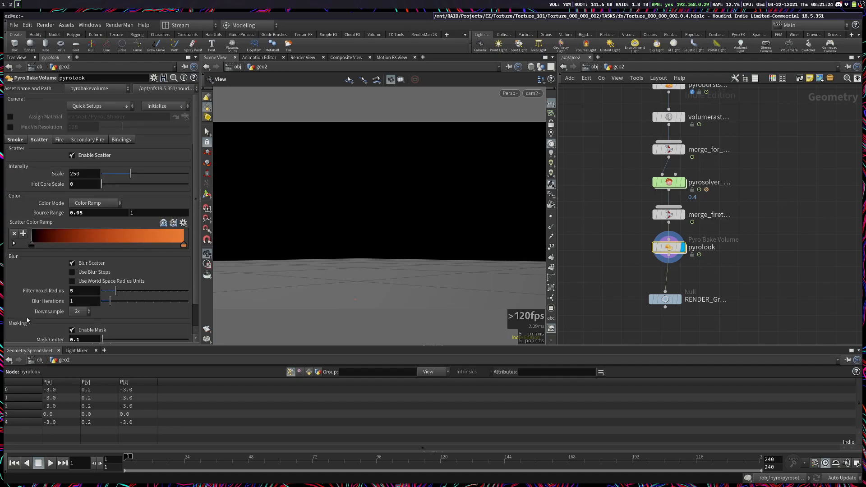
# Step: Add an ez cache node and insert it between pyrolook and the RENDER_Ground_Explosion null
pyautogui.press('Tab')
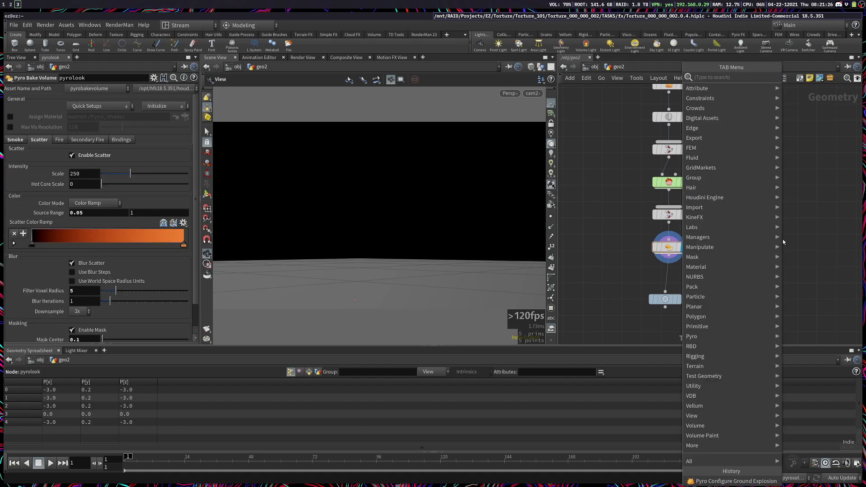
pyautogui.write('ezc')
pyautogui.press('Return')
pyautogui.click(783, 240)
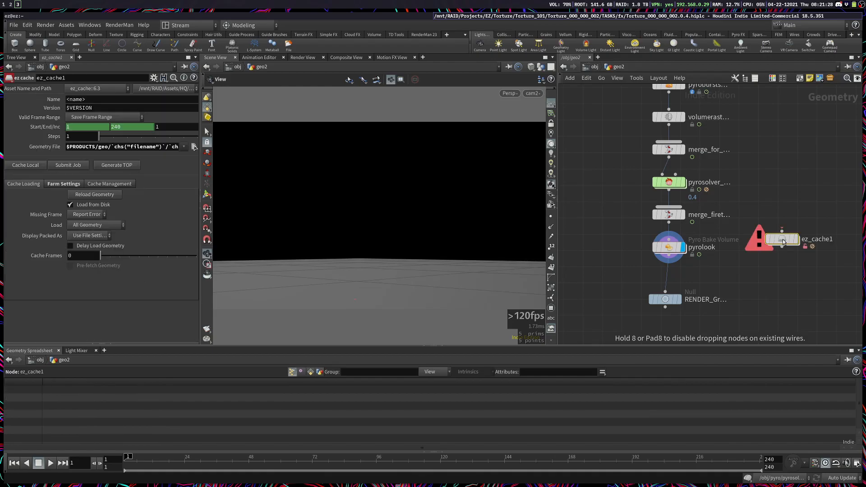
pyautogui.moveTo(773, 246); pyautogui.dragTo(661, 282)
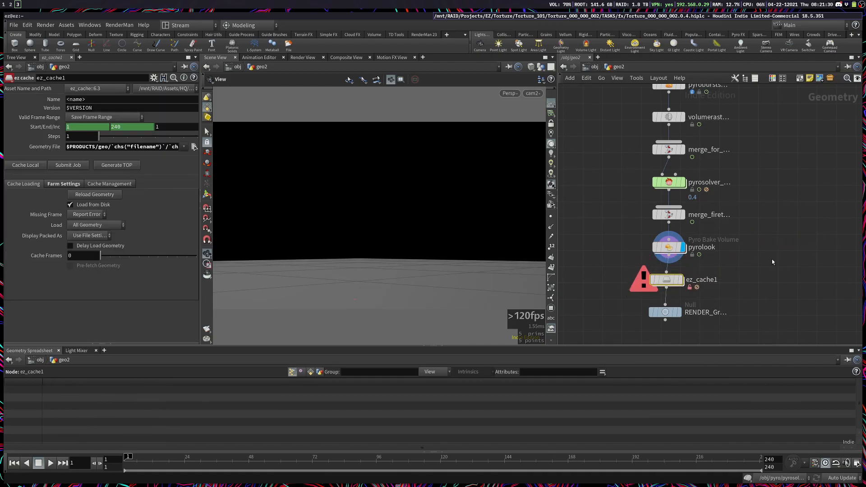
# Step: Set the cache node's name to pyro_tut and its version to 0.4
pyautogui.click(155, 104)
pyautogui.write('op')
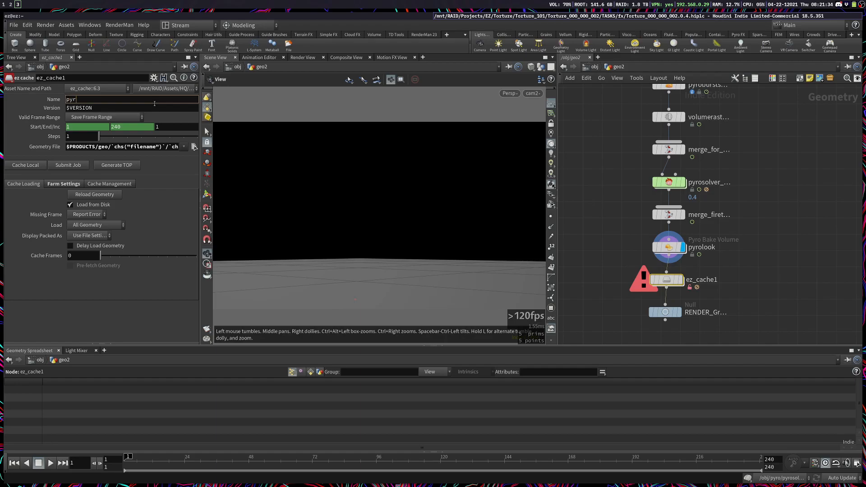
pyautogui.press('Return')
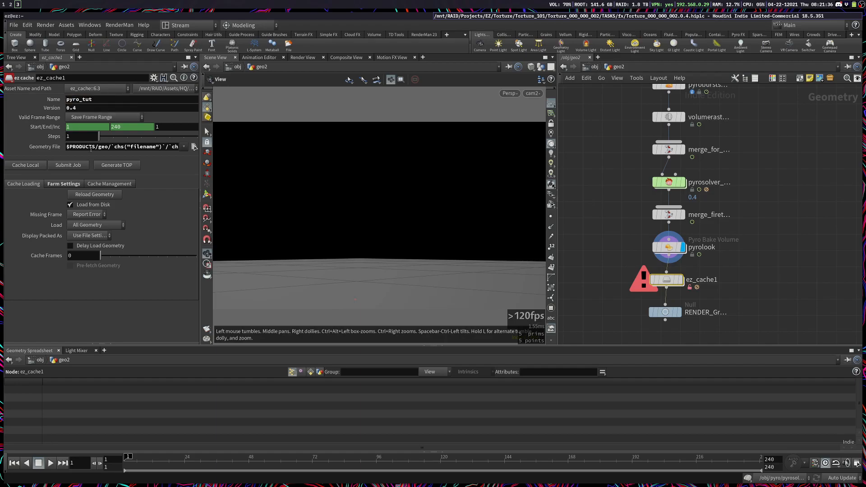
# Step: Submit the pyro_tut cache job and make the RENDER_Ground_Explosion null the displayed node
pyautogui.click(78, 166)
pyautogui.click(667, 312)
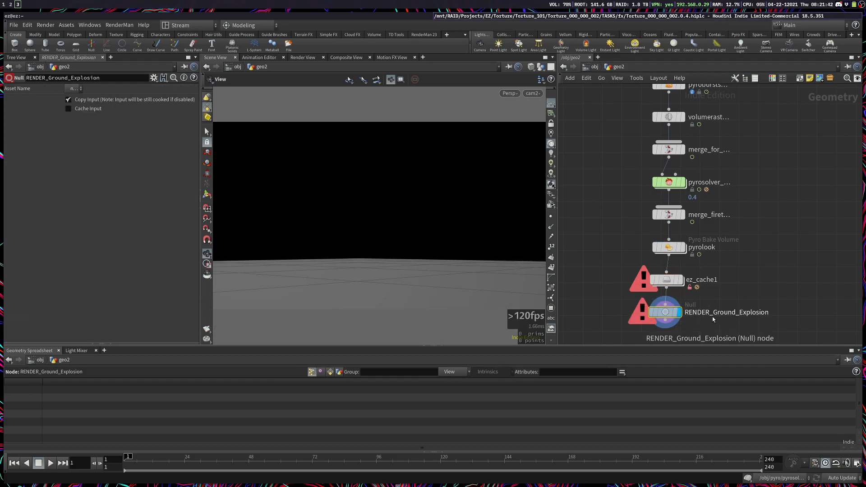
# Step: Add a Pxr Material Builder inside the matnet1 material network and rename it pyro
pyautogui.press('u')
pyautogui.doubleClick(667, 223)
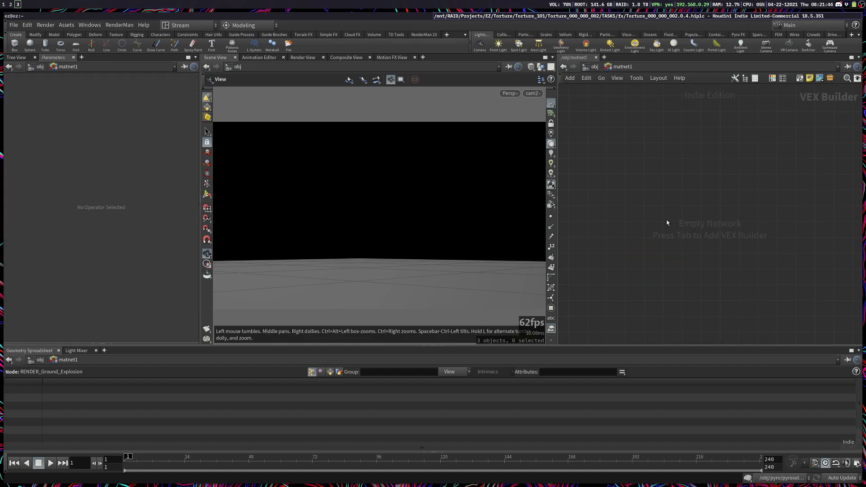
pyautogui.press('Tab')
pyautogui.write('pxr mat')
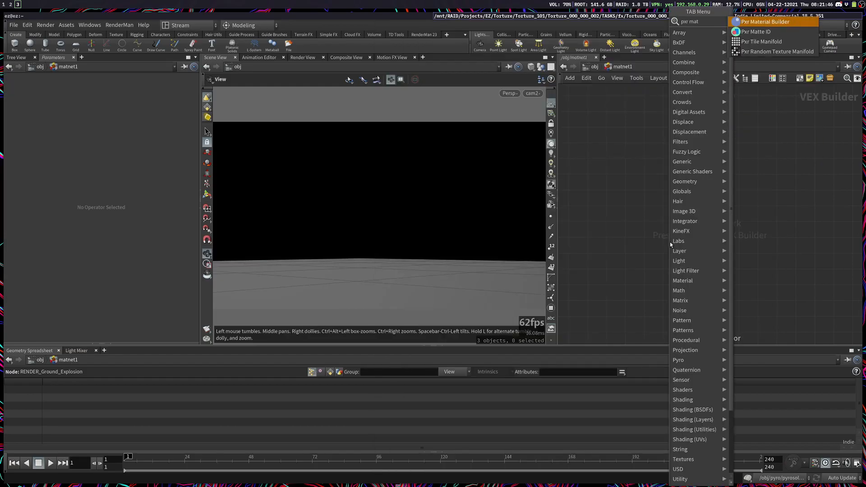
pyautogui.press('Return')
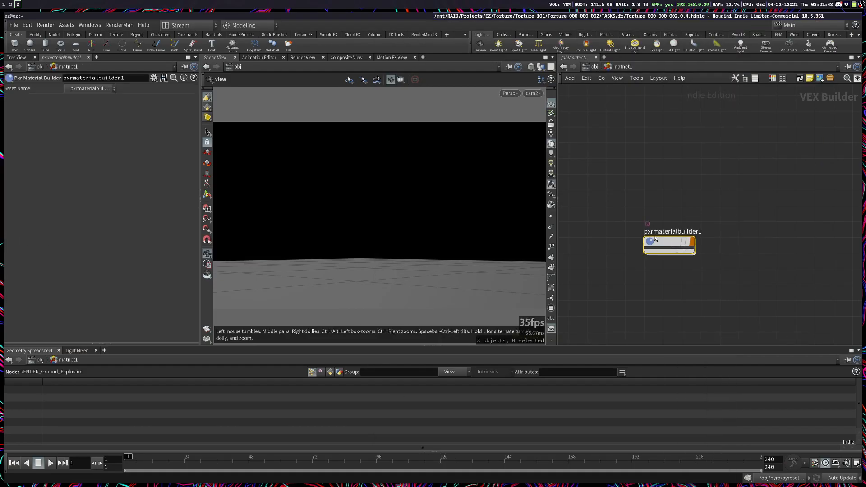
pyautogui.doubleClick(655, 235)
pyautogui.press('Return')
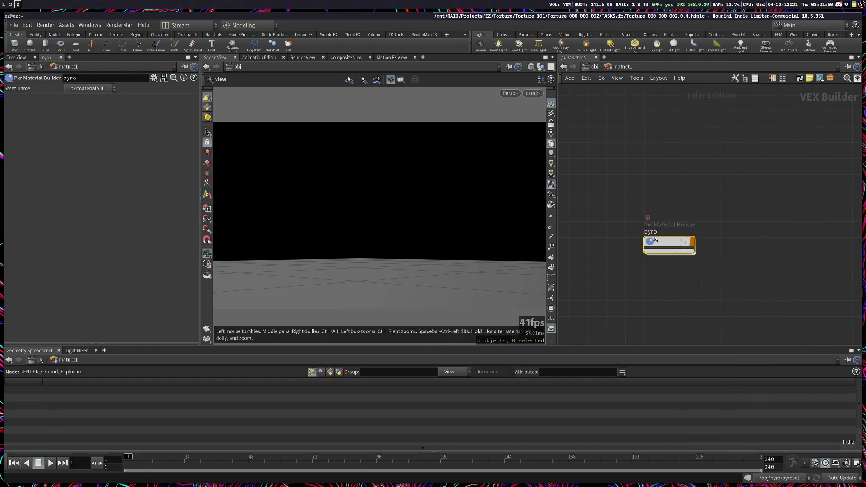
# Step: Assign the pyro material in matnet1 as the render material of geo2
pyautogui.press('u')
pyautogui.click(655, 251)
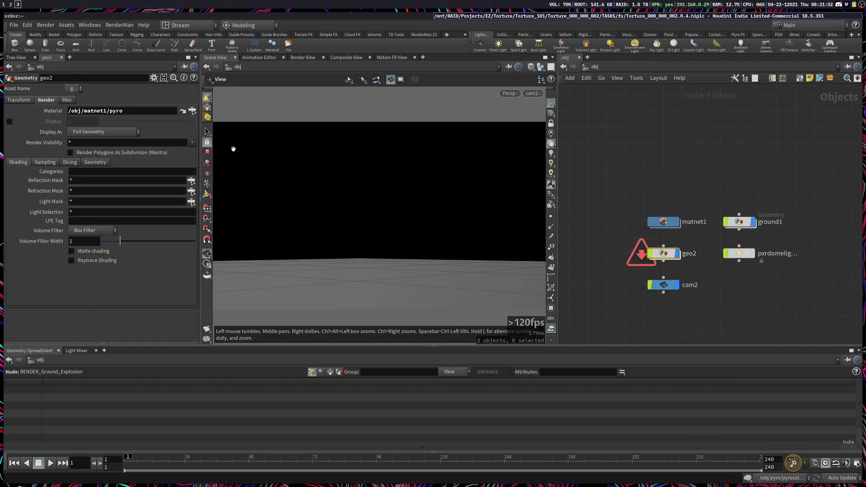
pyautogui.click(192, 110)
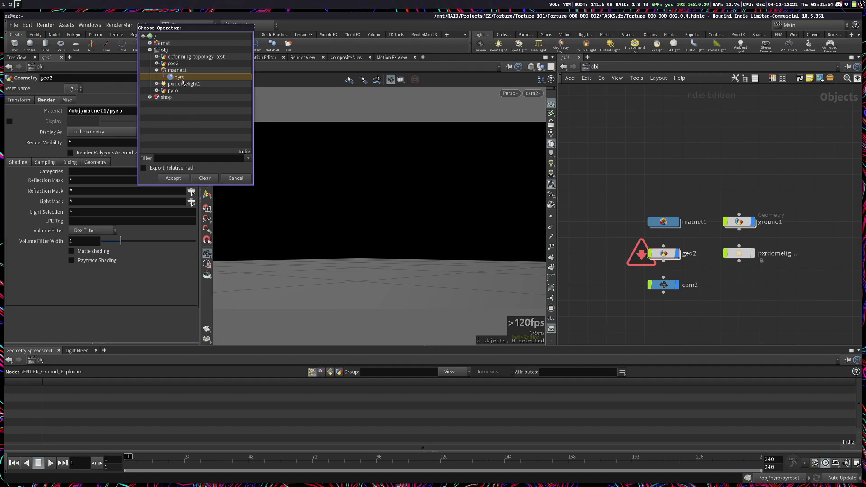
pyautogui.doubleClick(182, 79)
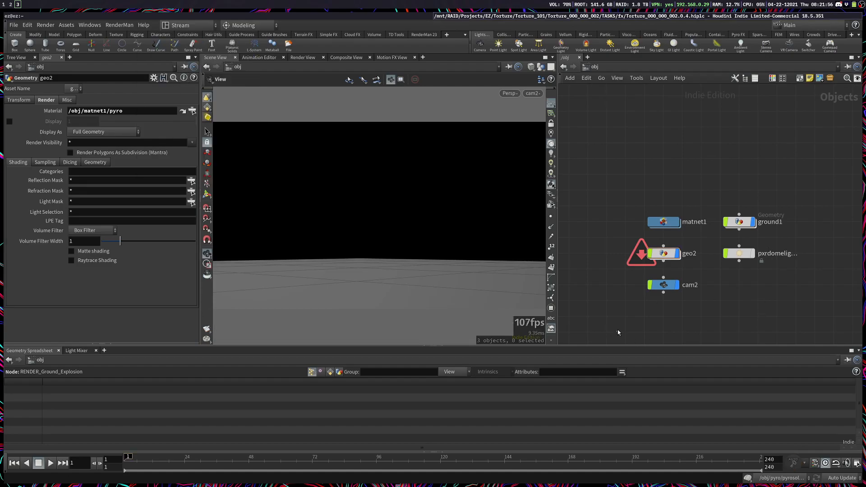
pyautogui.click(739, 221)
pyautogui.moveTo(644, 321); pyautogui.dragTo(655, 144)
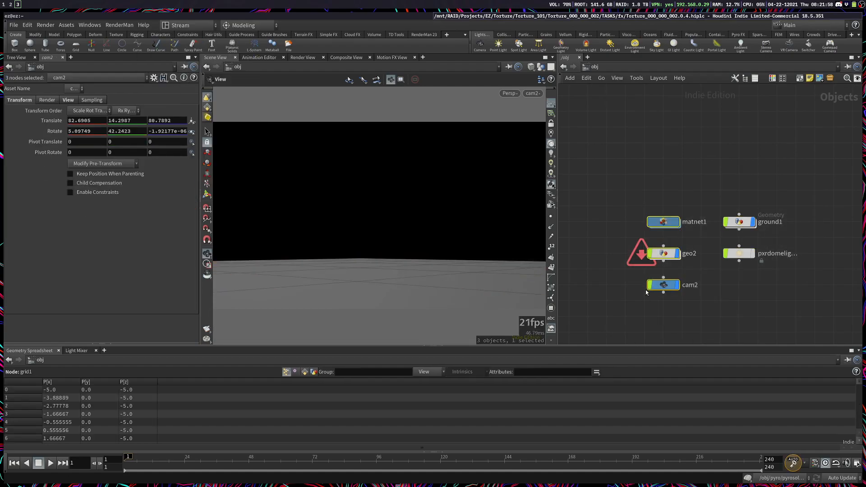
pyautogui.moveTo(750, 299); pyautogui.dragTo(745, 221)
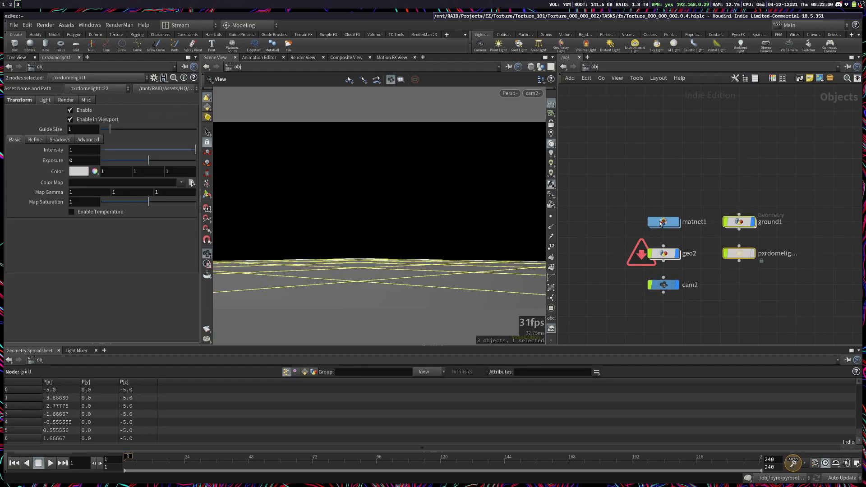
pyautogui.click(704, 264)
# Step: Add a Pyro Shader node beside the pyro material builder inside the matnet1 network
pyautogui.doubleClick(663, 222)
pyautogui.moveTo(830, 238); pyautogui.dragTo(771, 243, button='middle')
pyautogui.press('Tab')
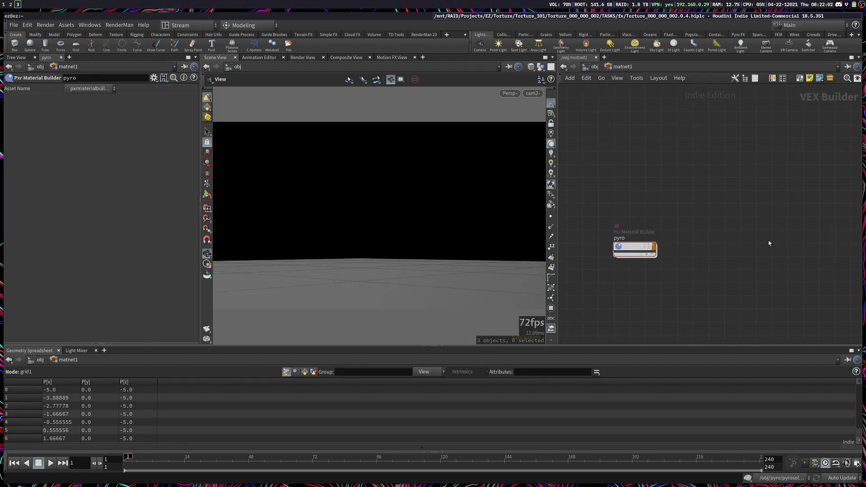
pyautogui.write('pyro shader')
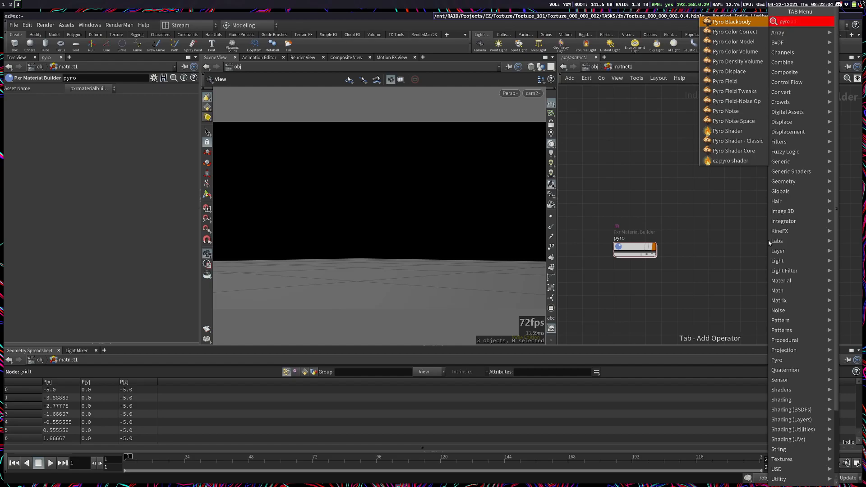
pyautogui.press('Return')
pyautogui.click(769, 240)
pyautogui.press('Return')
pyautogui.press('u')
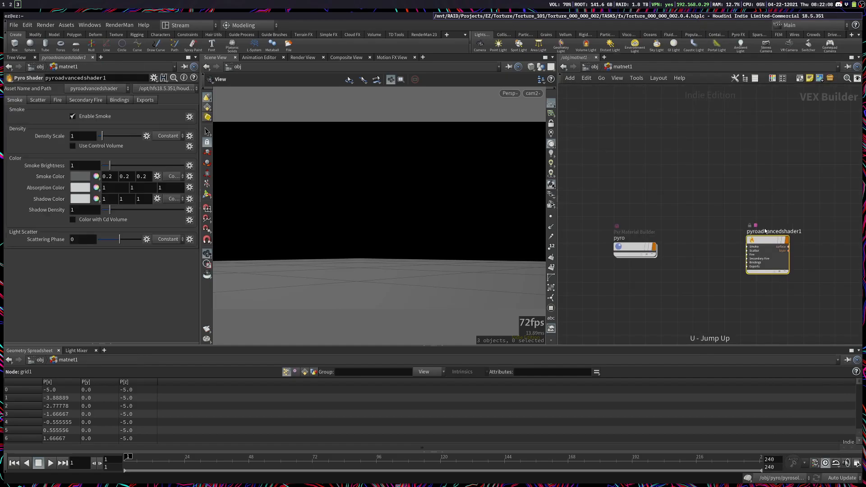
pyautogui.rightClick(757, 238)
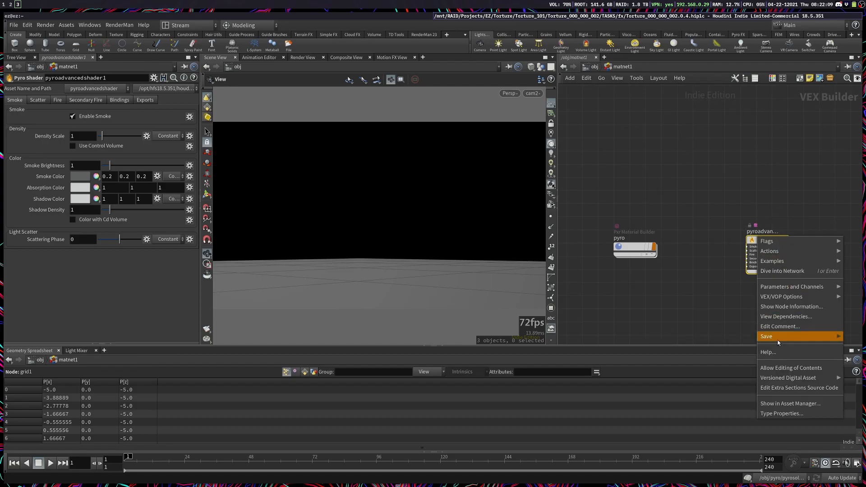
pyautogui.click(726, 312)
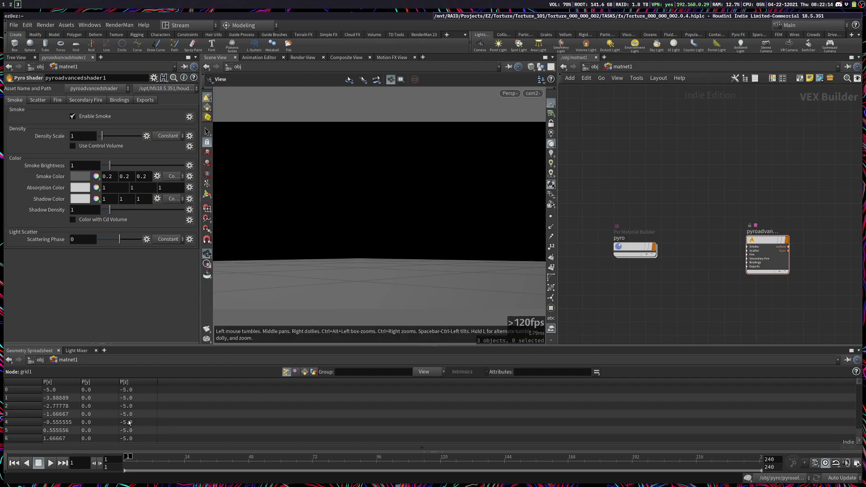
# Step: Move the timeline to frame 96 and enter the pyro material builder's network
pyautogui.moveTo(194, 464); pyautogui.dragTo(376, 465)
pyautogui.doubleClick(622, 252)
pyautogui.click(605, 255)
pyautogui.moveTo(650, 250); pyautogui.dragTo(728, 274, button='middle')
pyautogui.scroll(-3, 728, 274)
pyautogui.moveTo(657, 270); pyautogui.dragTo(684, 260, button='middle')
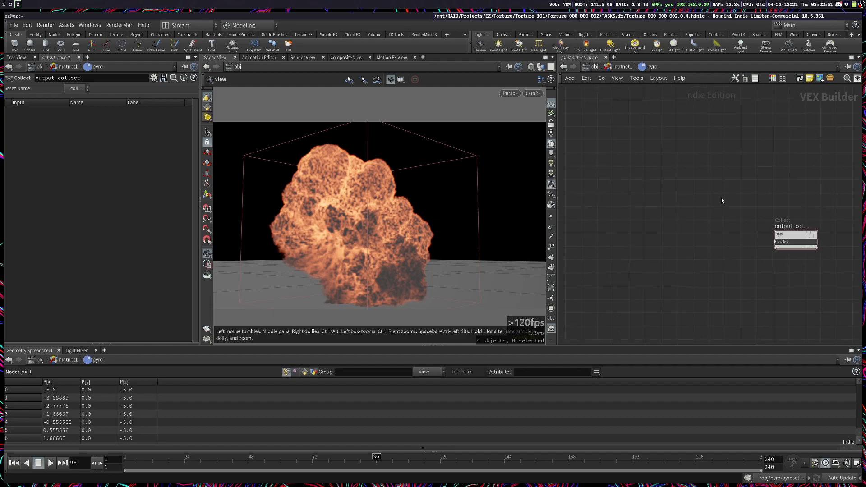
# Step: Add a Pxr Volume node and connect its bxdf_out output to shader1 on the output_collect node
pyautogui.press('Tab')
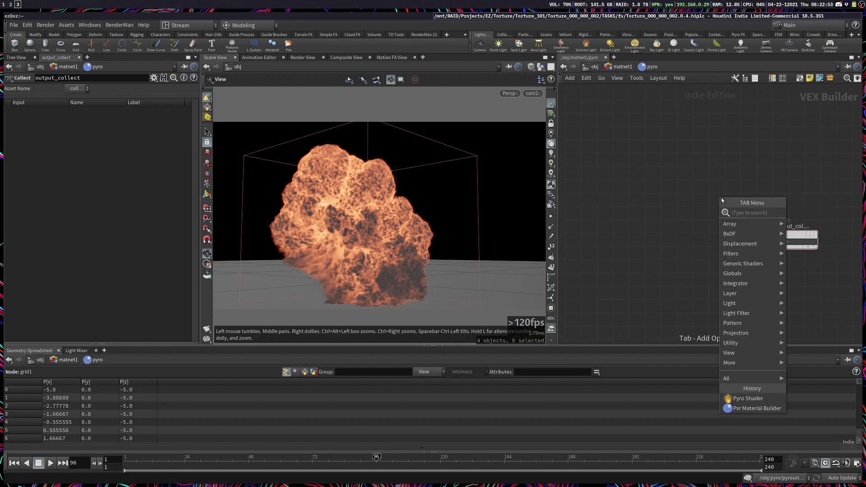
pyautogui.write('pxr vo')
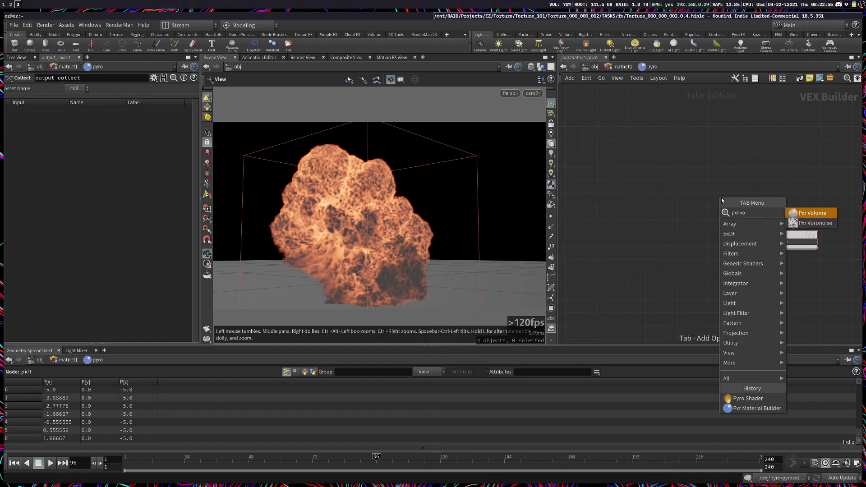
pyautogui.press('Return')
pyautogui.click(721, 198)
pyautogui.moveTo(722, 200); pyautogui.dragTo(707, 233)
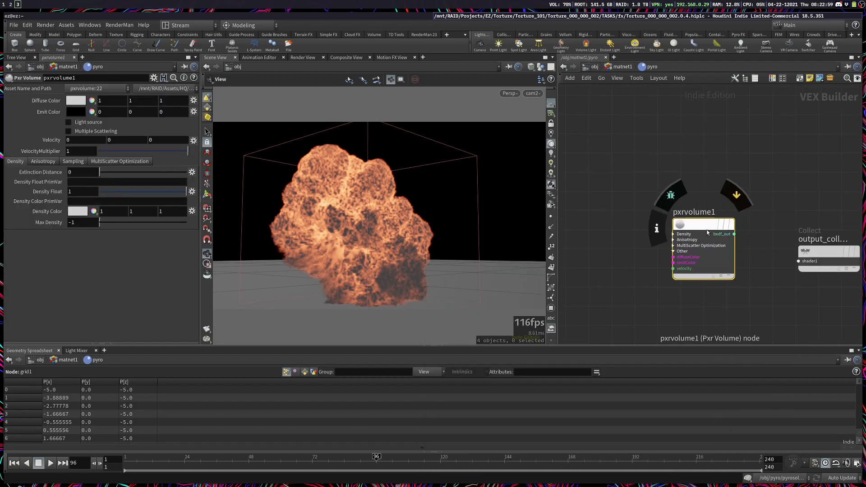
pyautogui.click(734, 234)
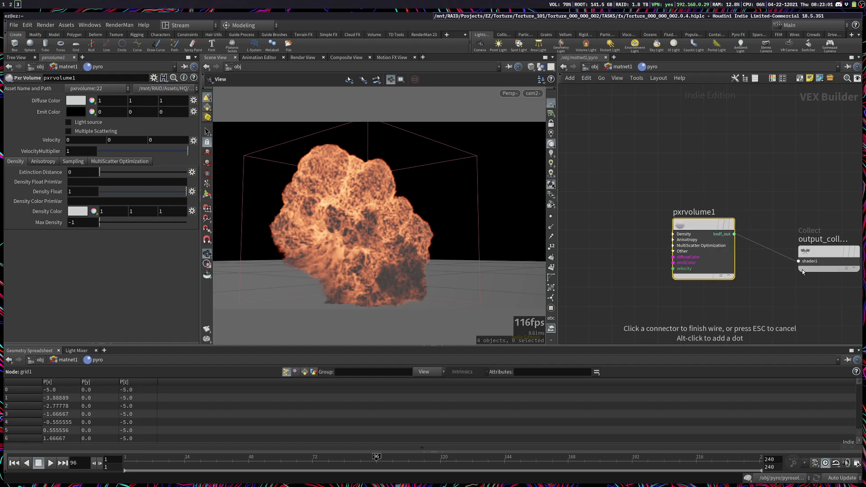
pyautogui.click(798, 261)
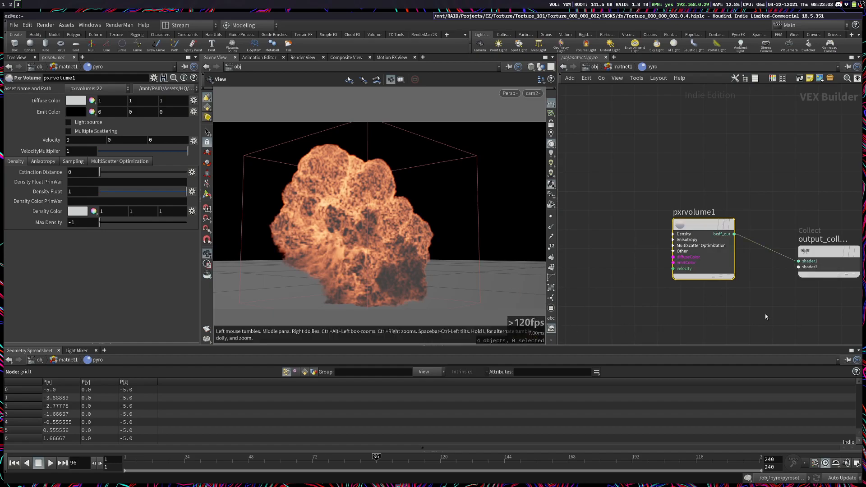
# Step: Add a Pxr Primvar node, set its variable name to density and name the node density
pyautogui.scroll(-2, 605, 227)
pyautogui.moveTo(591, 227); pyautogui.dragTo(797, 235, button='middle')
pyautogui.moveTo(728, 201); pyautogui.dragTo(803, 214, button='middle')
pyautogui.press('Tab')
pyautogui.write('prim')
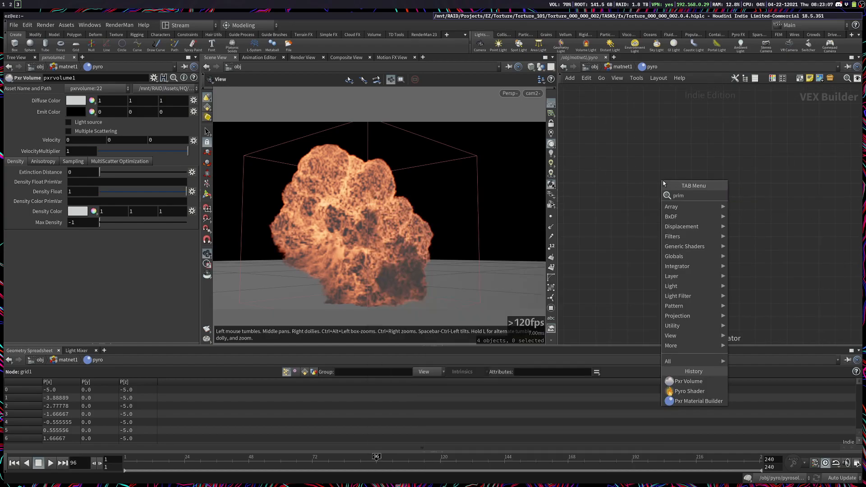
pyautogui.press('Return')
pyautogui.click(663, 183)
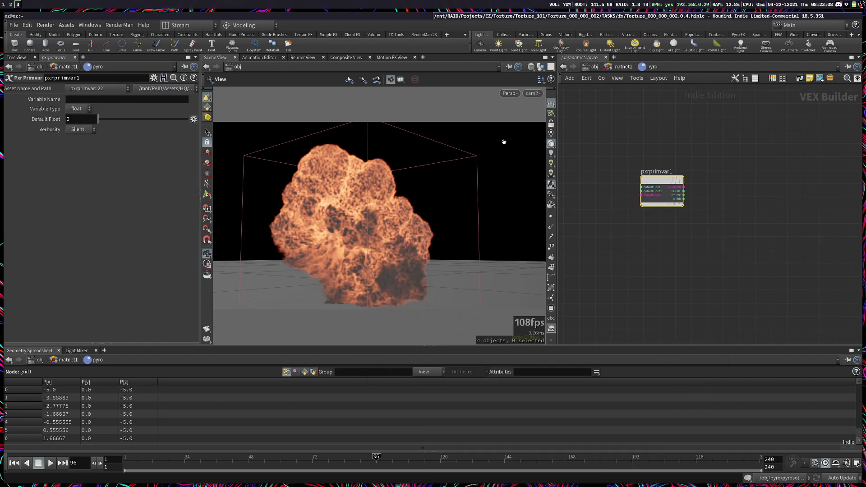
pyautogui.doubleClick(160, 103)
pyautogui.hotkey('ctrl', 'c')
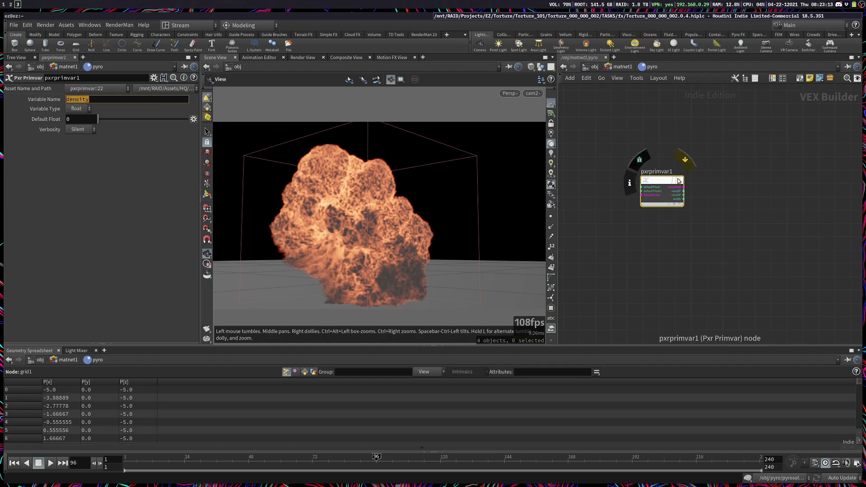
pyautogui.click(669, 172)
pyautogui.hotkey('ctrl', 'v')
pyautogui.moveTo(754, 263); pyautogui.dragTo(634, 138)
# Step: Duplicate the density primvar, setting the copy's variable name and node name to temperature
pyautogui.hotkey('ctrl', 'c')
pyautogui.hotkey('ctrl', 'v')
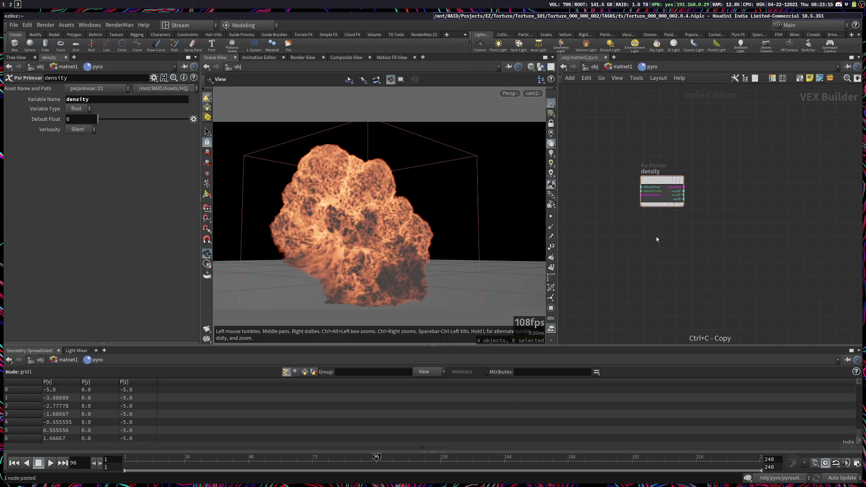
pyautogui.doubleClick(91, 100)
pyautogui.write('temperature')
pyautogui.doubleClick(91, 101)
pyautogui.hotkey('ctrl', 'c')
pyautogui.click(651, 217)
pyautogui.hotkey('ctrl', 'v')
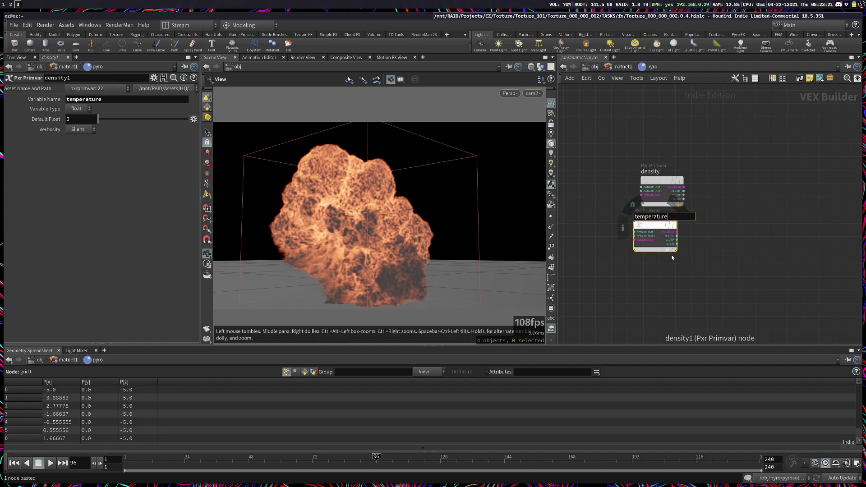
pyautogui.press('Return')
# Step: Duplicate the temperature primvar, setting the copy's variable name to vel, its type to vector and its node name to vel
pyautogui.hotkey('ctrl', 'c')
pyautogui.hotkey('ctrl', 'v')
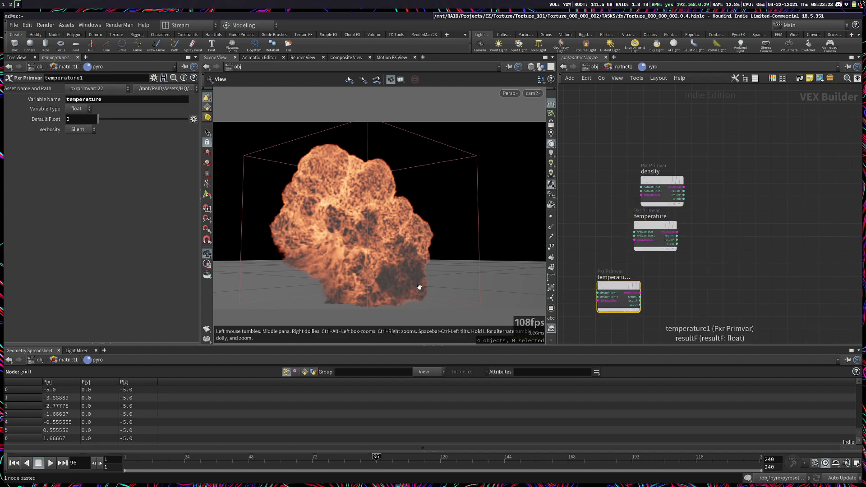
pyautogui.doubleClick(88, 99)
pyautogui.write('vel')
pyautogui.click(75, 109)
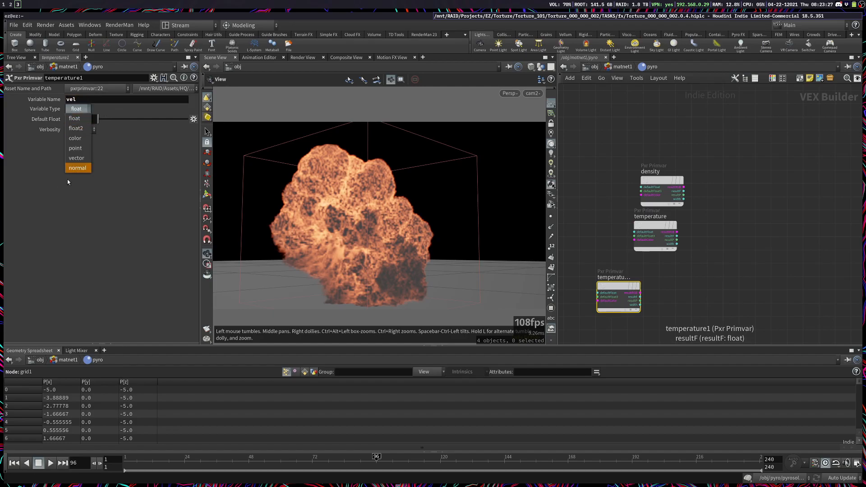
pyautogui.click(77, 158)
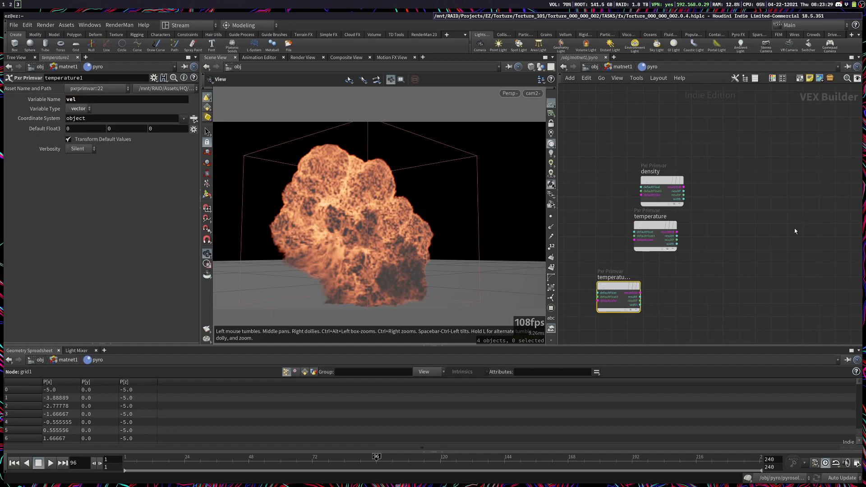
pyautogui.moveTo(764, 238); pyautogui.dragTo(786, 186, button='middle')
pyautogui.doubleClick(630, 226)
pyautogui.write('vel')
pyautogui.press('Return')
pyautogui.hotkey('ctrl', 's')
# Step: Duplicate the vel primvar as a node named scatter and lay out the four primvar nodes in a column
pyautogui.moveTo(735, 276); pyautogui.dragTo(643, 193)
pyautogui.hotkey('ctrl', 'c')
pyautogui.click(661, 273)
pyautogui.click(644, 253)
pyautogui.hotkey('ctrl', 'c')
pyautogui.hotkey('ctrl', 'v')
pyautogui.doubleClick(664, 274)
pyautogui.write('scatter')
pyautogui.press('Return')
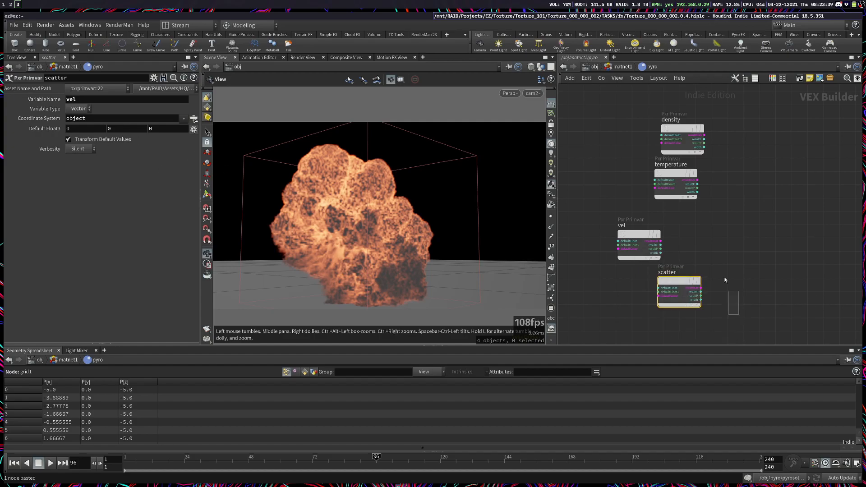
pyautogui.click(734, 305)
pyautogui.press('l')
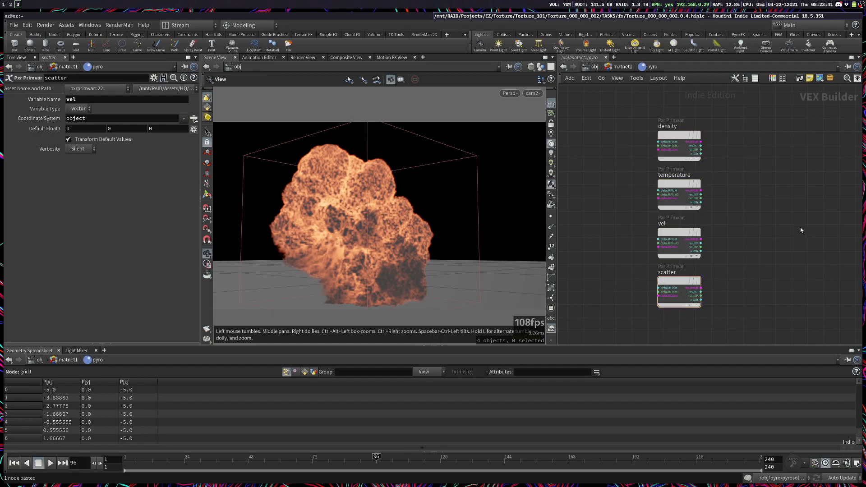
# Step: Examine the Scatter settings of the pyrolook bake volume inside geo2 and return to the object level
pyautogui.press('n')
pyautogui.click(806, 224)
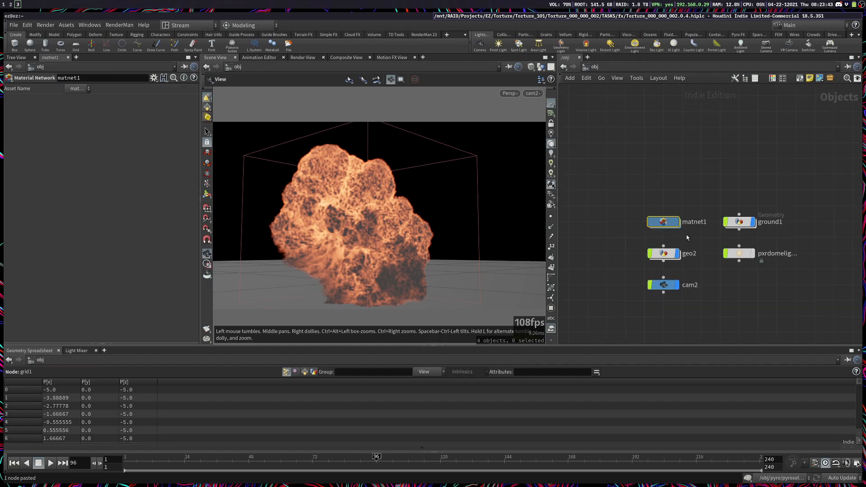
pyautogui.doubleClick(664, 254)
pyautogui.moveTo(616, 244); pyautogui.dragTo(754, 240)
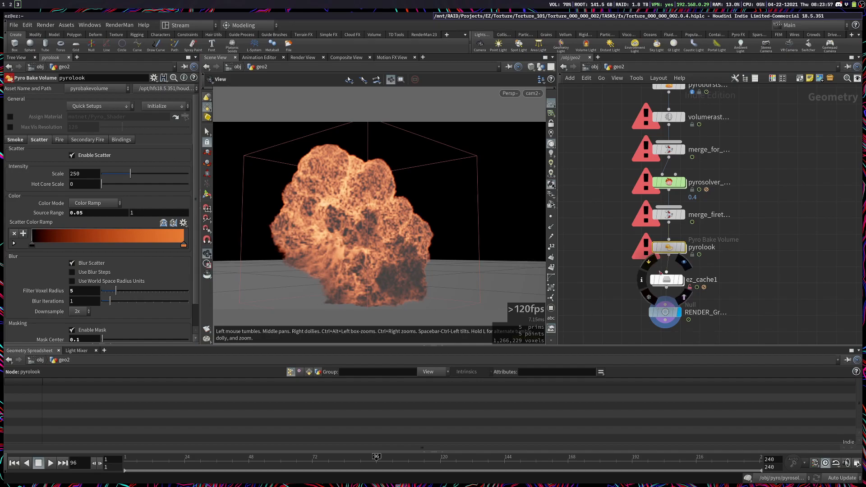
pyautogui.moveTo(671, 252)
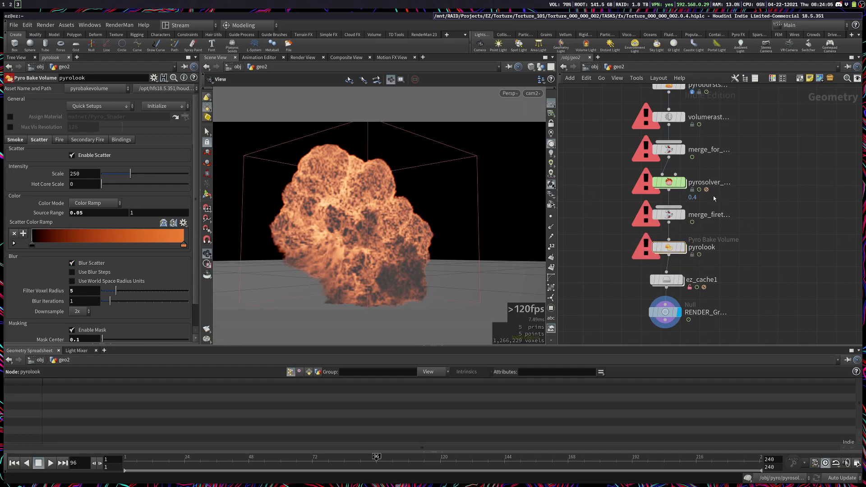
pyautogui.click(595, 66)
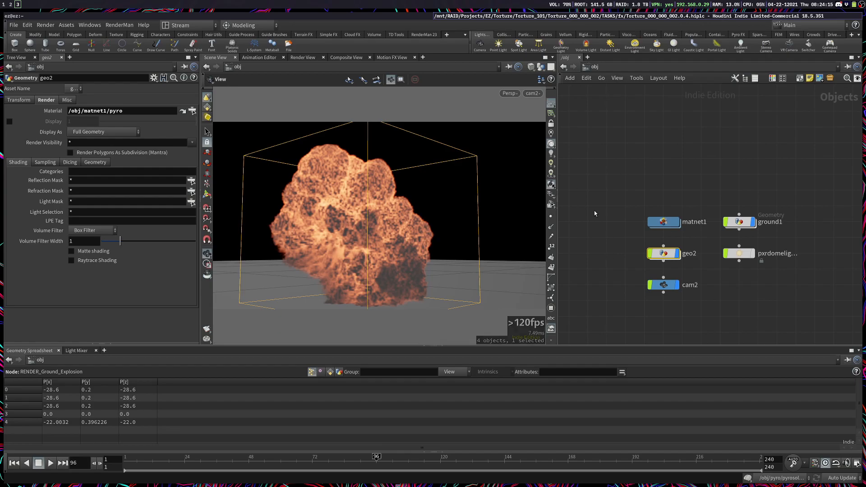
pyautogui.click(649, 122)
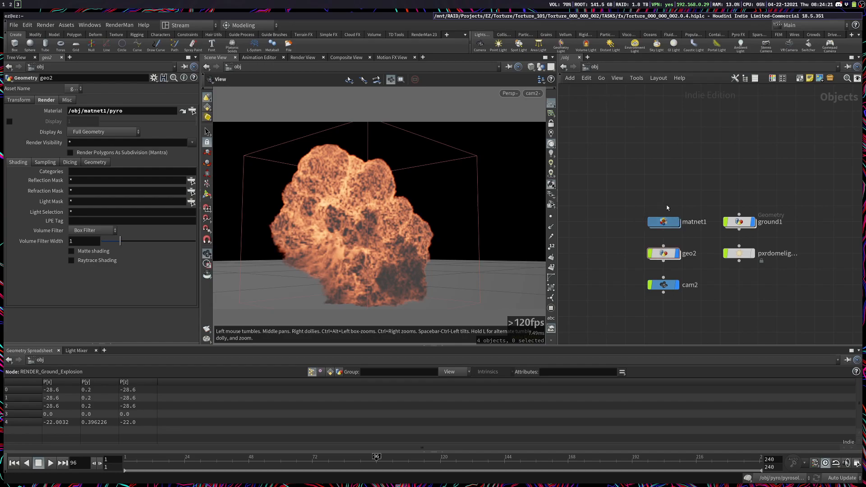
# Step: Set the variable name of the scatter primvar in the pyro material to scatter
pyautogui.doubleClick(650, 221)
pyautogui.doubleClick(634, 254)
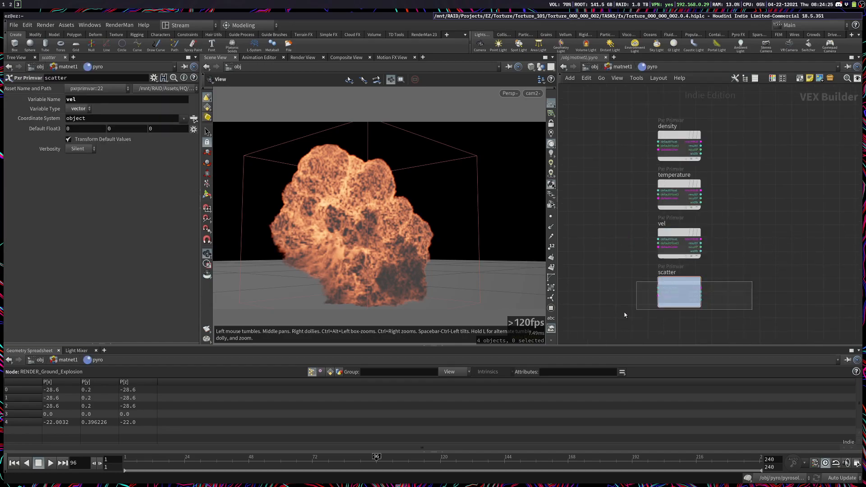
pyautogui.press('BackSpace')
pyautogui.press('BackSpace')
pyautogui.press('BackSpace')
pyautogui.write('scatter')
pyautogui.press('Return')
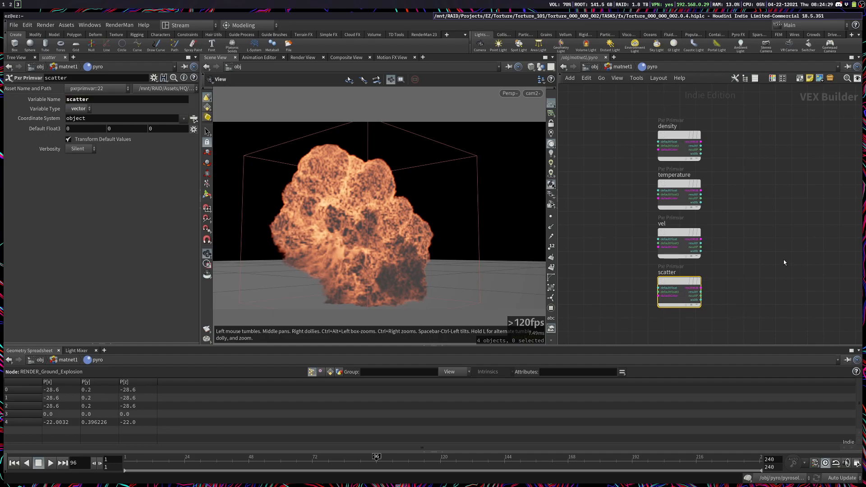
# Step: Move pxrvolume1 and output_collect together farther away from the primvar nodes to make room between them
pyautogui.scroll(-3, 784, 261)
pyautogui.moveTo(817, 256); pyautogui.dragTo(660, 270, button='middle')
pyautogui.moveTo(651, 304); pyautogui.dragTo(773, 221)
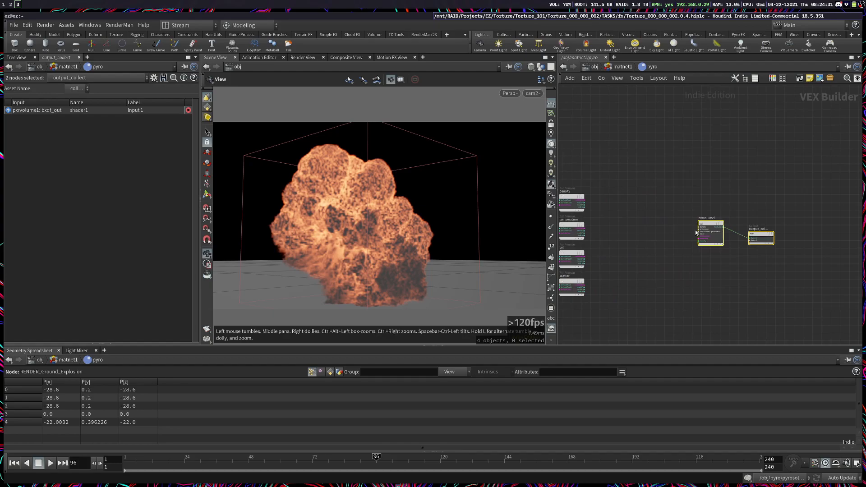
pyautogui.moveTo(706, 227); pyautogui.dragTo(773, 224)
pyautogui.click(662, 216)
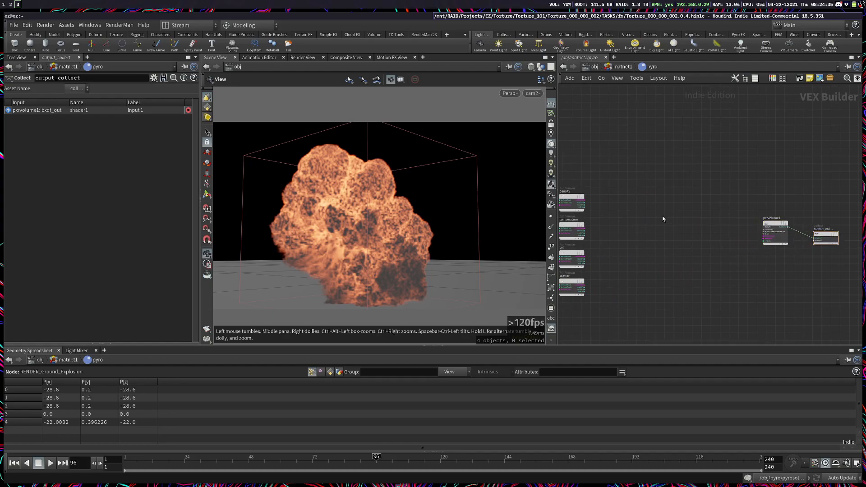
# Step: Move the density primvar node farther up, apart from the temperature, vel and scatter nodes
pyautogui.moveTo(662, 219); pyautogui.dragTo(681, 213, button='middle')
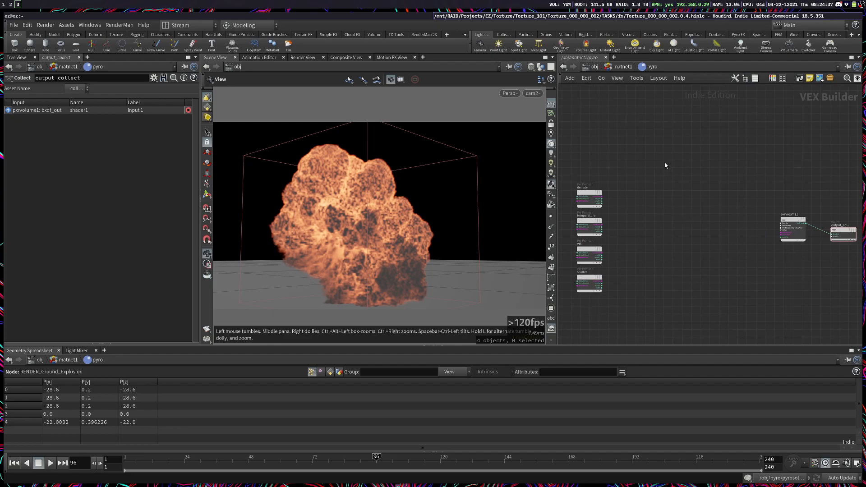
pyautogui.moveTo(583, 195); pyautogui.dragTo(583, 180)
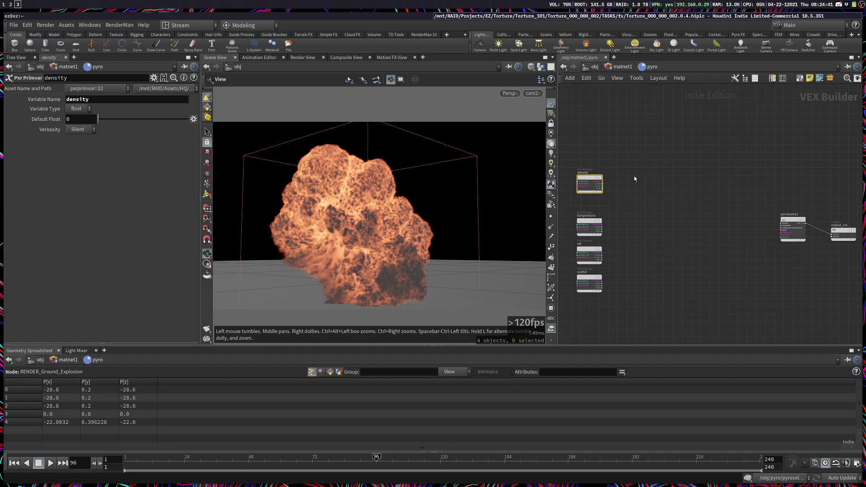
# Step: Return to matnet1 and examine the volume bindings and smoke settings of the Pyro Shader
pyautogui.press('u')
pyautogui.click(743, 240)
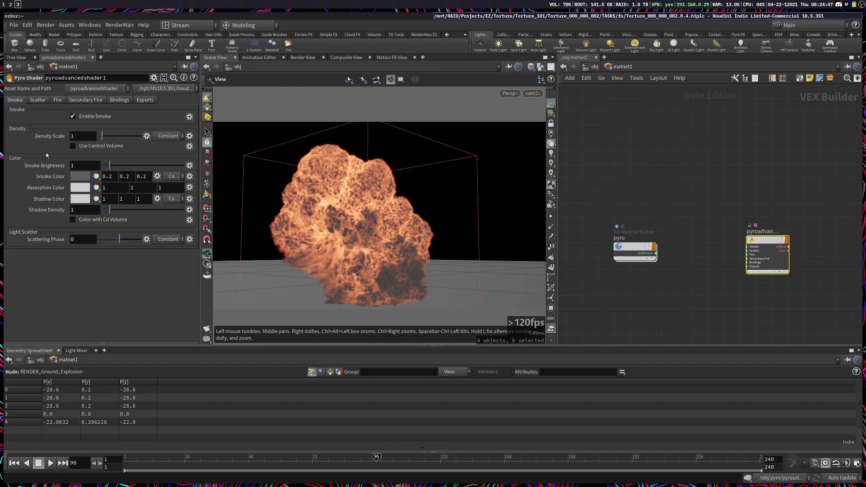
pyautogui.click(119, 100)
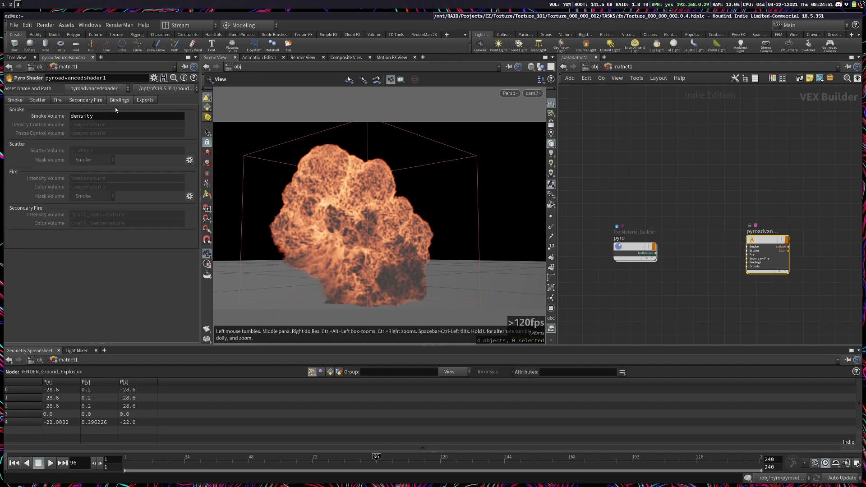
pyautogui.moveTo(58, 130)
pyautogui.click(15, 100)
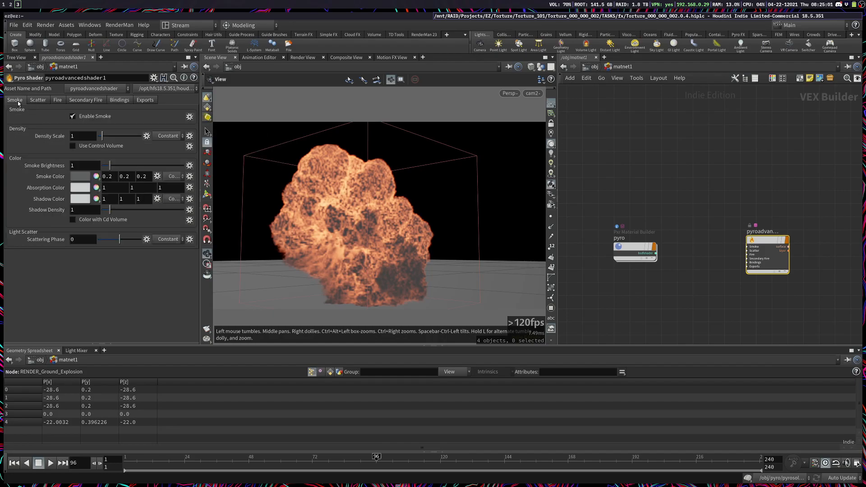
# Step: Enable Use Control Volume for the Pyro Shader's smoke density and examine its control range and density scale fields
pyautogui.click(101, 146)
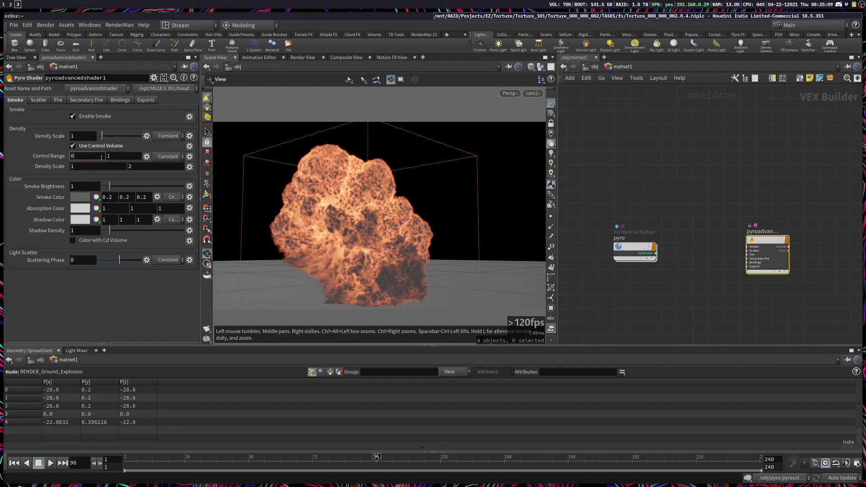
pyautogui.click(88, 158)
pyautogui.click(121, 157)
pyautogui.press('Tab')
pyautogui.click(88, 156)
pyautogui.click(97, 167)
pyautogui.click(126, 155)
pyautogui.click(143, 169)
pyautogui.click(680, 160)
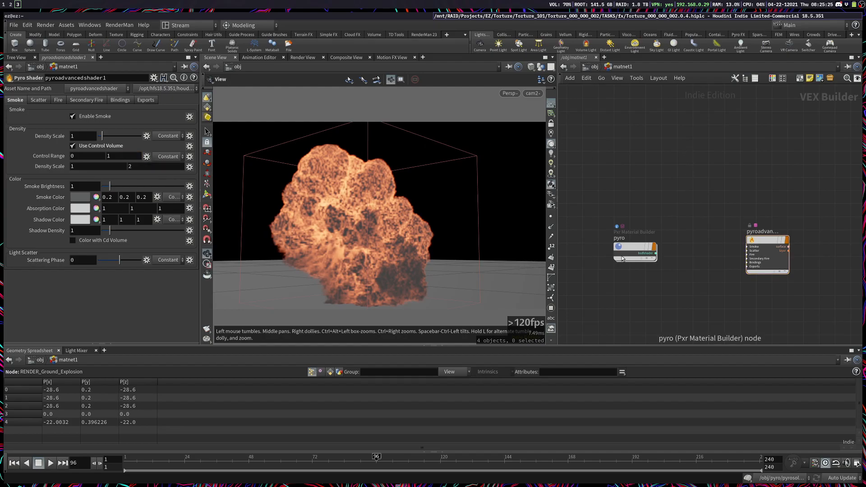
# Step: Inside the pyro material, add a Pxr SeExpr node beside the density primvar
pyautogui.doubleClick(622, 256)
pyautogui.scroll(2, 587, 191)
pyautogui.moveTo(587, 191); pyautogui.dragTo(605, 207, button='middle')
pyautogui.scroll(1, 606, 207)
pyautogui.press('Tab')
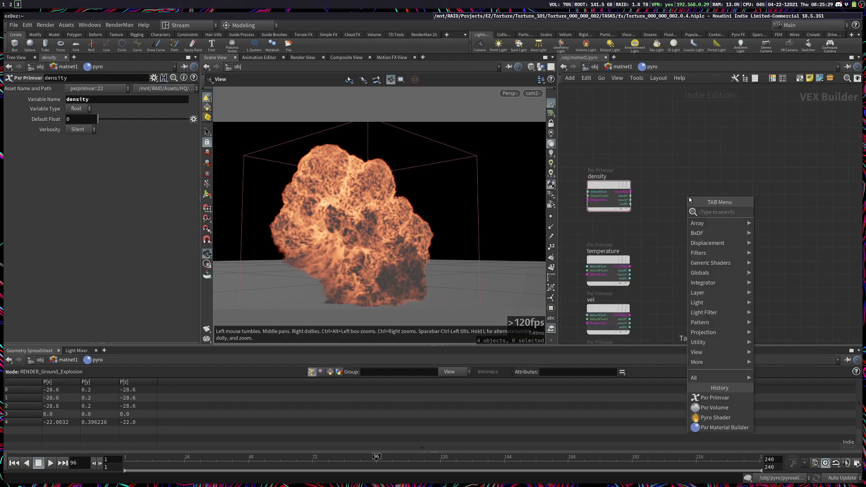
pyautogui.write('pxr')
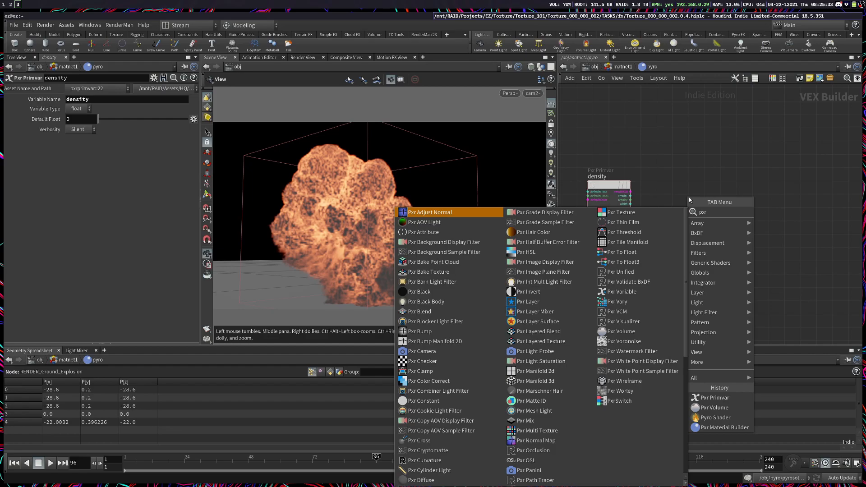
pyautogui.write('seex')
pyautogui.press('Down')
pyautogui.press('Return')
pyautogui.click(688, 198)
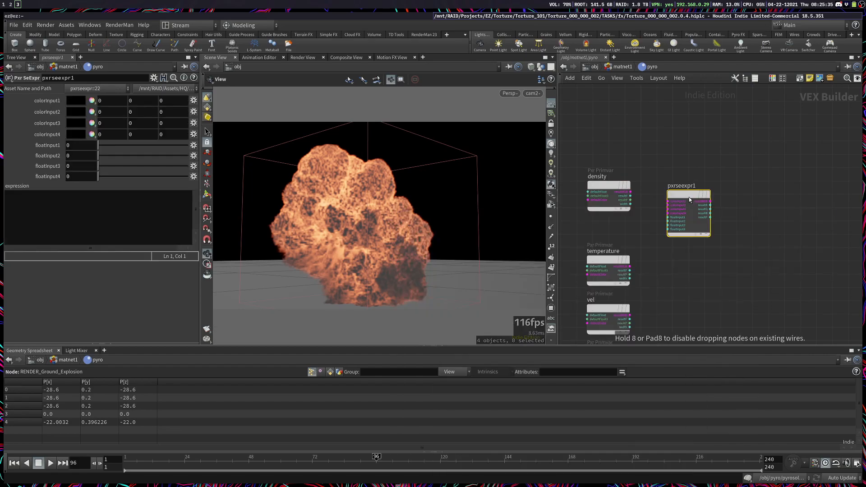
pyautogui.scroll(3, 689, 197)
pyautogui.moveTo(689, 197); pyautogui.dragTo(733, 210)
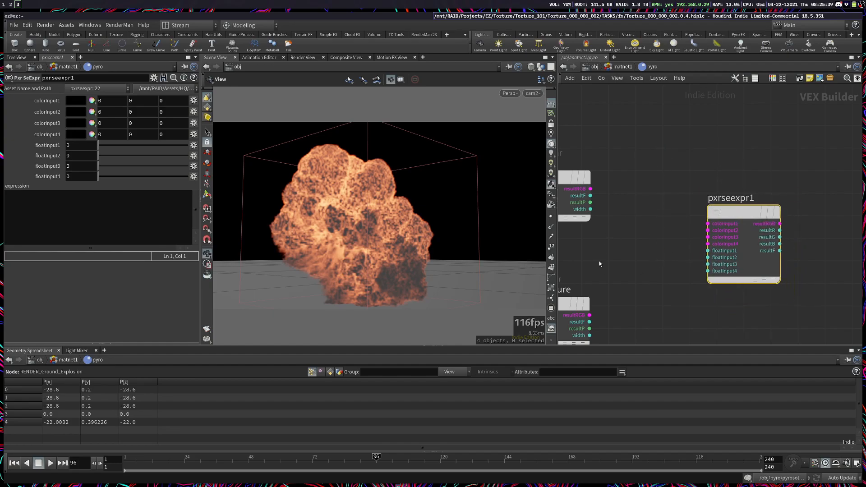
pyautogui.moveTo(648, 259); pyautogui.dragTo(721, 171, button='middle')
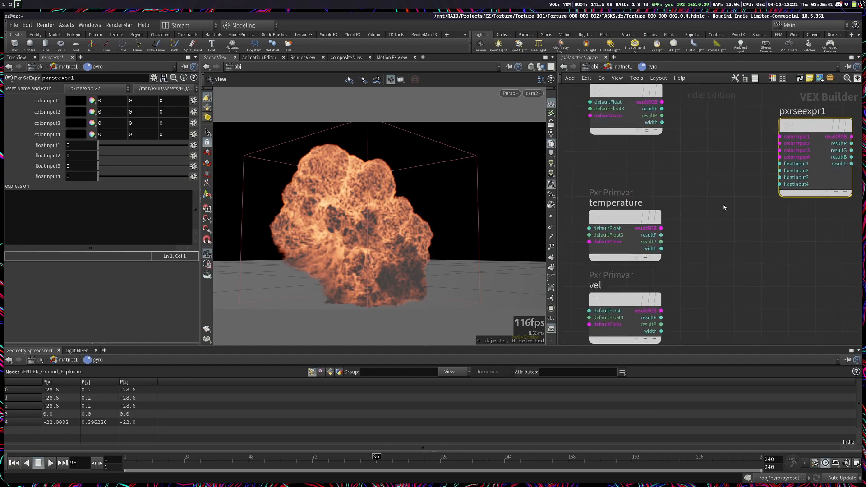
pyautogui.click(661, 235)
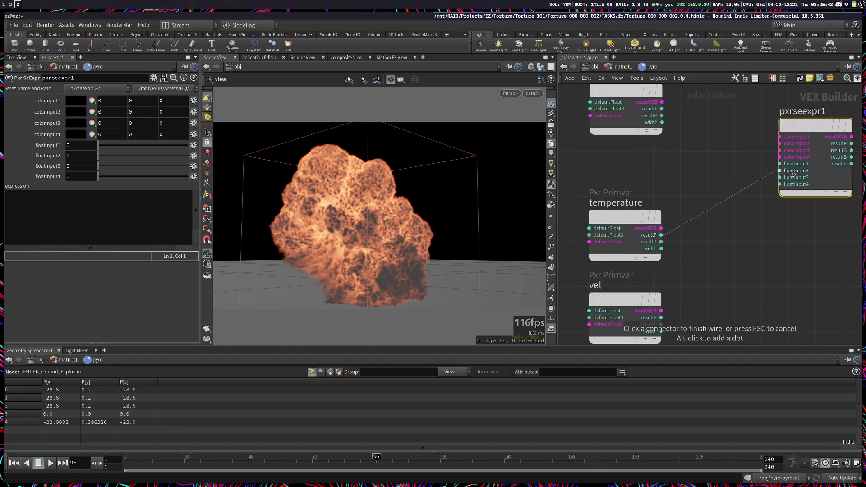
pyautogui.press('Escape')
# Step: Connect the density primvar's resultF output to floatInput1 of pxrseexpr1
pyautogui.moveTo(776, 203); pyautogui.dragTo(742, 273, button='middle')
pyautogui.click(749, 233)
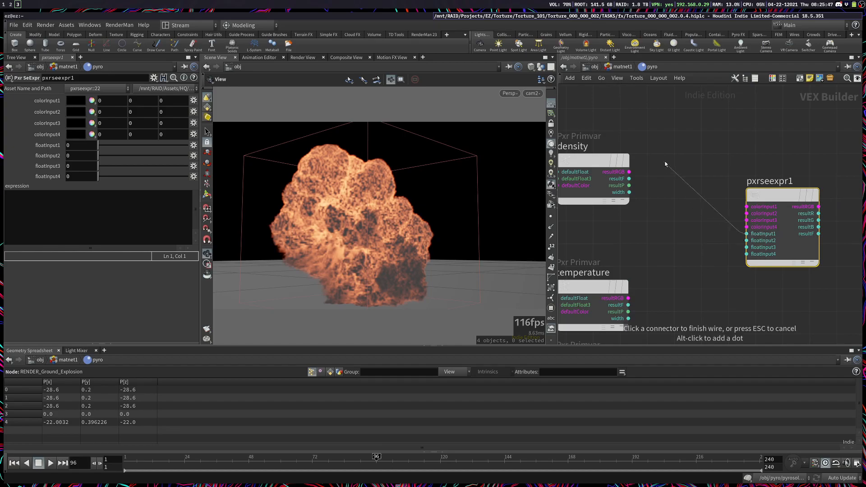
pyautogui.click(645, 180)
pyautogui.moveTo(700, 119); pyautogui.dragTo(789, 229)
# Step: In the pxrseexpr1 expression, write the lines "density = floatInput1;" and "mask = floatInput2;"
pyautogui.click(124, 198)
pyautogui.write('dens')
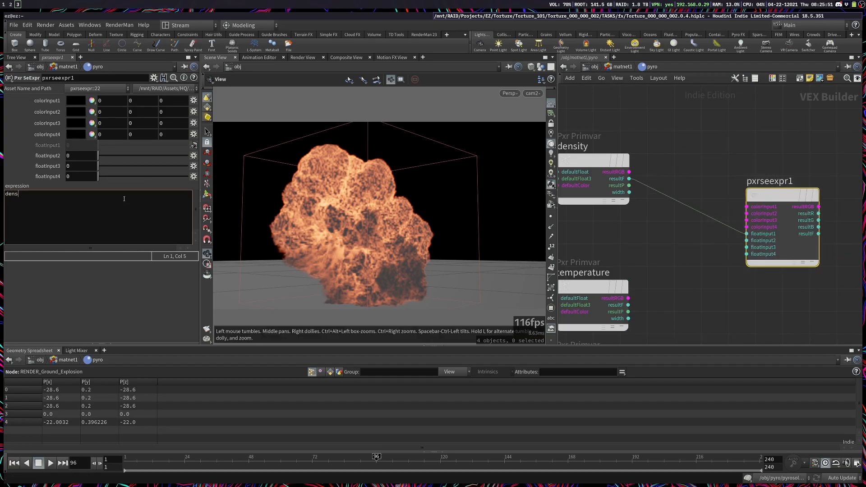
pyautogui.write('ity = floatInput1;')
pyautogui.press('Return')
pyautogui.write('mask = floatInput2;')
pyautogui.press('Return')
pyautogui.press('Return')
# Step: Add the lines "mult = floatInput3;" and "temp_mult = floatInput4;" to the pxrseexpr1 expression
pyautogui.write('mutl')
pyautogui.press('BackSpace')
pyautogui.press('BackSpace')
pyautogui.write('lt = float')
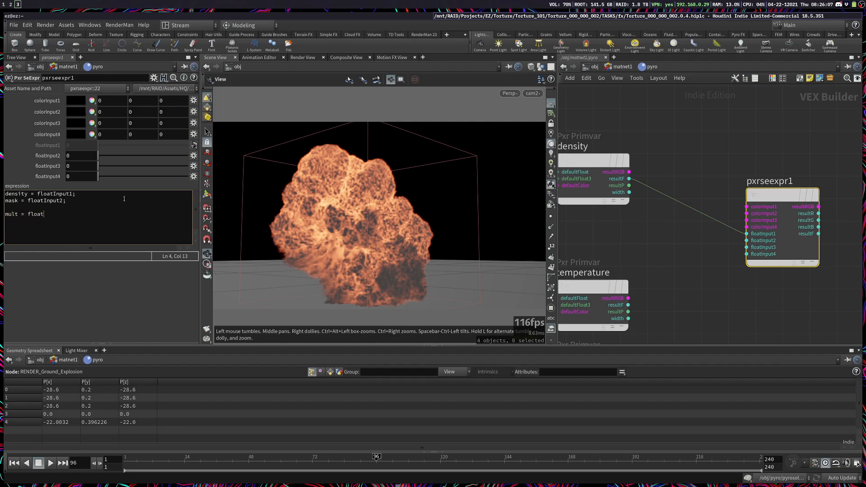
pyautogui.write('Input3;')
pyautogui.press('Return')
pyautogui.write('temp_mult=')
pyautogui.press('BackSpace')
pyautogui.write('= floatInput4;')
# Step: Move pxrseexpr1 higher than the density primvar to free space beside the temperature primvar
pyautogui.scroll(-4, 633, 257)
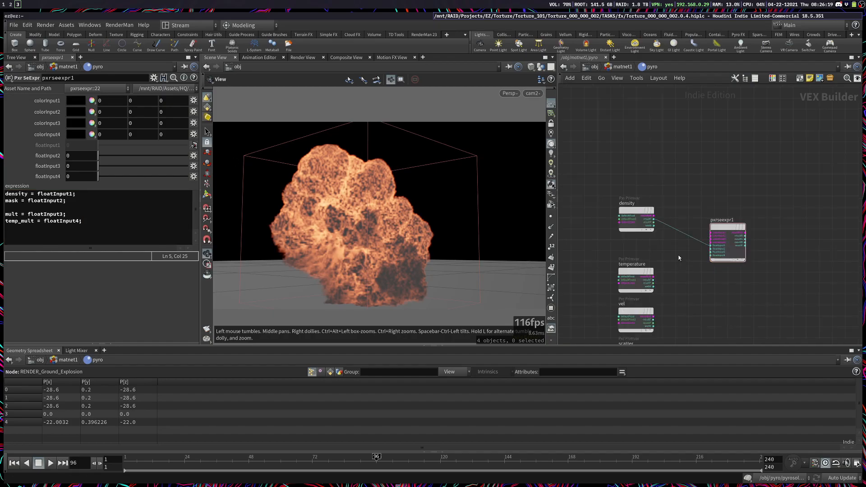
pyautogui.click(42, 200)
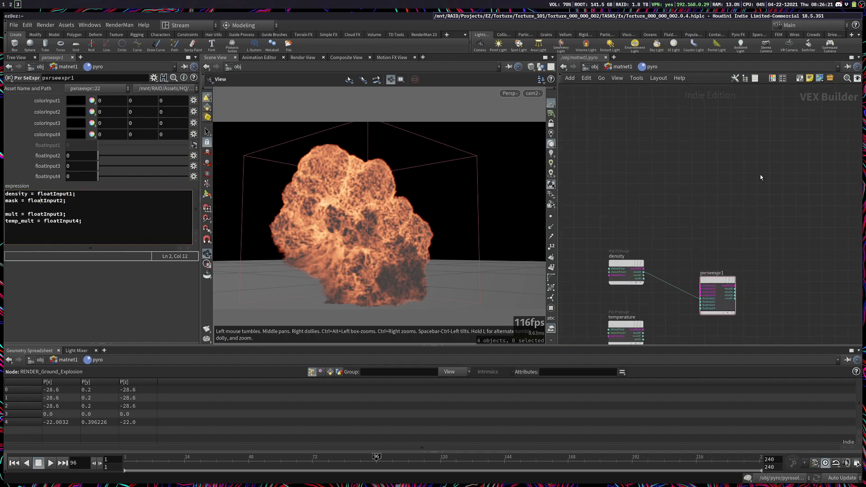
pyautogui.moveTo(715, 281); pyautogui.dragTo(702, 204)
pyautogui.moveTo(715, 329); pyautogui.dragTo(693, 270, button='middle')
# Step: Add a second Pxr SeExpr node beside the temperature primvar, aligned below pxrseexpr1
pyautogui.press('Tab')
pyautogui.write('sse')
pyautogui.press('BackSpace')
pyautogui.press('BackSpace')
pyautogui.press('BackSpace')
pyautogui.write('see')
pyautogui.press('Return')
pyautogui.press('Return')
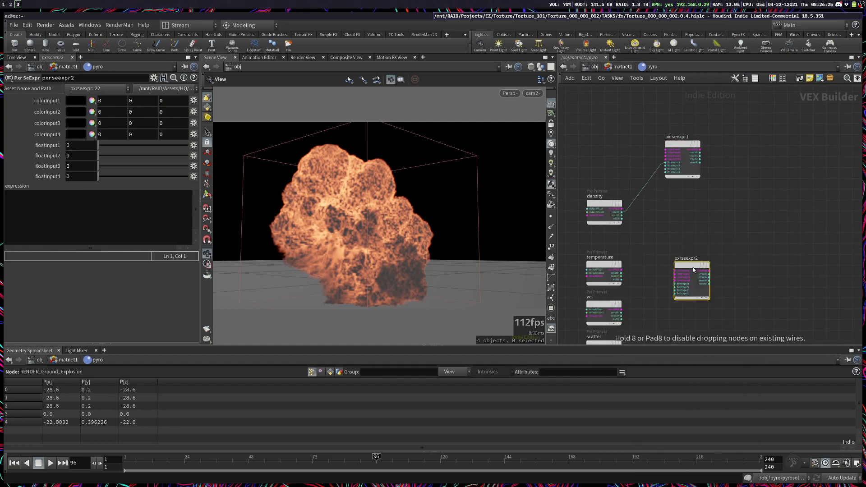
pyautogui.moveTo(694, 269); pyautogui.dragTo(684, 255)
# Step: Connect the temperature primvar's resultF output to floatInput1 of pxrseexpr2
pyautogui.click(647, 289)
pyautogui.moveTo(653, 324); pyautogui.dragTo(738, 206)
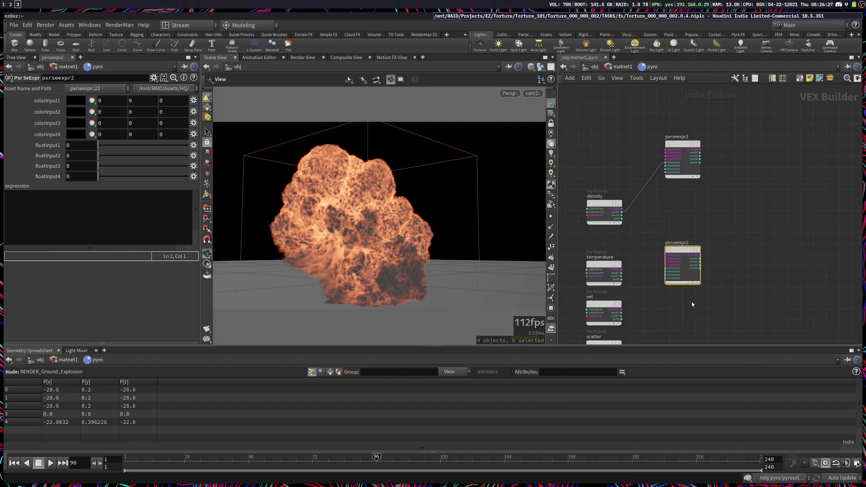
pyautogui.scroll(4, 660, 303)
pyautogui.moveTo(660, 302); pyautogui.dragTo(721, 303, button='middle')
pyautogui.click(731, 232)
pyautogui.click(640, 242)
# Step: Start the pxrseexpr2 expression with the line "temperature = floatInput1;"
pyautogui.click(157, 221)
pyautogui.write('temperature = floatInput1;')
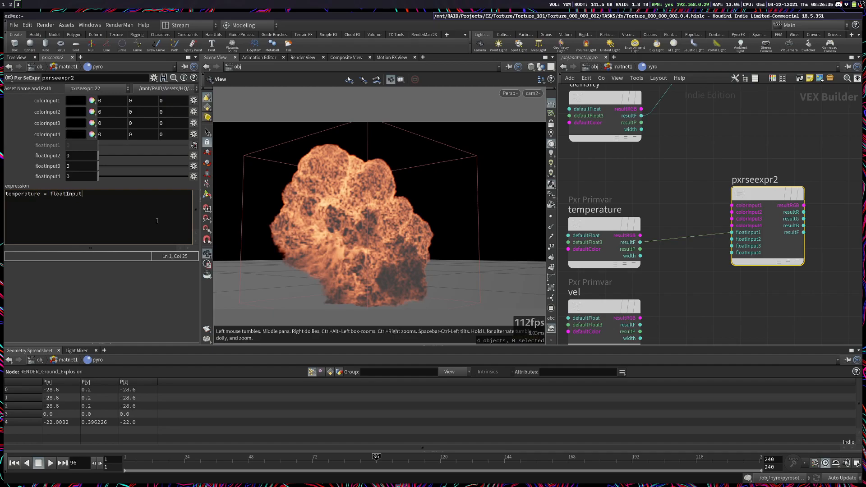
pyautogui.press('Return')
pyautogui.press('Return')
# Step: Add the remapping line "temperature = fit(temperature,min,max,0,1);" to the pxrseexpr2 expression
pyautogui.write('temperature =')
pyautogui.write(' fit')
pyautogui.write('();')
pyautogui.write('temperature,')
pyautogui.write('min,man,')
pyautogui.press('BackSpace')
pyautogui.press('BackSpace')
pyautogui.write('x,0,1')
# Step: Above the fit line, define "min = floatInput2;" and "max = floatInput3;" in the pxrseexpr2 expression
pyautogui.press('Up')
pyautogui.press('Return')
pyautogui.press('Return')
pyautogui.press('Up')
pyautogui.write('m')
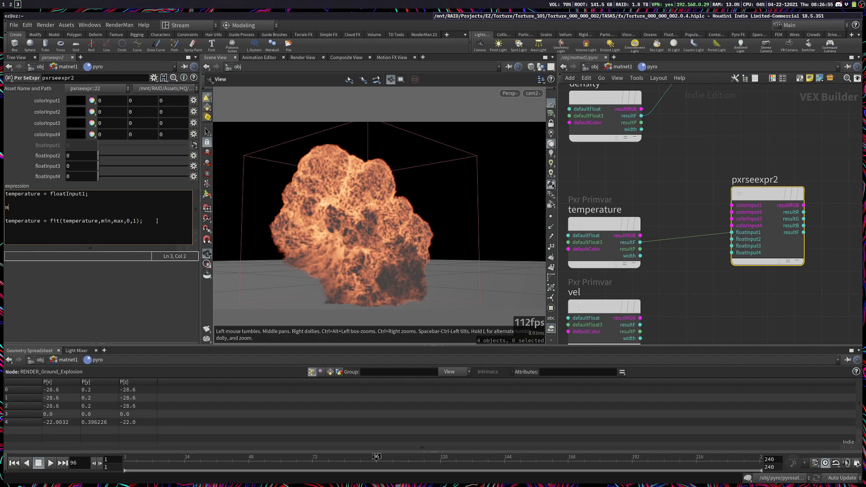
pyautogui.write('in = floatInput2;')
pyautogui.press('Return')
pyautogui.write('max')
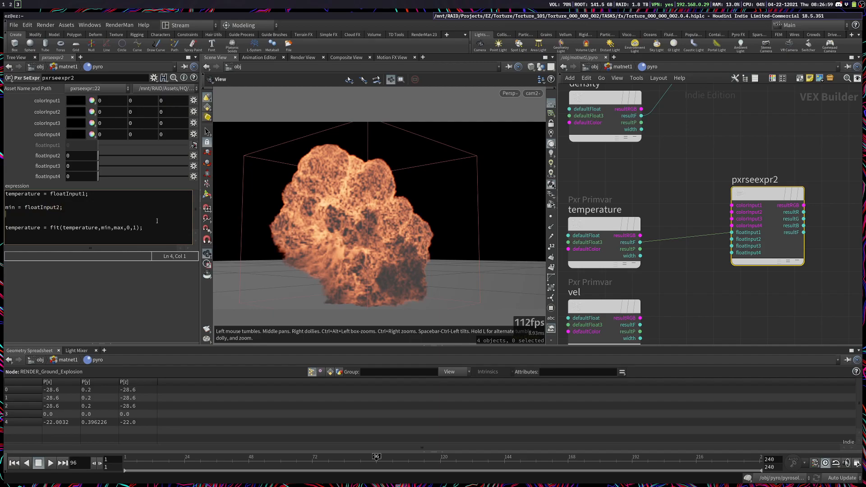
pyautogui.write(' = floatI')
pyautogui.write('nput3;')
pyautogui.moveTo(119, 222); pyautogui.dragTo(9, 207)
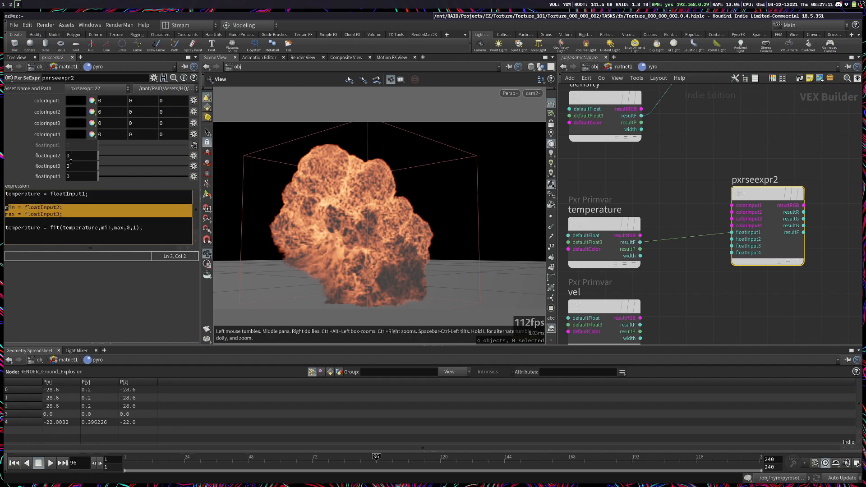
pyautogui.moveTo(123, 228); pyautogui.dragTo(136, 275)
pyautogui.click(152, 229)
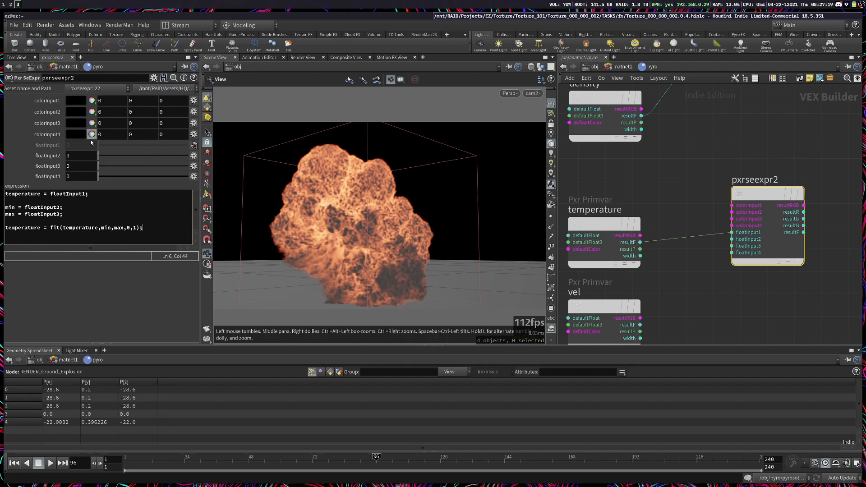
# Step: Set floatInput4 of pxrseexpr2 to -1
pyautogui.click(80, 177)
pyautogui.write('-1')
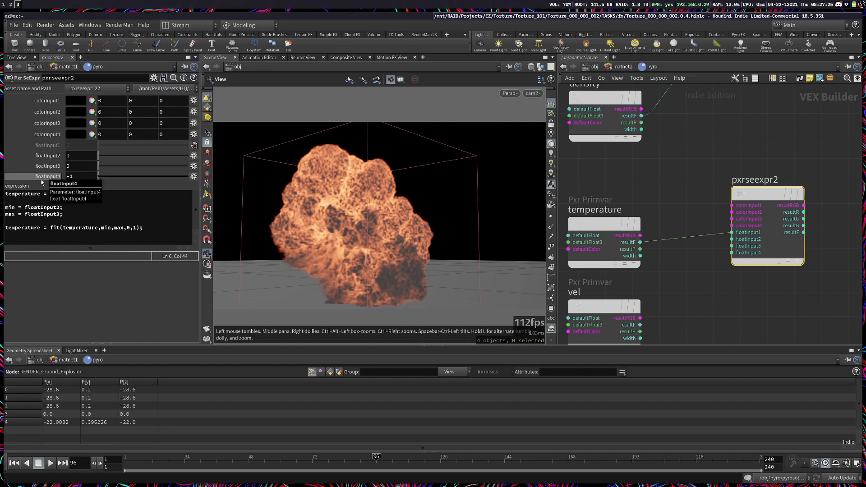
pyautogui.click(124, 208)
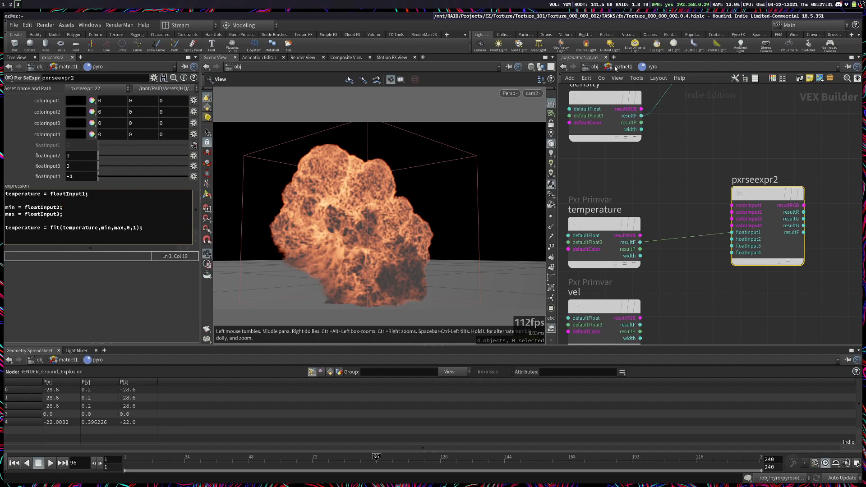
# Step: Check the Control Range of the Pyro Shader in matnet1 and set floatInput3 of pxrseexpr2 to 1
pyautogui.click(621, 67)
pyautogui.click(88, 157)
pyautogui.press('Tab')
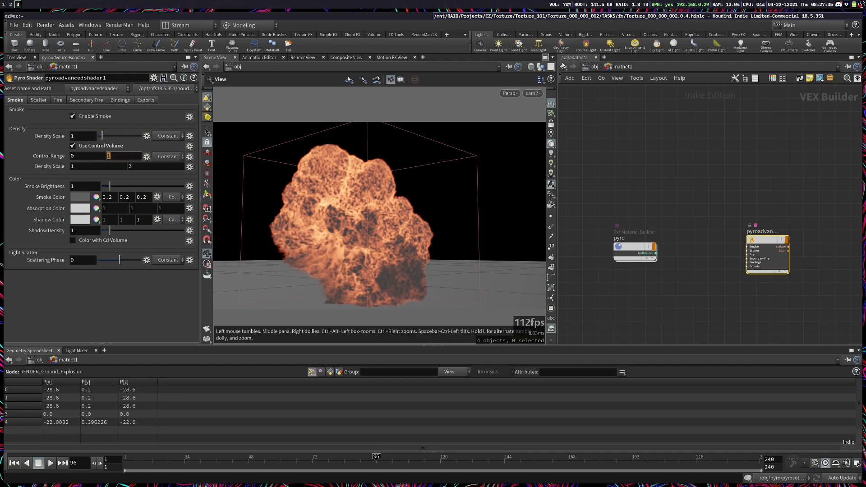
pyautogui.click(563, 66)
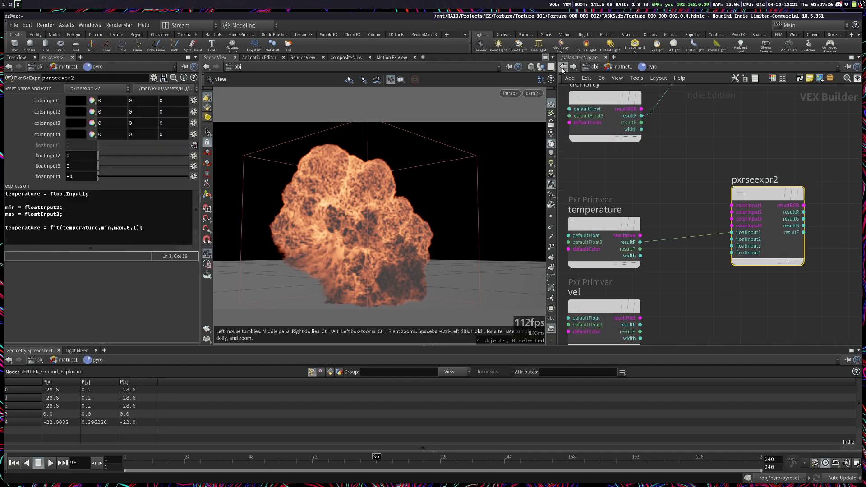
pyautogui.click(93, 167)
pyautogui.write('4+')
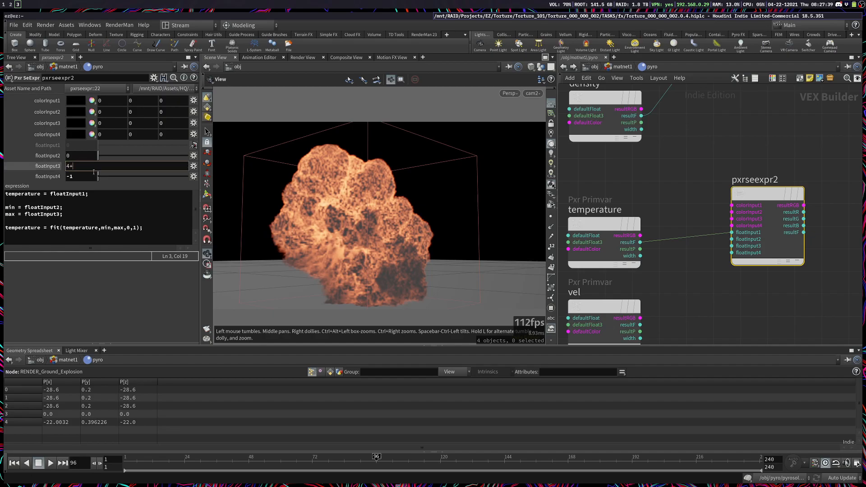
pyautogui.write('1')
pyautogui.press('Return')
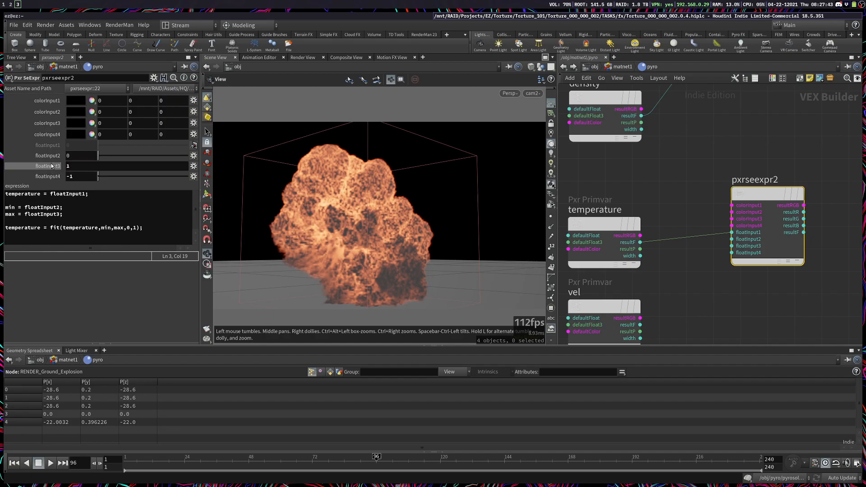
# Step: Below the fit line, add "temperature = clamp(temperature,0,1);" to the pxrseexpr2 expression
pyautogui.click(174, 227)
pyautogui.press('Return')
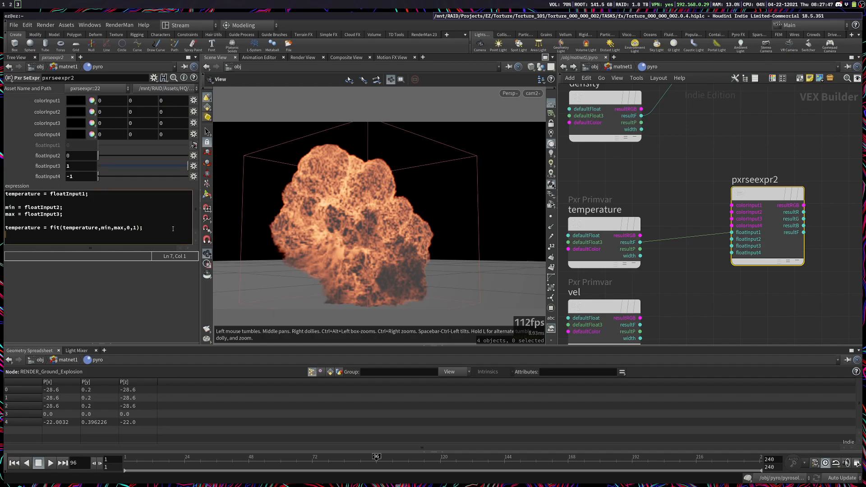
pyautogui.write('temperature = clamp(temperature,0,1);')
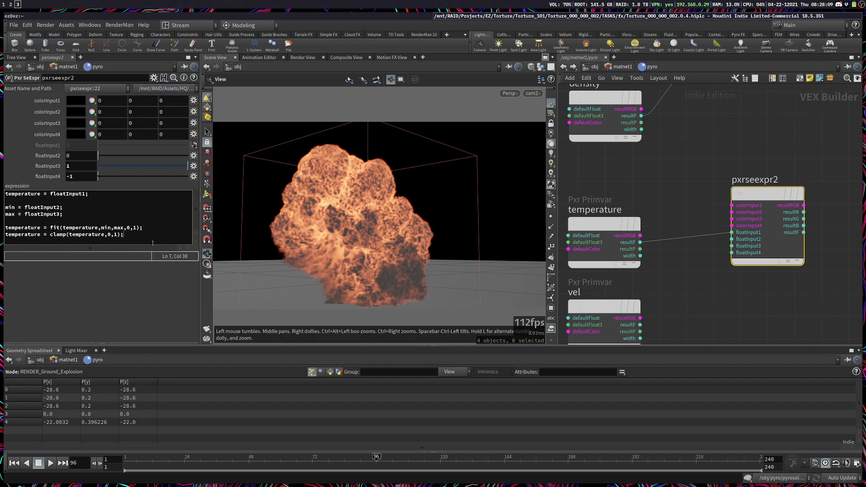
# Step: Complete the pxrseexpr2 expression with "mask = temperature;" and a final output line "mask"
pyautogui.press('Return')
pyautogui.press('Return')
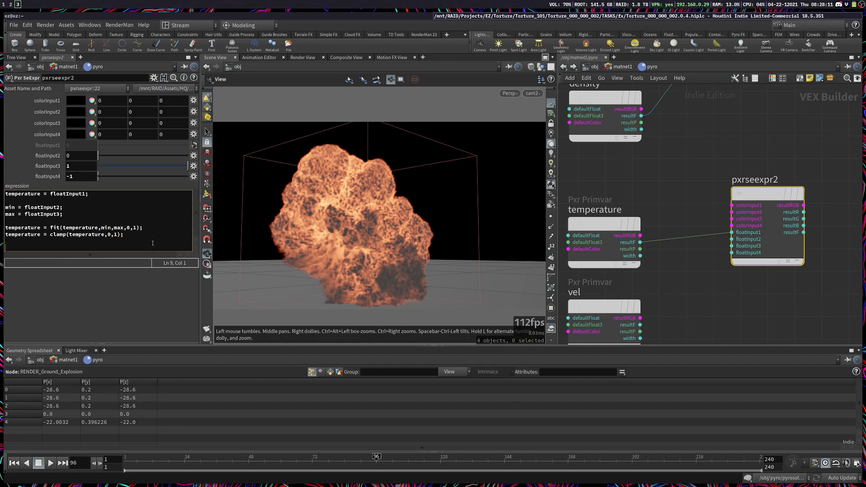
pyautogui.write('mask = temperature;')
pyautogui.press('Return')
pyautogui.press('Return')
pyautogui.write('mask')
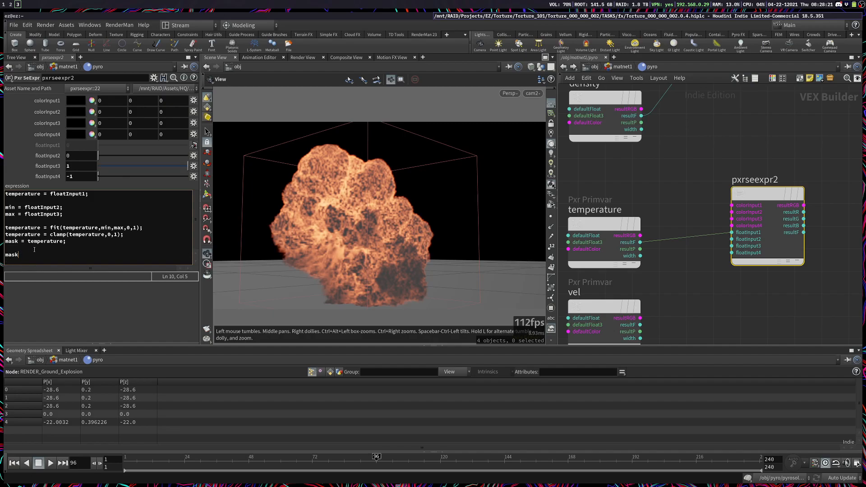
pyautogui.moveTo(54, 256); pyautogui.dragTo(55, 262)
pyautogui.click(82, 297)
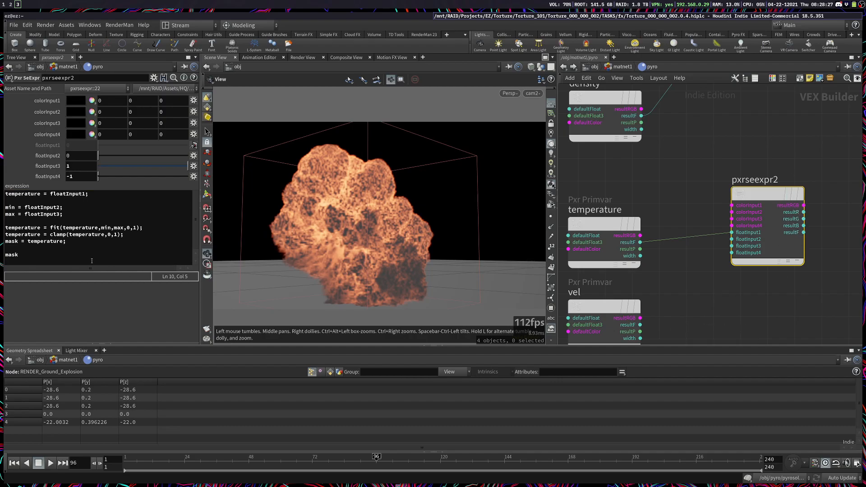
pyautogui.click(39, 258)
pyautogui.doubleClick(51, 240)
pyautogui.hotkey('ctrl', 'c')
pyautogui.hotkey('ctrl', 'v')
pyautogui.hotkey('ctrl', 'v')
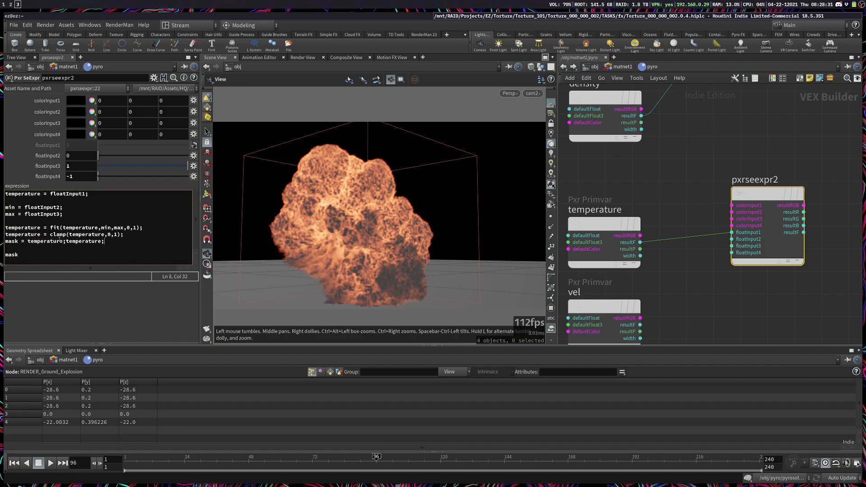
pyautogui.hotkey('ctrl', 'z')
# Step: Connect resultF of pxrseexpr2 to floatInput2 of pxrseexpr1, matching the mask variable in its expression
pyautogui.moveTo(834, 247); pyautogui.dragTo(765, 308, button='middle')
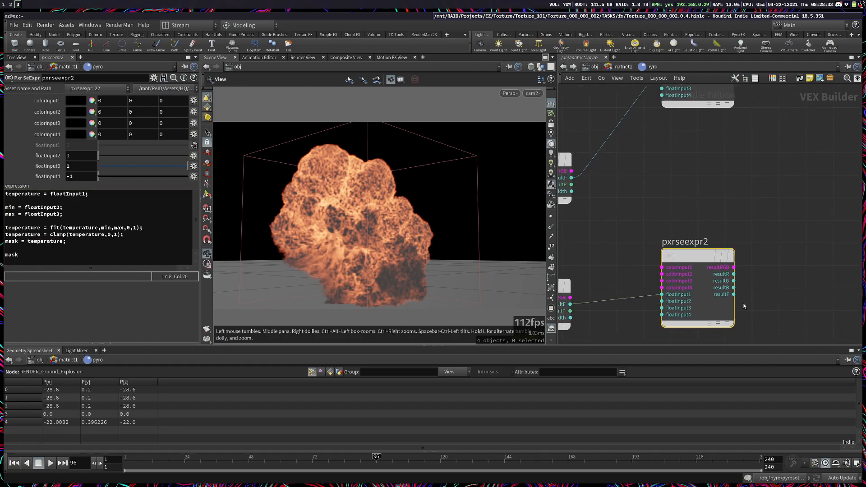
pyautogui.click(734, 293)
pyautogui.moveTo(702, 169); pyautogui.dragTo(717, 304, button='middle')
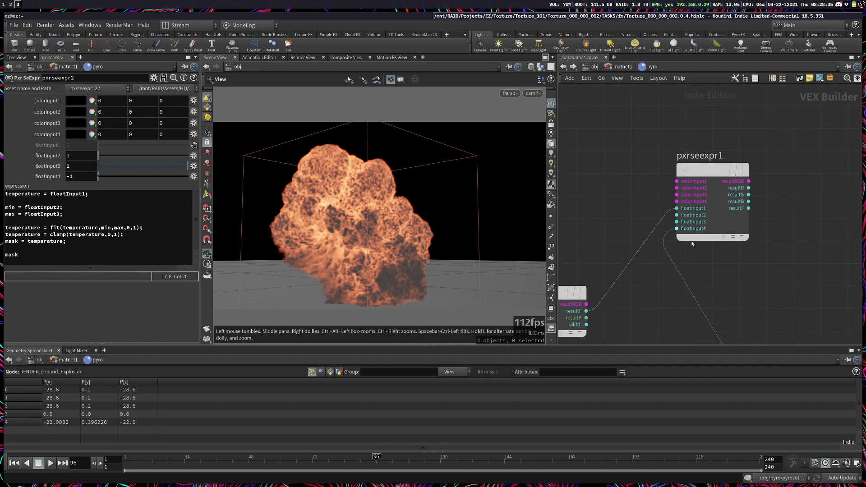
pyautogui.click(677, 215)
pyautogui.moveTo(819, 270); pyautogui.dragTo(731, 180)
pyautogui.moveTo(65, 200); pyautogui.dragTo(47, 201)
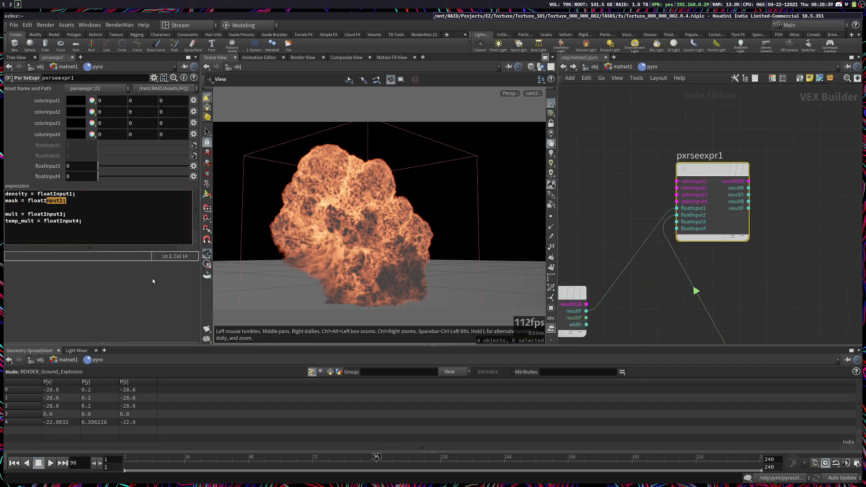
pyautogui.click(76, 216)
# Step: Expand the Density inputs of pxrvolume1 and connect resultF of pxrseexpr2 to densityFloat
pyautogui.moveTo(798, 318); pyautogui.dragTo(752, 124, button='middle')
pyautogui.click(703, 232)
pyautogui.moveTo(804, 199); pyautogui.dragTo(581, 277, button='middle')
pyautogui.moveTo(767, 187); pyautogui.dragTo(663, 224, button='middle')
pyautogui.scroll(-5, 699, 219)
pyautogui.scroll(5, 709, 261)
pyautogui.click(748, 250)
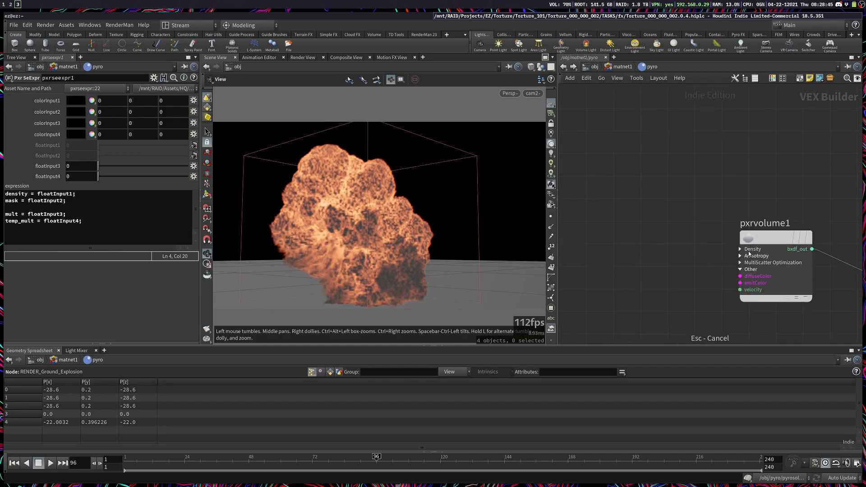
pyautogui.click(741, 250)
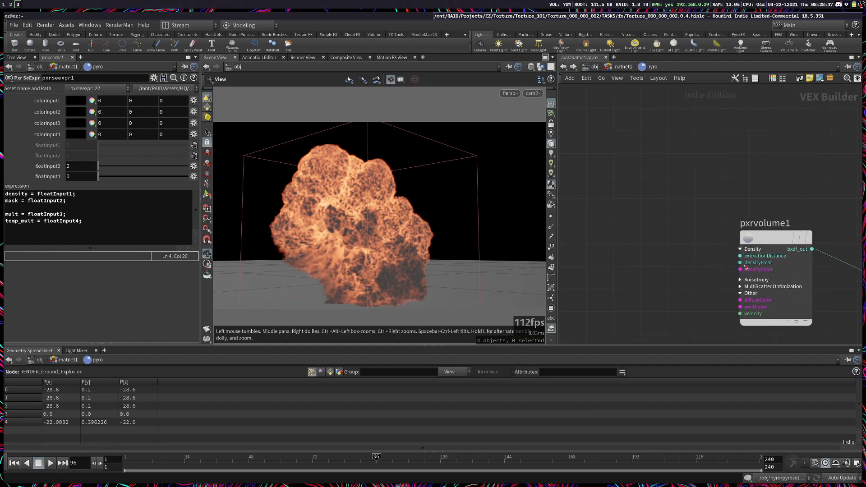
pyautogui.click(740, 263)
# Step: Rename the pxrseexpr2 node as temp_mask and save the scene
pyautogui.moveTo(656, 266); pyautogui.dragTo(807, 266, button='middle')
pyautogui.moveTo(590, 265); pyautogui.dragTo(776, 259, button='middle')
pyautogui.click(677, 247)
pyautogui.scroll(-5, 735, 267)
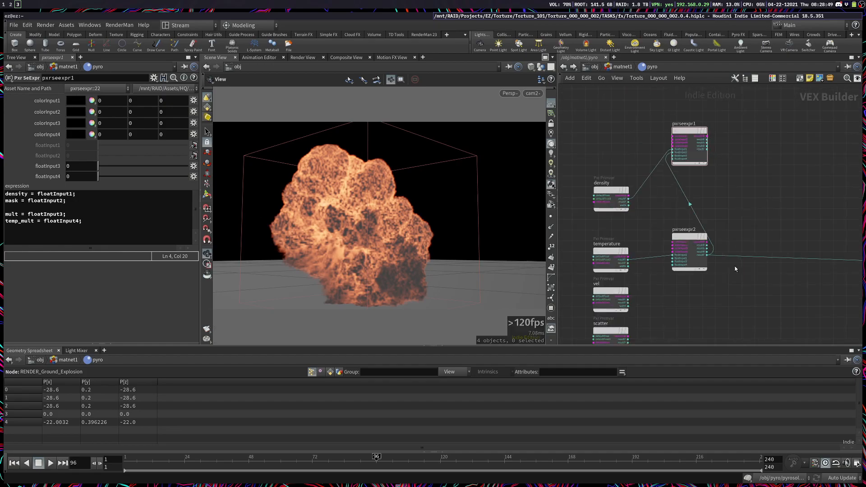
pyautogui.doubleClick(686, 230)
pyautogui.write('temp_maks')
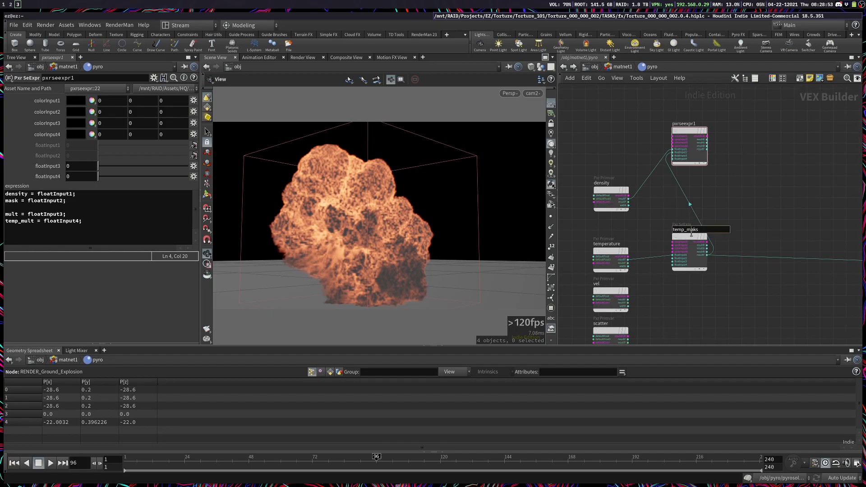
pyautogui.press('Return')
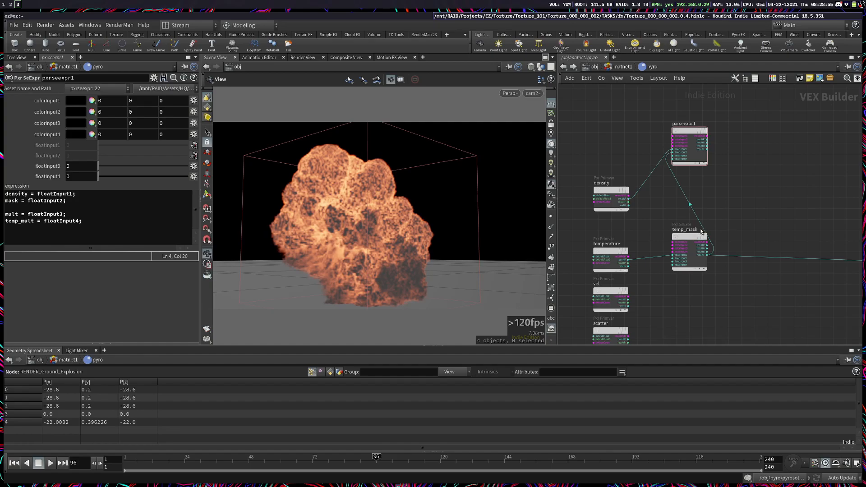
pyautogui.hotkey('ctrl', 's')
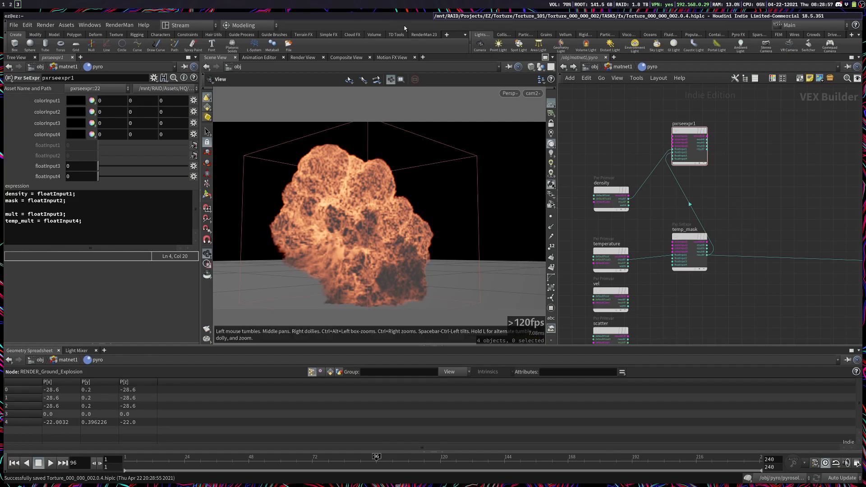
# Step: Start an interactive RenderMan render and make its image window a smaller floating window over the Houdini interface
pyautogui.click(423, 35)
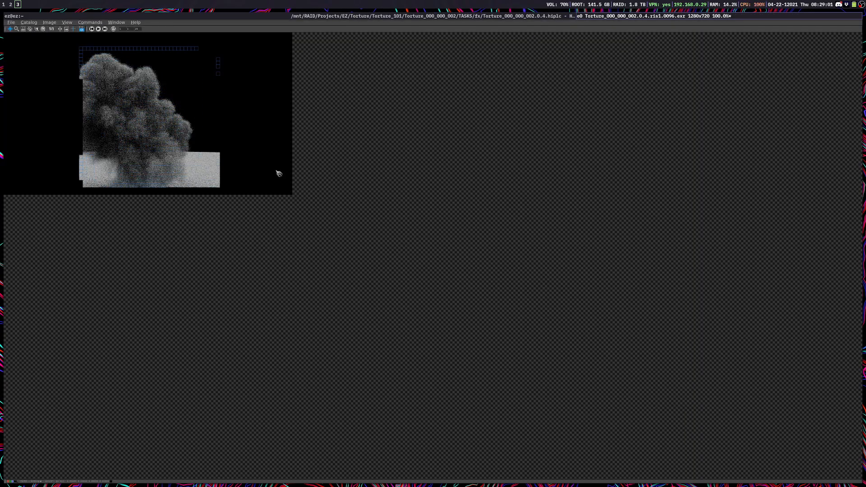
pyautogui.press('super+shift+space')
pyautogui.keyDown('super'); pyautogui.moveTo(481, 358); pyautogui.dragTo(556, 384); pyautogui.keyUp('super')
pyautogui.keyDown('super'); pyautogui.moveTo(556, 385); pyautogui.dragTo(278, 172, button='right'); pyautogui.keyUp('super')
pyautogui.keyDown('super'); pyautogui.moveTo(277, 172); pyautogui.dragTo(377, 282); pyautogui.keyUp('super')
pyautogui.keyDown('super'); pyautogui.moveTo(376, 283); pyautogui.dragTo(455, 345, button='right'); pyautogui.keyUp('super')
pyautogui.keyDown('super'); pyautogui.moveTo(307, 272); pyautogui.dragTo(331, 309); pyautogui.keyUp('super')
# Step: Set floatInput2 of temp_mask to 0.5 and floatInput3 to 1.5, keeping the render window clear of the parameters
pyautogui.click(689, 245)
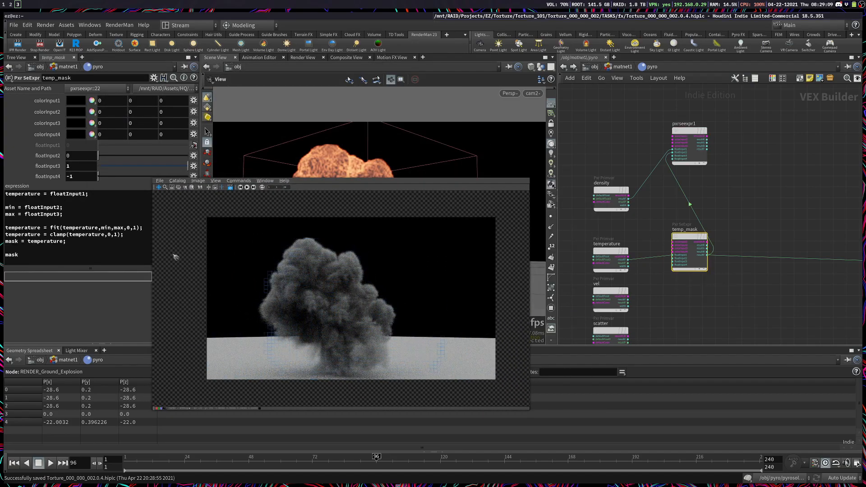
pyautogui.keyDown('super'); pyautogui.moveTo(269, 303); pyautogui.dragTo(377, 308); pyautogui.keyUp('super')
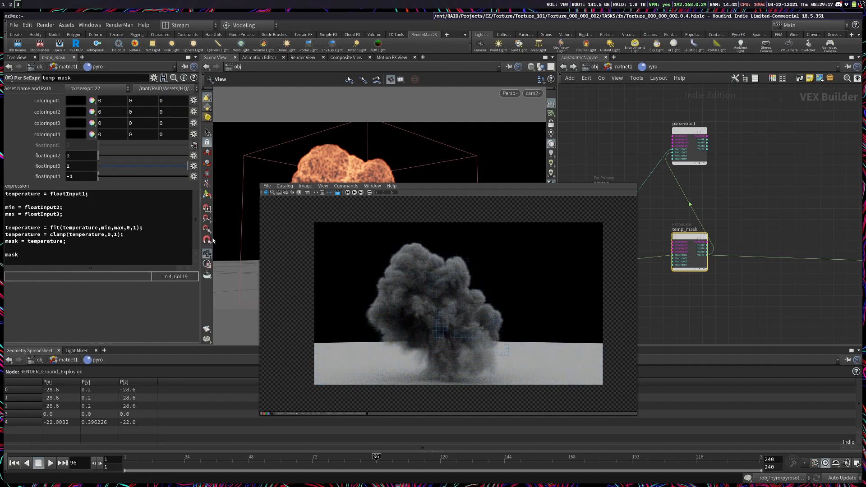
pyautogui.scroll(2, 466, 323)
pyautogui.keyDown('super'); pyautogui.moveTo(340, 322); pyautogui.dragTo(218, 371); pyautogui.keyUp('super')
pyautogui.scroll(-3, 318, 356)
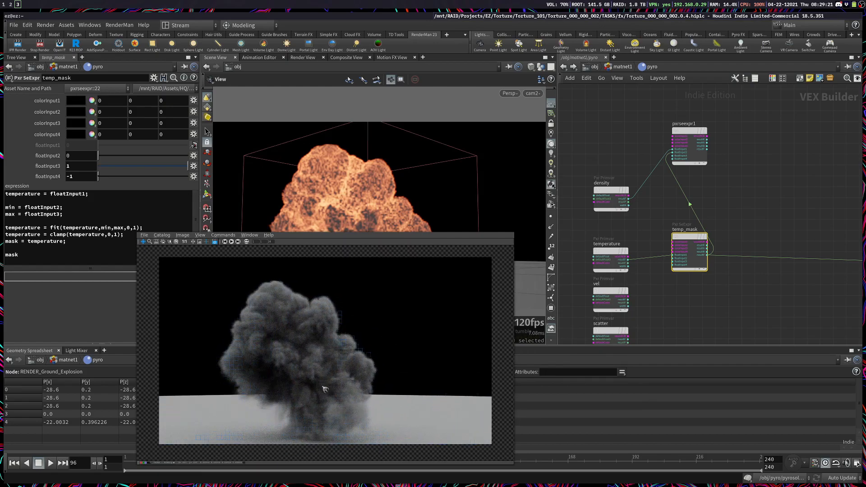
pyautogui.click(84, 156)
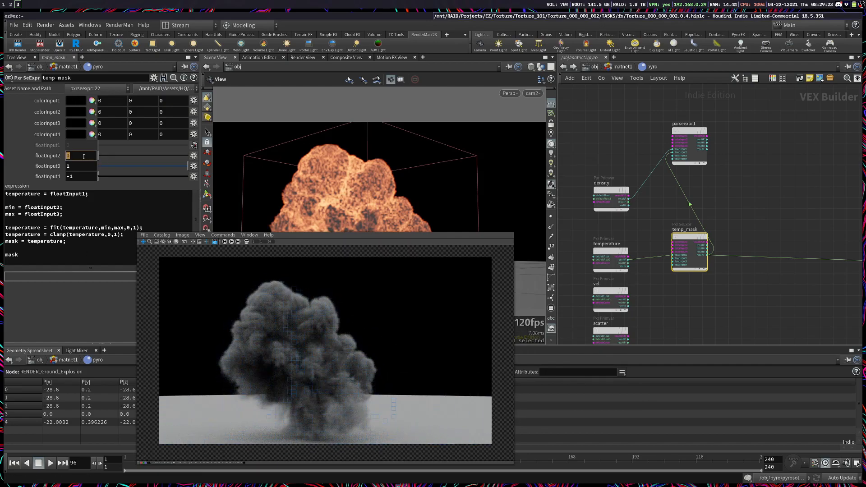
pyautogui.write('.5')
pyautogui.press('Tab')
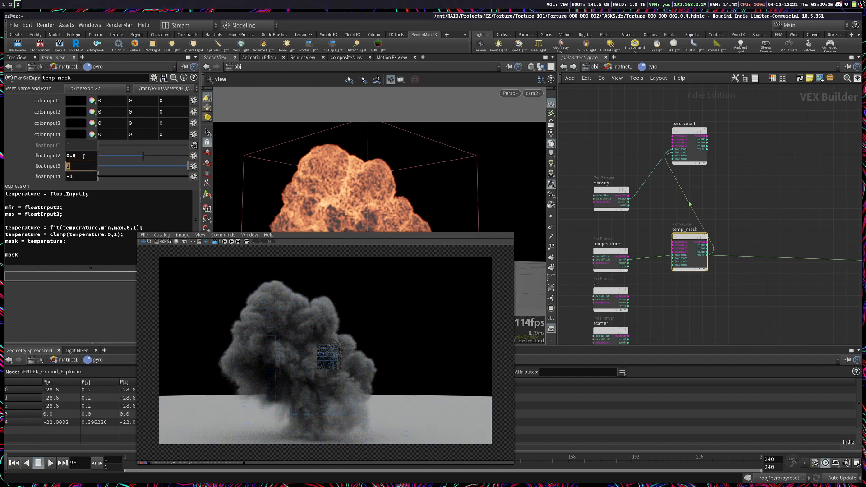
pyautogui.write('1.5')
pyautogui.press('Return')
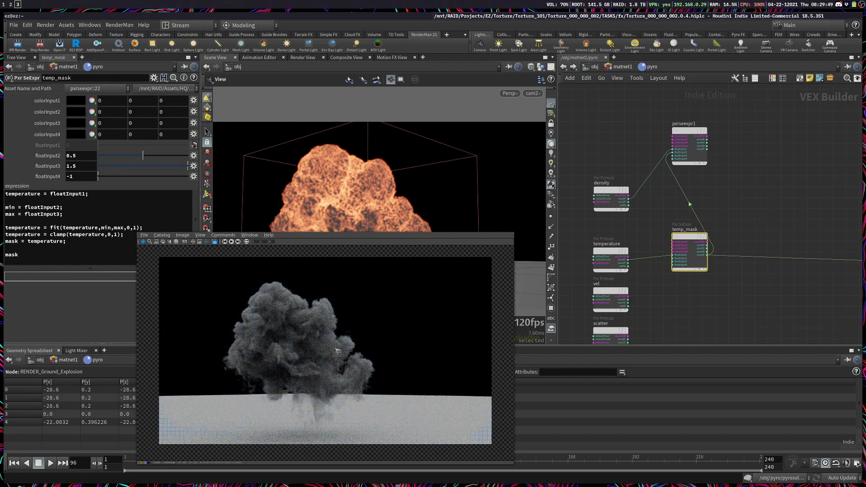
# Step: Add the line "mask = fit(mask,0,1,1,temp_mult);" at the end of the pxrseexpr1 expression
pyautogui.keyDown('super'); pyautogui.moveTo(323, 367); pyautogui.dragTo(350, 266); pyautogui.keyUp('super')
pyautogui.moveTo(742, 193); pyautogui.dragTo(742, 266, button='middle')
pyautogui.moveTo(742, 265); pyautogui.dragTo(672, 128)
pyautogui.keyDown('super'); pyautogui.moveTo(368, 232); pyautogui.dragTo(436, 253); pyautogui.keyUp('super')
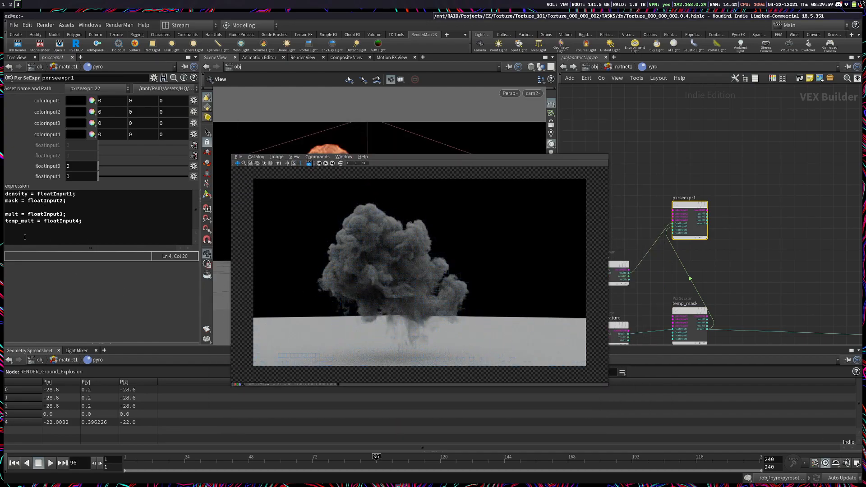
pyautogui.click(111, 220)
pyautogui.press('Return')
pyautogui.press('Return')
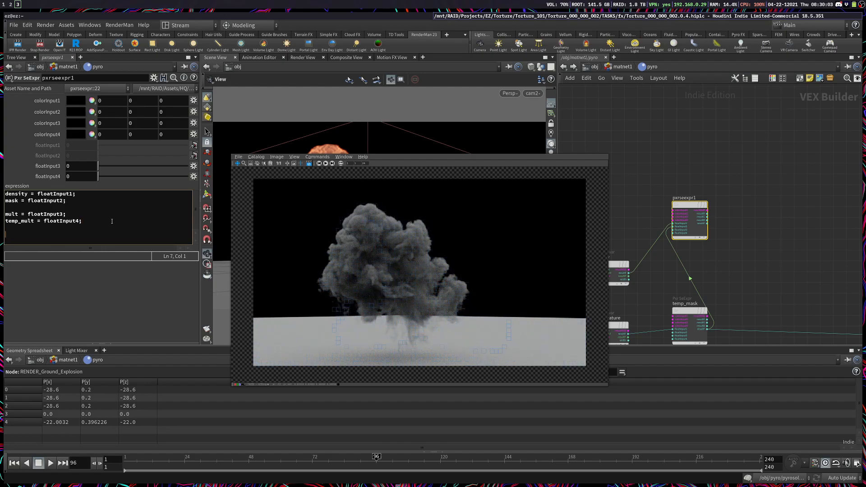
pyautogui.write('mask')
pyautogui.press('BackSpace')
pyautogui.write('()')
pyautogui.press('Delete')
pyautogui.press('BackSpace')
pyautogui.write('= fit(mask,0,1,1,temp_mult);')
# Step: Set floatInput4 of pxrseexpr1 to 10 and review how temp_mult is used in the mask fit line
pyautogui.click(80, 178)
pyautogui.write('10')
pyautogui.press('Return')
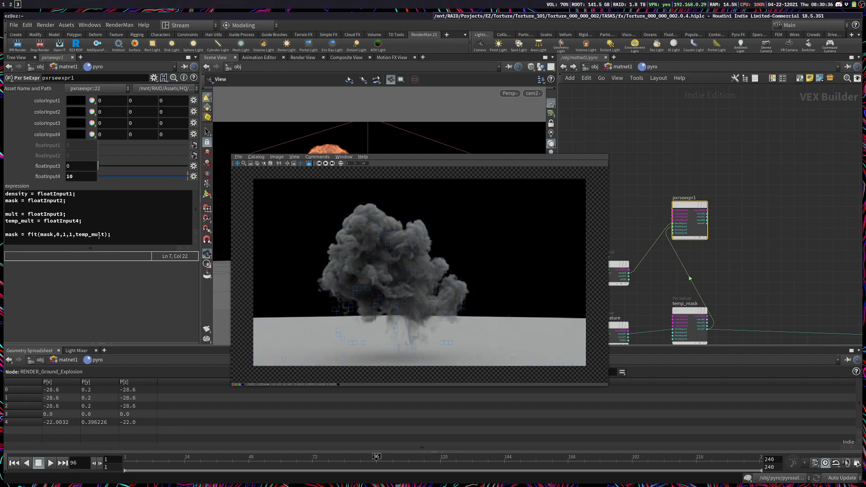
pyautogui.click(70, 235)
pyautogui.click(97, 291)
pyautogui.doubleClick(71, 235)
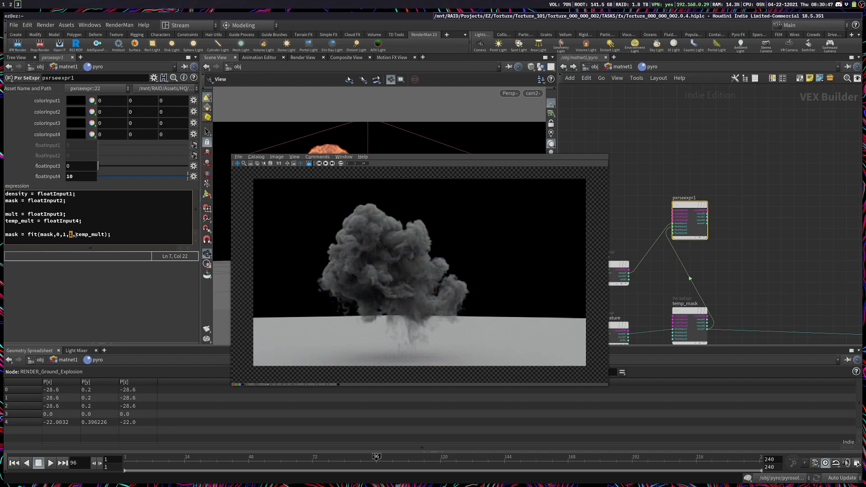
pyautogui.moveTo(75, 235); pyautogui.dragTo(103, 235)
pyautogui.doubleClick(79, 176)
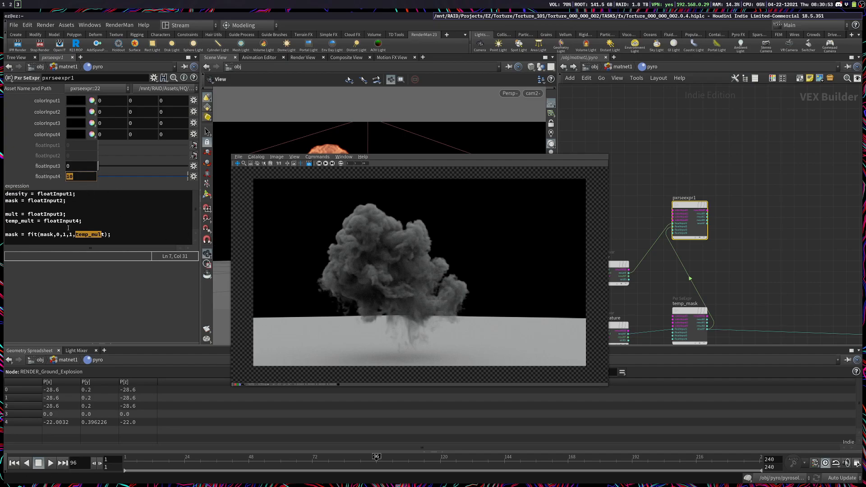
pyautogui.click(77, 293)
# Step: Below the mask fit line in pxrseexpr1, add "density = mult*mask*density;"
pyautogui.click(95, 235)
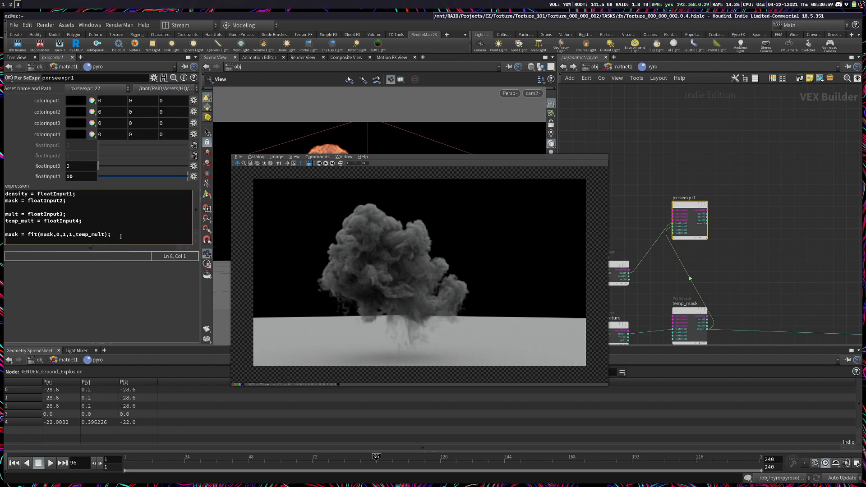
pyautogui.write('density = mult*mask*density;')
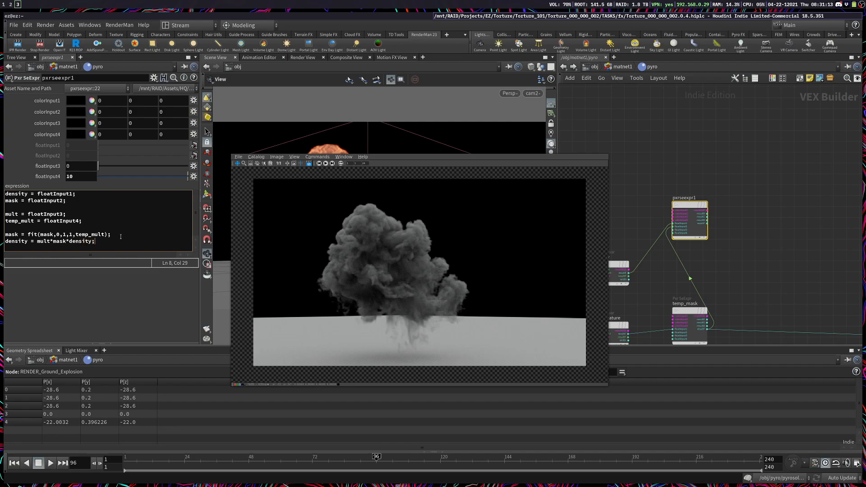
pyautogui.moveTo(36, 242); pyautogui.dragTo(55, 242)
# Step: Check the Density Scale of the Pyro Shader in matnet1 and compare it with the density line in pxrseexpr1
pyautogui.click(623, 67)
pyautogui.moveTo(753, 168); pyautogui.dragTo(795, 320)
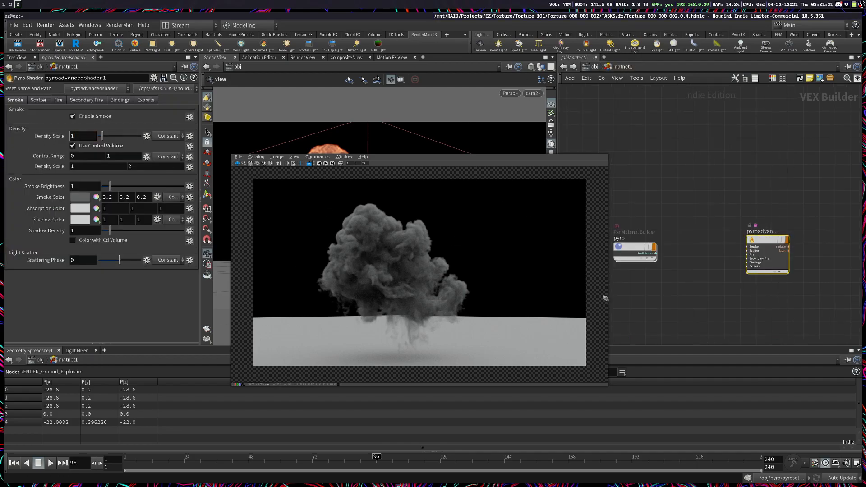
pyautogui.doubleClick(622, 254)
pyautogui.click(60, 242)
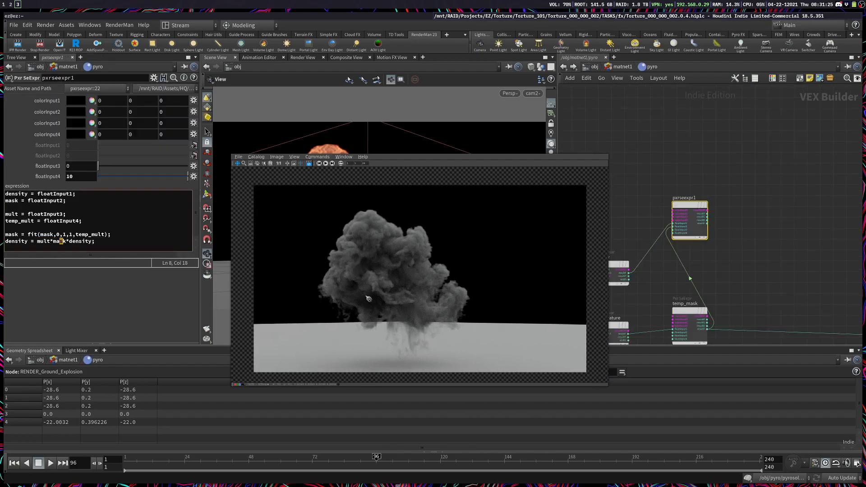
pyautogui.moveTo(72, 244); pyautogui.dragTo(110, 247)
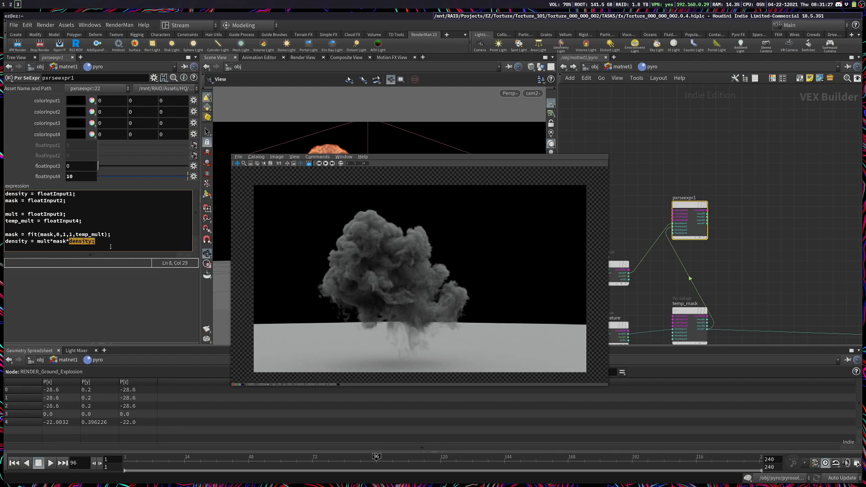
# Step: End the pxrseexpr1 expression with "density" as its output line
pyautogui.click(112, 242)
pyautogui.press('Return')
pyautogui.press('Return')
pyautogui.write('density')
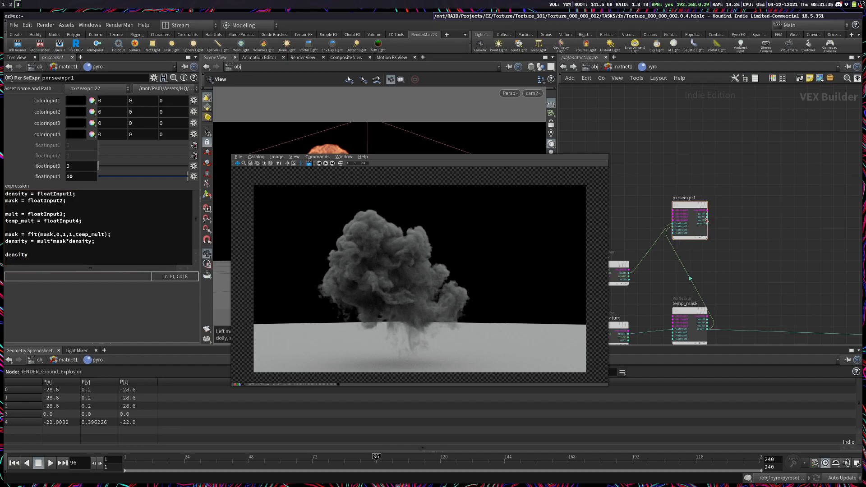
# Step: Set floatInput3 and floatInput4 of pxrseexpr1 to 1
pyautogui.click(82, 169)
pyautogui.write('11')
pyautogui.press('Tab')
pyautogui.write('1')
pyautogui.press('Return')
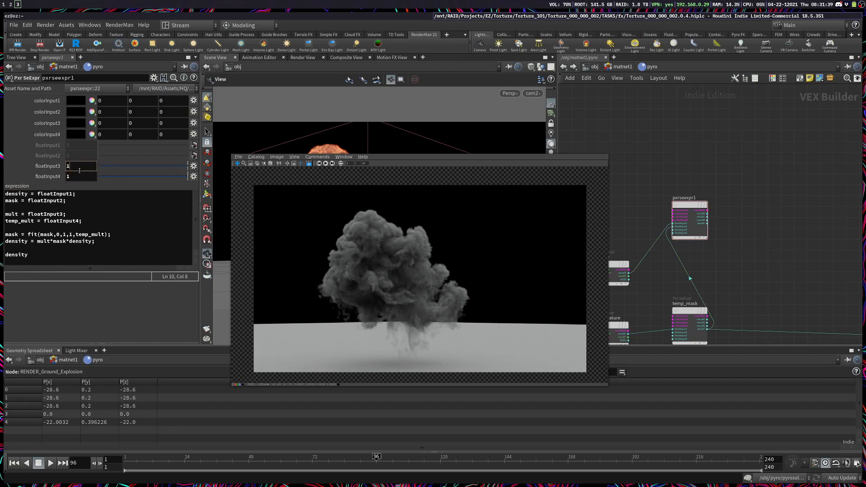
# Step: Connect the result of pxrseexpr1 to densityFloat of pxrvolume1 and save the scene
pyautogui.scroll(3, 706, 235)
pyautogui.click(708, 218)
pyautogui.moveTo(817, 280); pyautogui.dragTo(697, 213, button='middle')
pyautogui.click(726, 248)
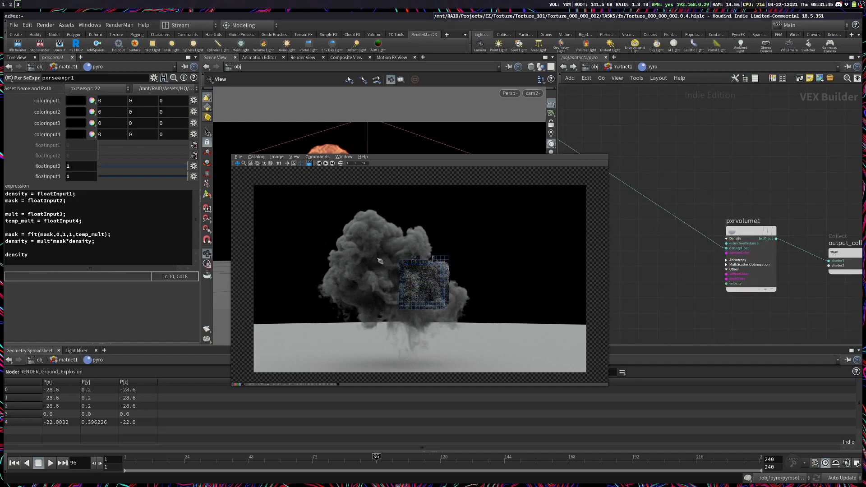
pyautogui.hotkey('ctrl', 's')
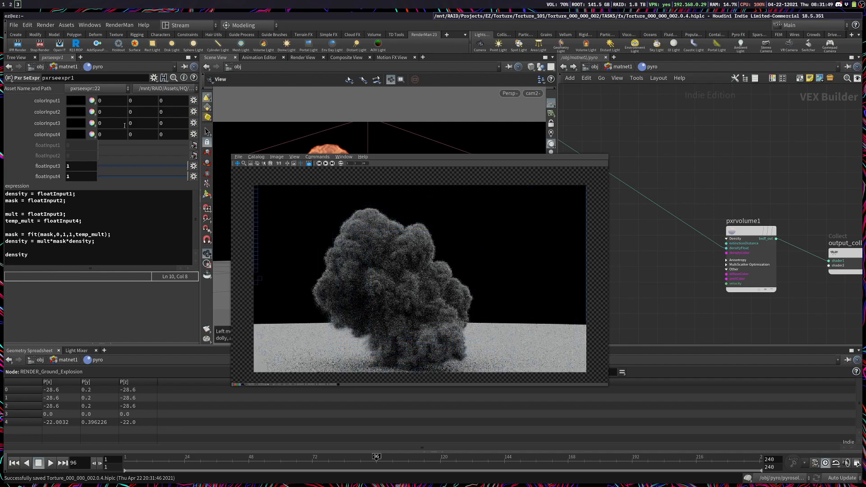
# Step: Set floatInput3 of pxrseexpr1 to 0.01 and inspect the updated smoke render
pyautogui.click(77, 170)
pyautogui.write('0.01')
pyautogui.press('Return')
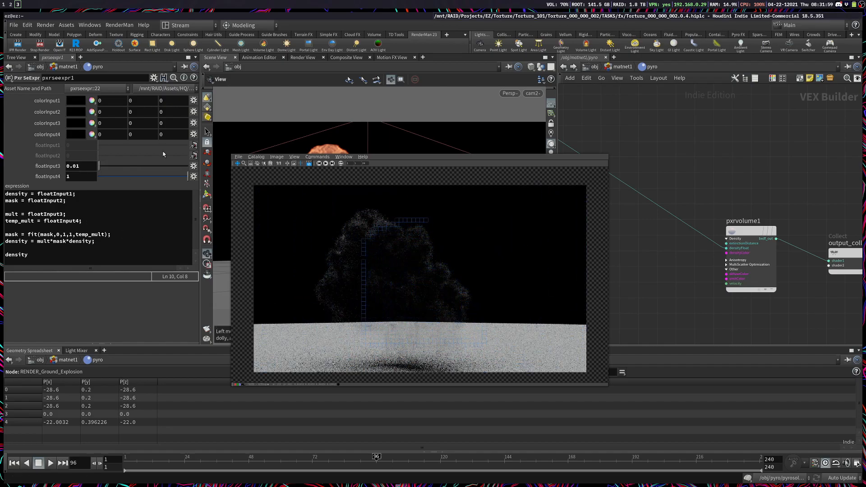
pyautogui.click(437, 282)
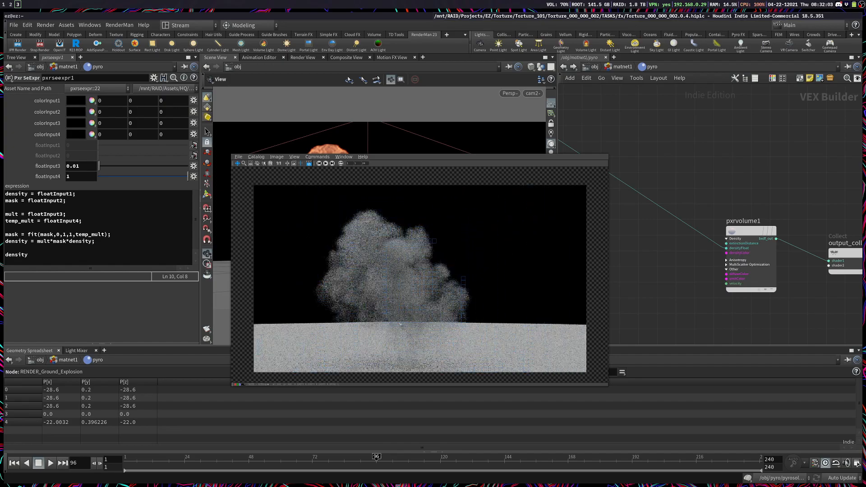
pyautogui.moveTo(455, 339); pyautogui.dragTo(447, 333, button='middle')
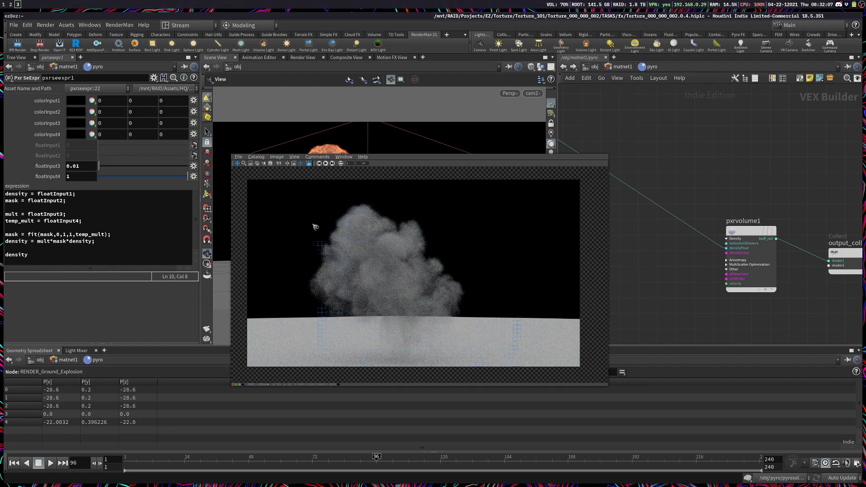
# Step: Set floatInput4 of pxrseexpr1 to 100 and examine the rendered explosion up close
pyautogui.click(87, 179)
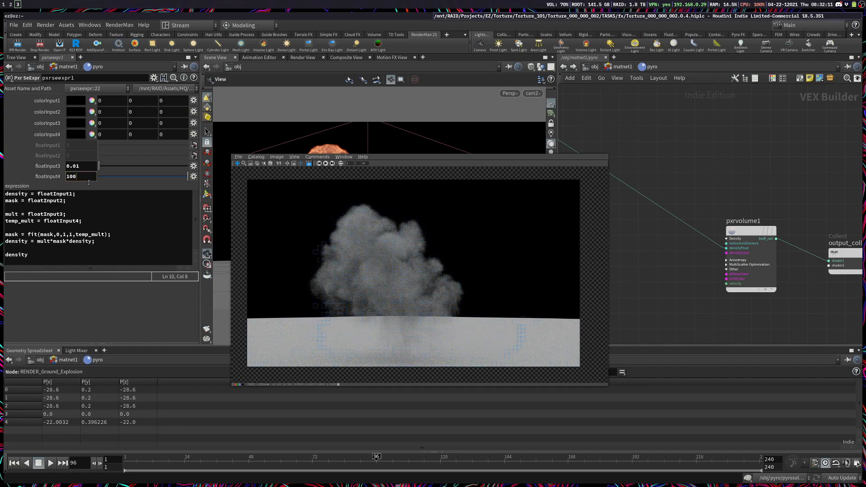
pyautogui.press('Return')
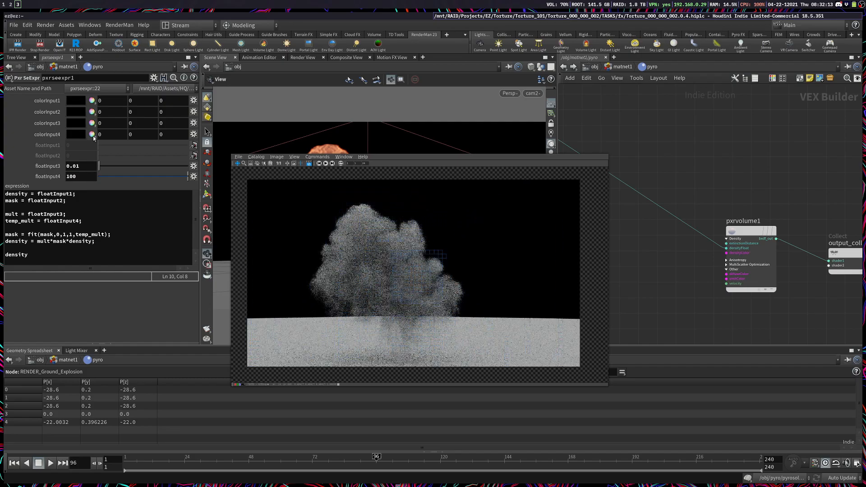
pyautogui.click(16, 42)
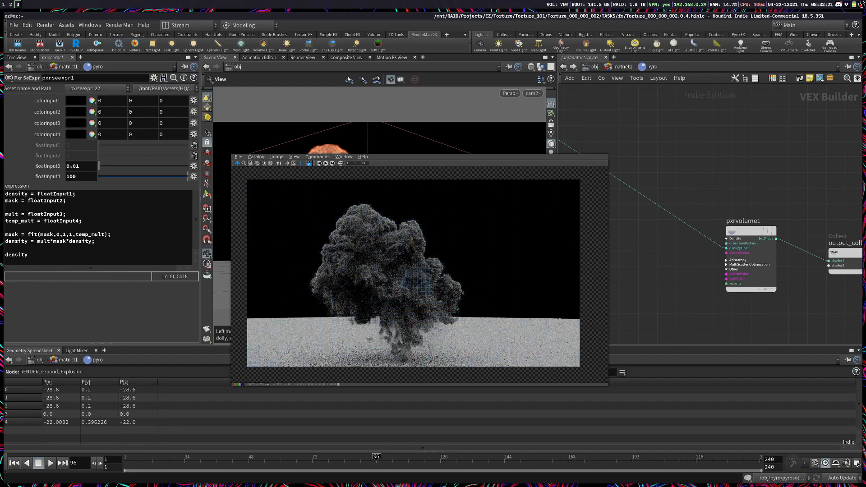
pyautogui.scroll(3, 342, 287)
pyautogui.moveTo(287, 260); pyautogui.dragTo(352, 307)
pyautogui.scroll(2, 343, 314)
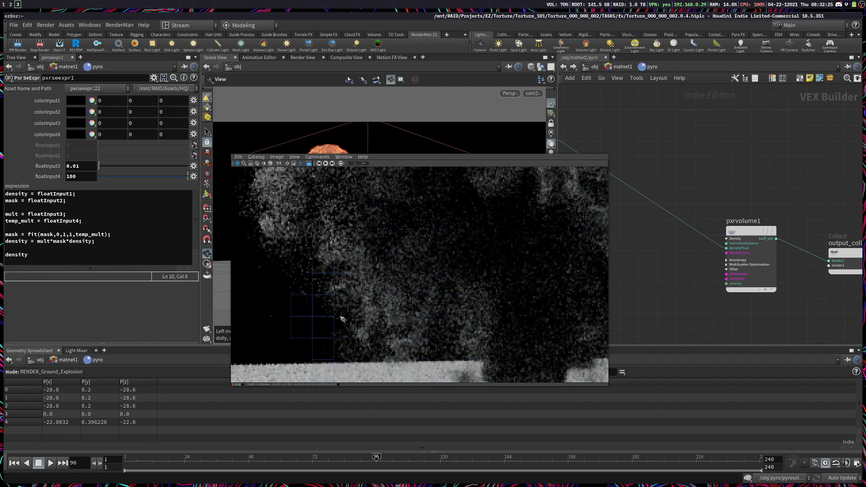
pyautogui.scroll(-4, 339, 313)
pyautogui.moveTo(475, 360); pyautogui.dragTo(423, 362)
pyautogui.moveTo(429, 256); pyautogui.dragTo(428, 297)
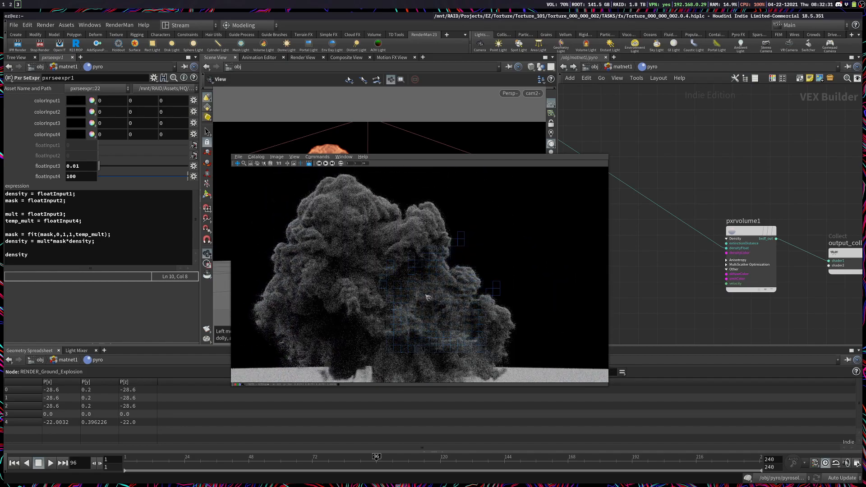
# Step: Set floatInput2, the minimum temperature of the temp_mask node, to 1
pyautogui.moveTo(716, 297); pyautogui.dragTo(854, 252, button='middle')
pyautogui.moveTo(699, 285); pyautogui.dragTo(797, 315, button='middle')
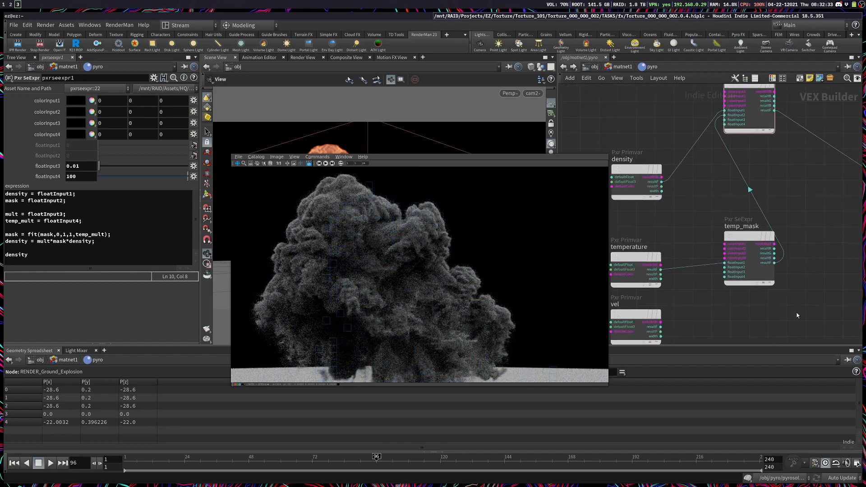
pyautogui.click(750, 262)
pyautogui.click(79, 156)
pyautogui.write('1')
pyautogui.press('Return')
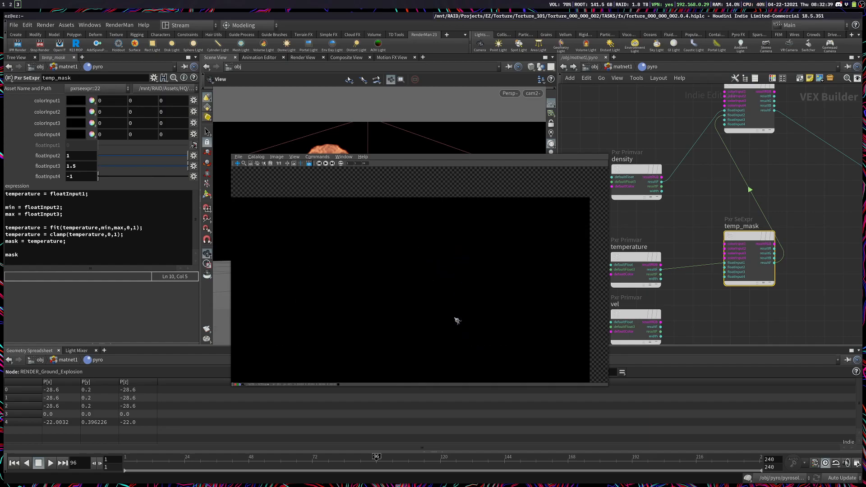
# Step: Set floatInput3 of pxrseexpr1 to 0.05
pyautogui.click(745, 113)
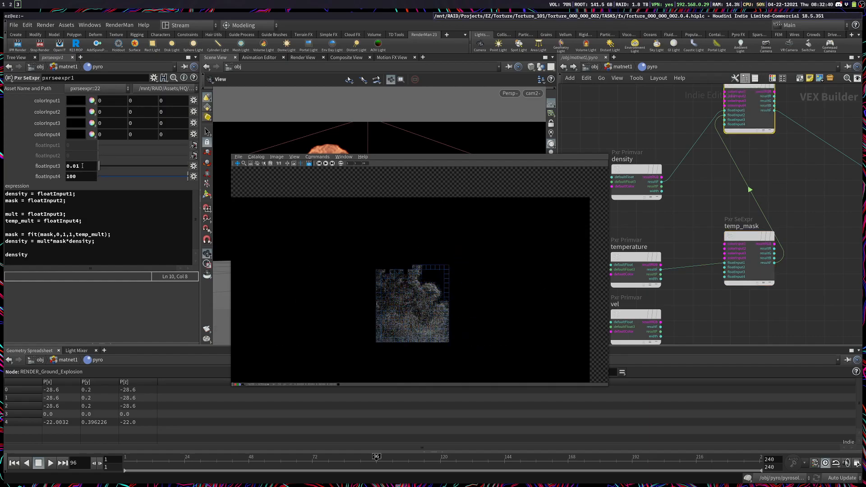
pyautogui.write('5')
pyautogui.press('Return')
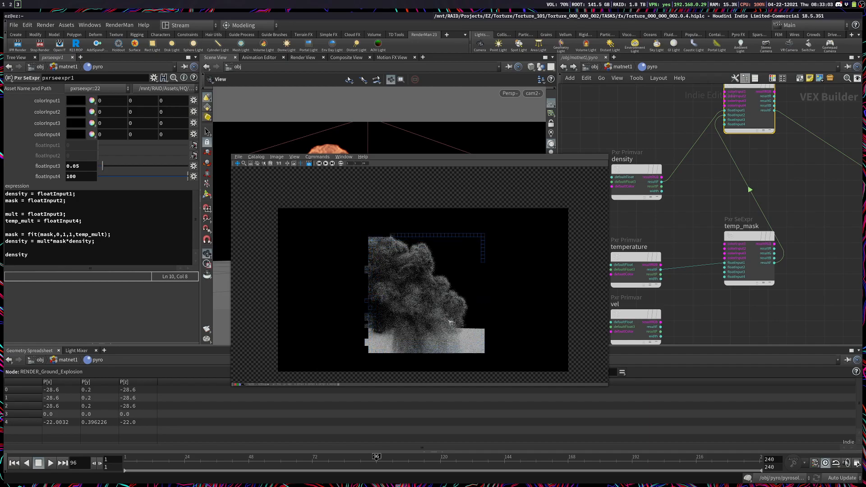
# Step: Set temp_mask's minimum floatInput2 to 0 and its maximum floatInput3 to 1
pyautogui.click(760, 281)
pyautogui.doubleClick(76, 158)
pyautogui.write('0')
pyautogui.press('Tab')
pyautogui.write('1')
pyautogui.press('Return')
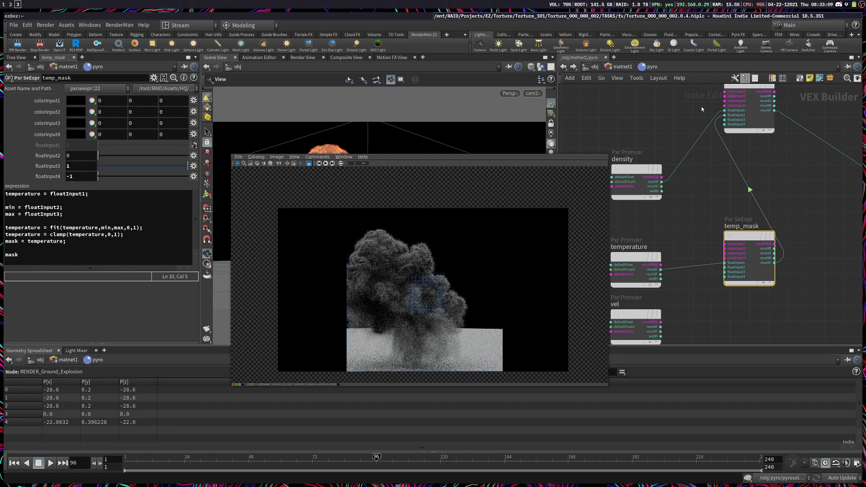
# Step: Set floatInput3 of pxrseexpr1 to 15 and floatInput4 to 2
pyautogui.click(748, 109)
pyautogui.doubleClick(85, 165)
pyautogui.write('15')
pyautogui.doubleClick(73, 180)
pyautogui.write('2')
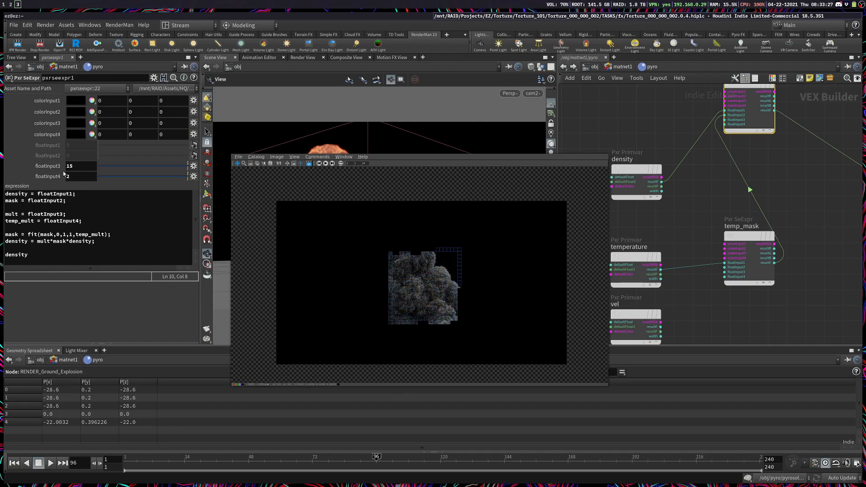
pyautogui.press('Return')
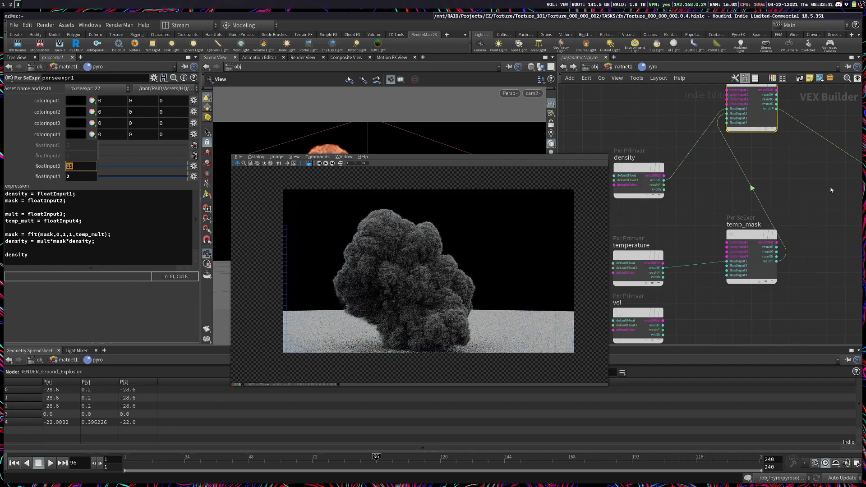
# Step: Check the smoke color settings of the Pyro Shader in matnet1 and return inside the pyro material builder
pyautogui.moveTo(796, 212); pyautogui.dragTo(723, 284, button='middle')
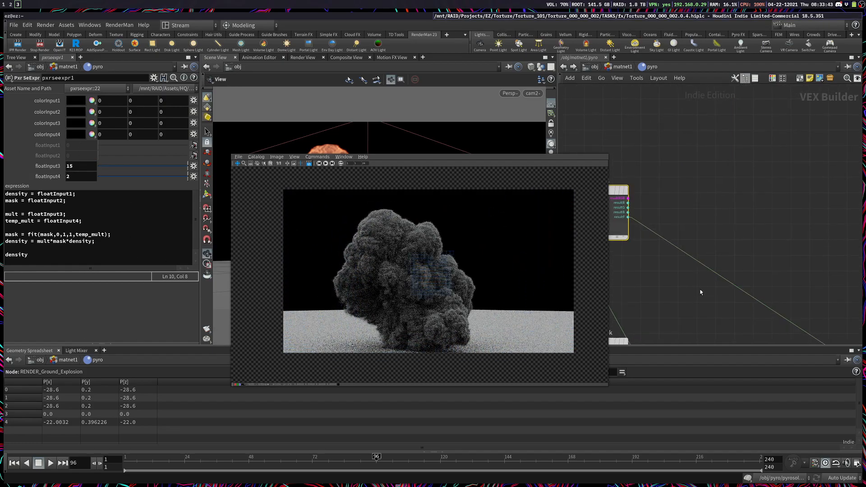
pyautogui.scroll(-3, 707, 273)
pyautogui.click(686, 255)
pyautogui.moveTo(661, 215); pyautogui.dragTo(684, 233)
pyautogui.press('u')
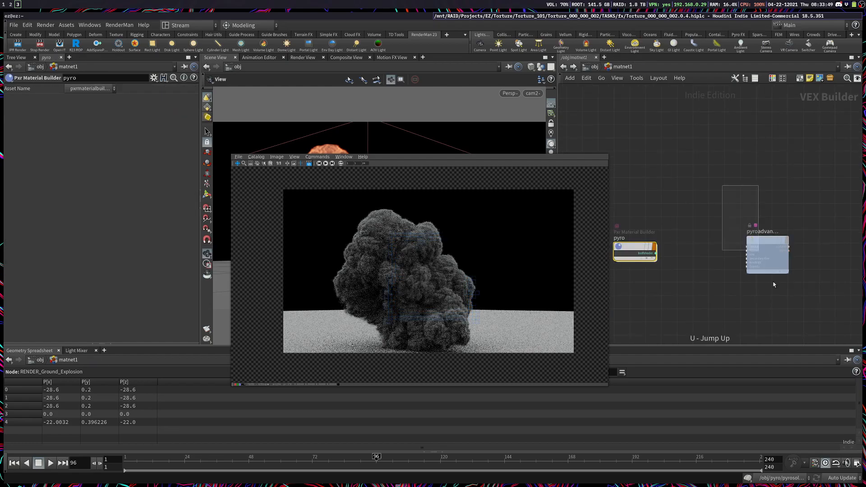
pyautogui.click(767, 253)
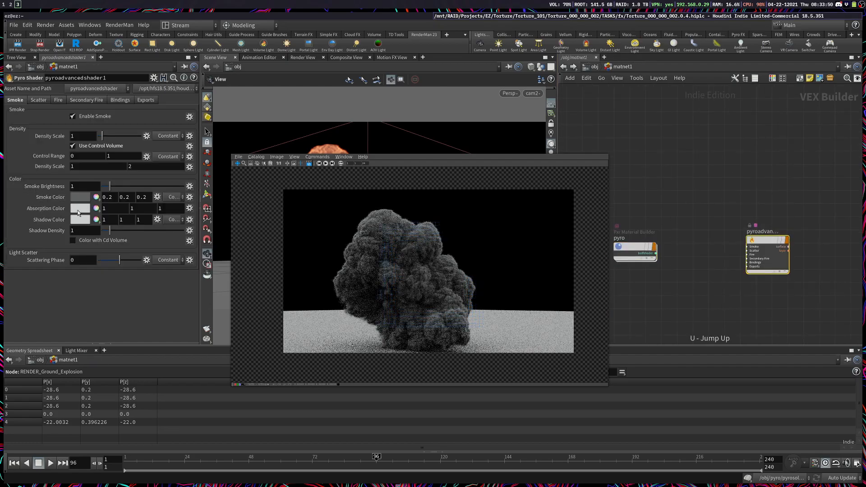
pyautogui.doubleClick(634, 252)
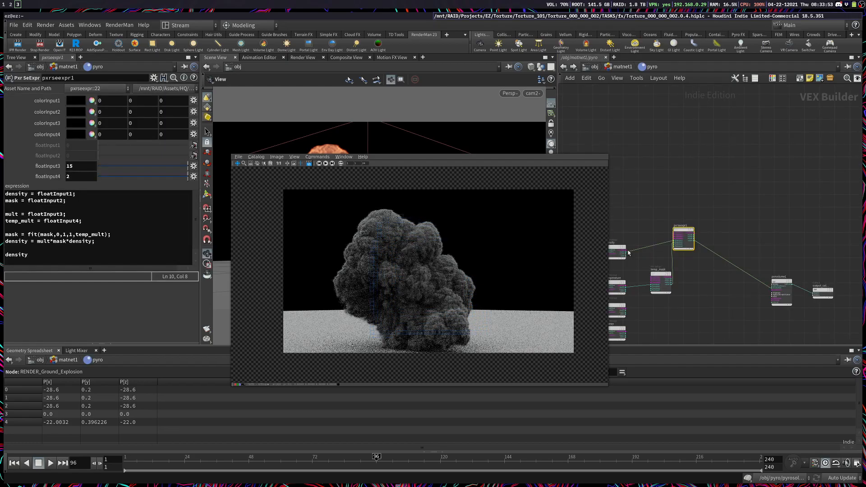
# Step: Add a second Pxr SeExpr node beside pxrseexpr1
pyautogui.scroll(5, 724, 236)
pyautogui.moveTo(768, 201); pyautogui.dragTo(794, 182, button='middle')
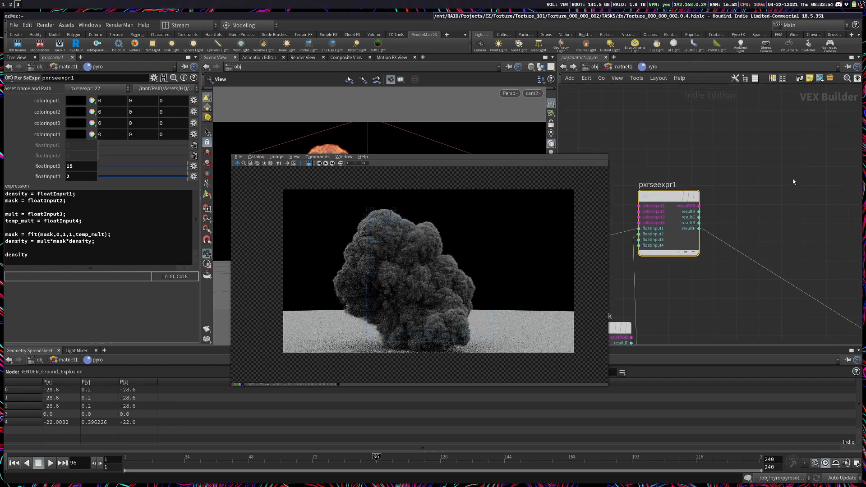
pyautogui.press('Tab')
pyautogui.write('pxr')
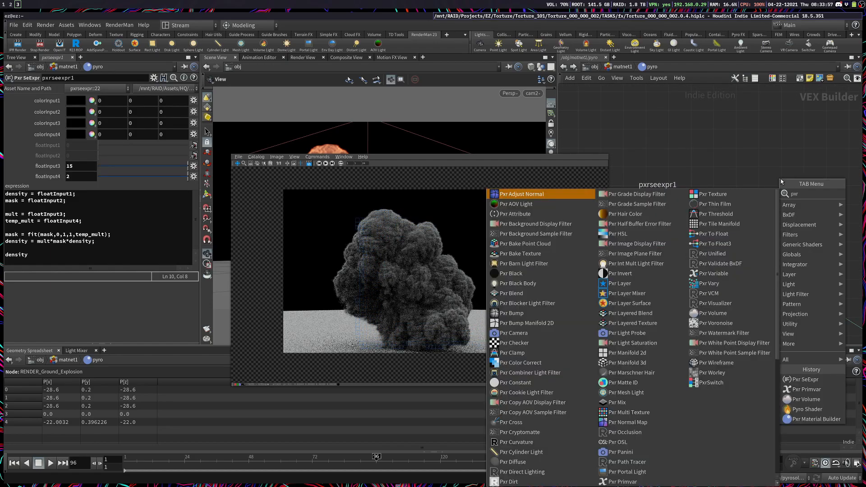
pyautogui.write('see')
pyautogui.press('Return')
pyautogui.press('Return')
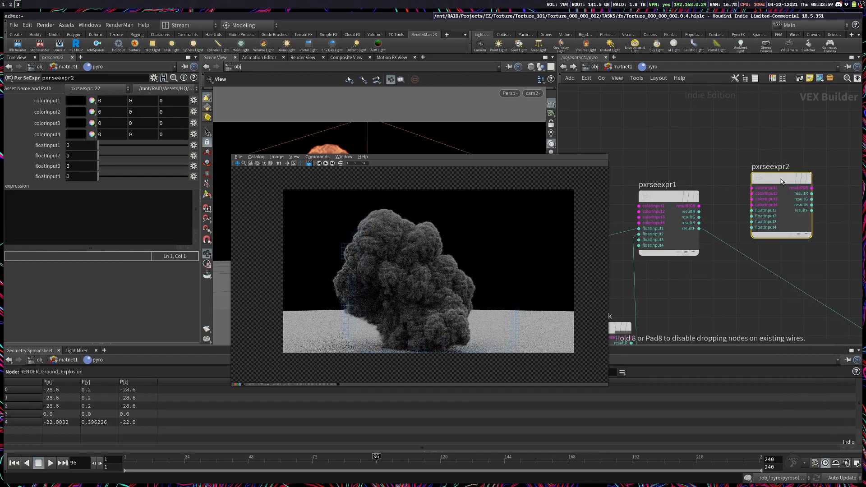
# Step: Connect resultF of pxrseexpr1 to floatInput1 of pxrseexpr2
pyautogui.moveTo(782, 181); pyautogui.dragTo(817, 166)
pyautogui.scroll(2, 701, 219)
pyautogui.click(699, 229)
pyautogui.moveTo(759, 194); pyautogui.dragTo(676, 224, button='middle')
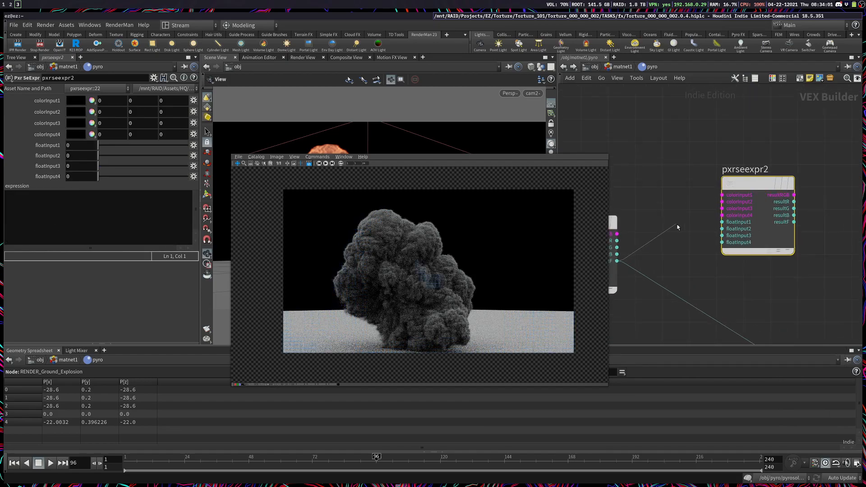
pyautogui.click(721, 222)
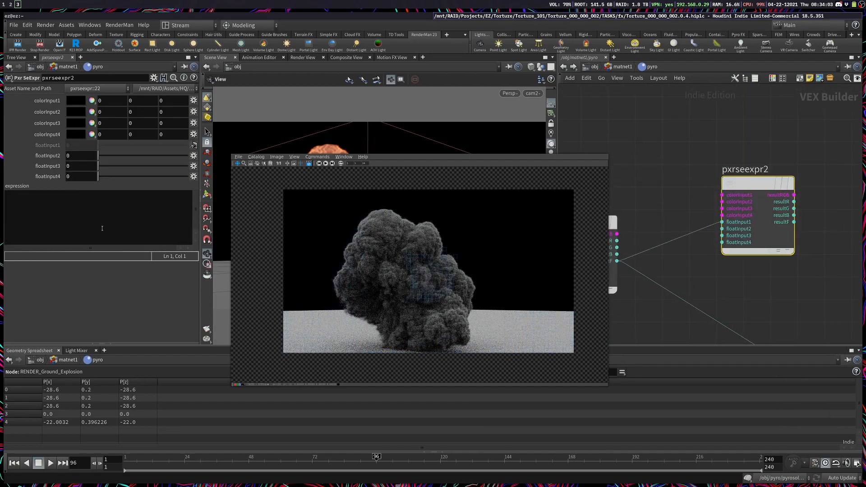
# Step: Enter the expression "colorInput1 * floatInput1" in pxrseexpr2
pyautogui.write('put1')
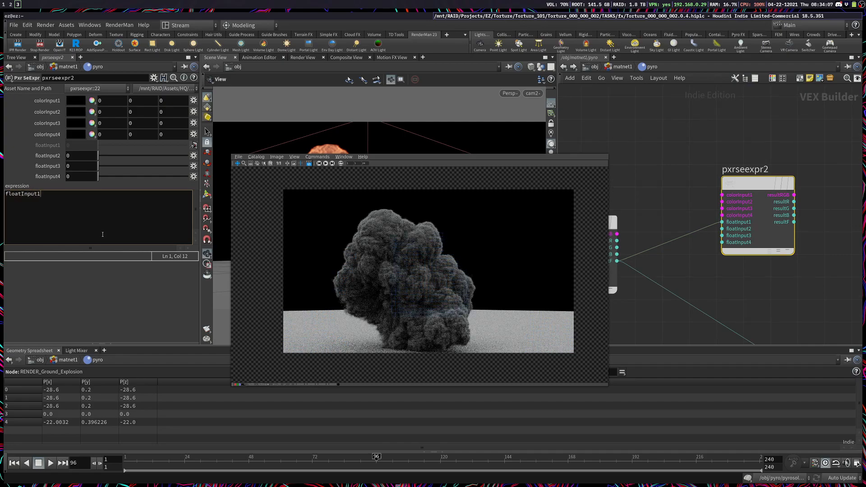
pyautogui.hotkey('ctrl', 'a')
pyautogui.press('BackSpace')
pyautogui.write('colorInput1 * float')
pyautogui.doubleClick(38, 201)
pyautogui.doubleClick(68, 194)
pyautogui.click(53, 194)
pyautogui.doubleClick(19, 199)
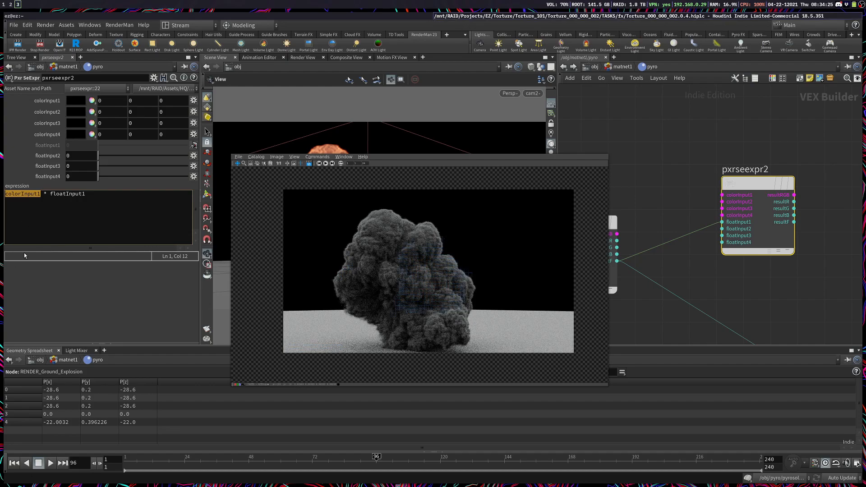
# Step: Set colorInput1 of pxrseexpr2 to white with 1, 1, 1
pyautogui.click(111, 102)
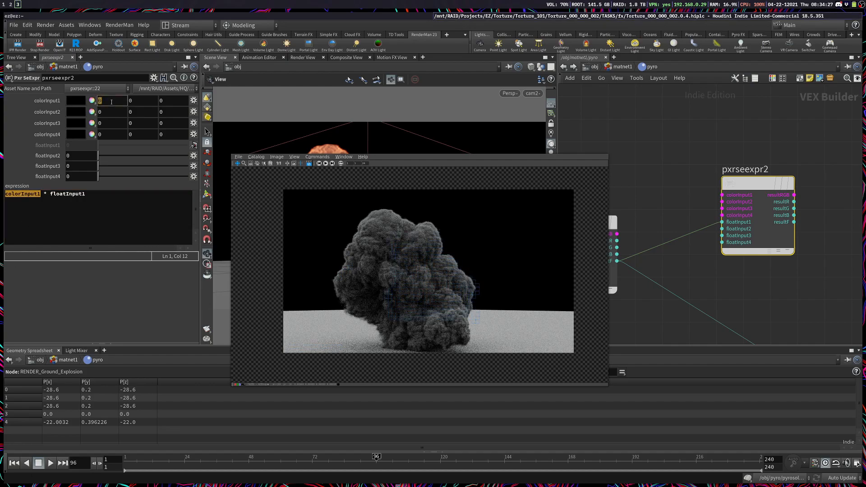
pyautogui.write('1')
pyautogui.press('Tab')
pyautogui.write('1')
pyautogui.press('Tab')
pyautogui.write('1')
pyautogui.press('Return')
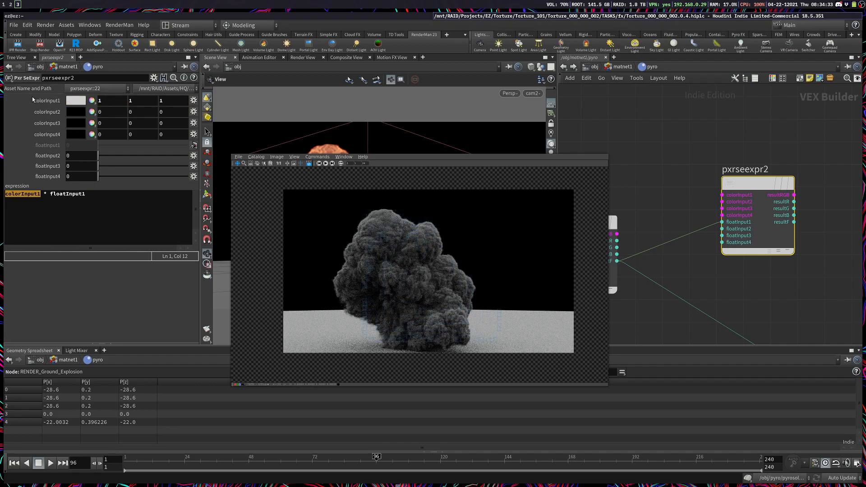
# Step: Connect resultRGB of pxrseexpr2 to densityColor of pxrvolume1 in place of the densityFloat connection
pyautogui.click(784, 196)
pyautogui.moveTo(849, 320); pyautogui.dragTo(671, 112, button='middle')
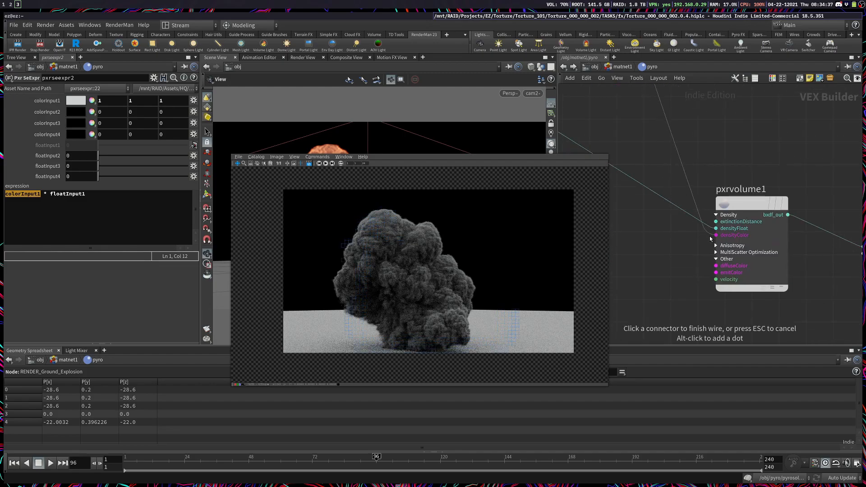
pyautogui.click(735, 235)
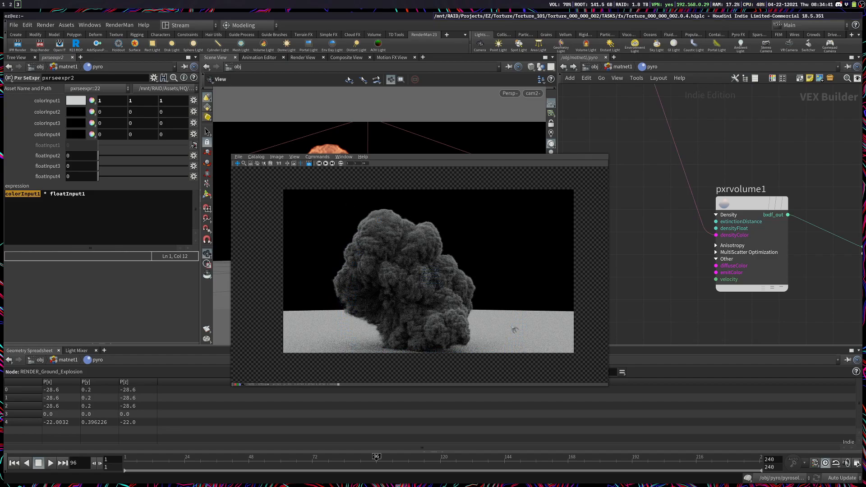
# Step: Switch to the Pyro Shader documentation in the browser and look up the suggested Absorption Color values for realistic smoke
pyautogui.click(116, 101)
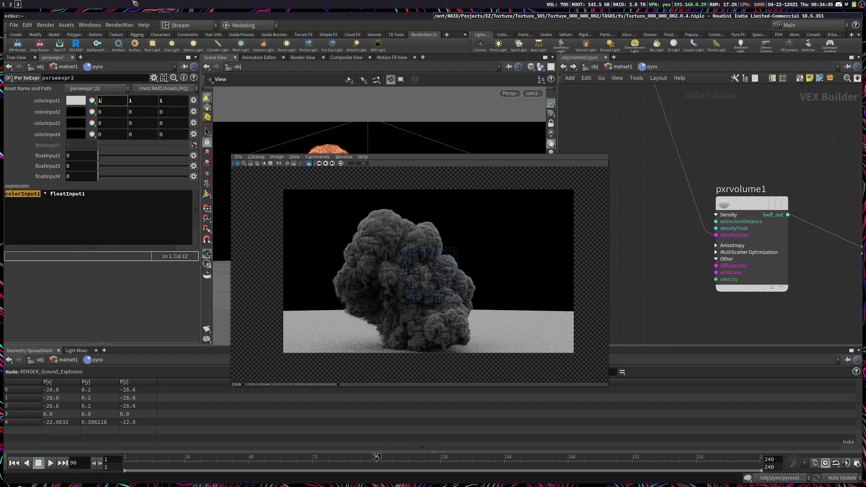
pyautogui.press('super+2')
pyautogui.scroll(-5, 439, 304)
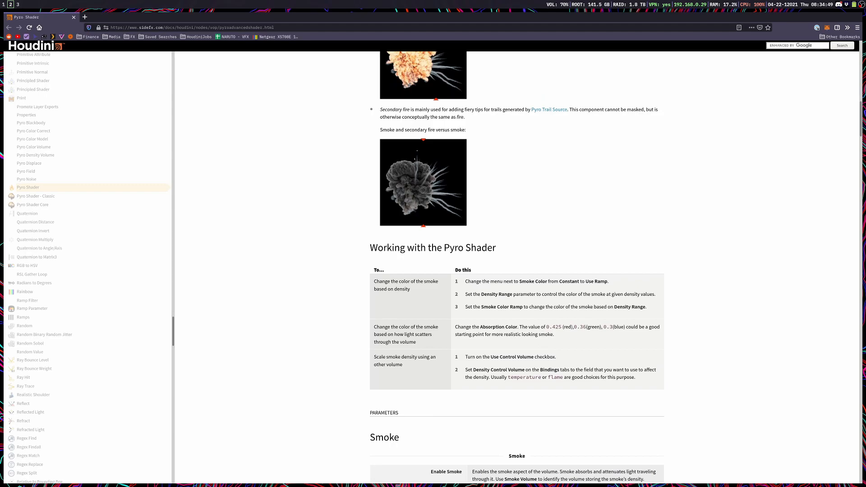
pyautogui.moveTo(563, 329); pyautogui.dragTo(483, 334)
pyautogui.click(633, 359)
pyautogui.press('super+3')
# Step: In Houdini, set colorInput1 of pxrseexpr2 to 0.425, 0.36, 0.3 and recheck the values against the documentation
pyautogui.click(91, 104)
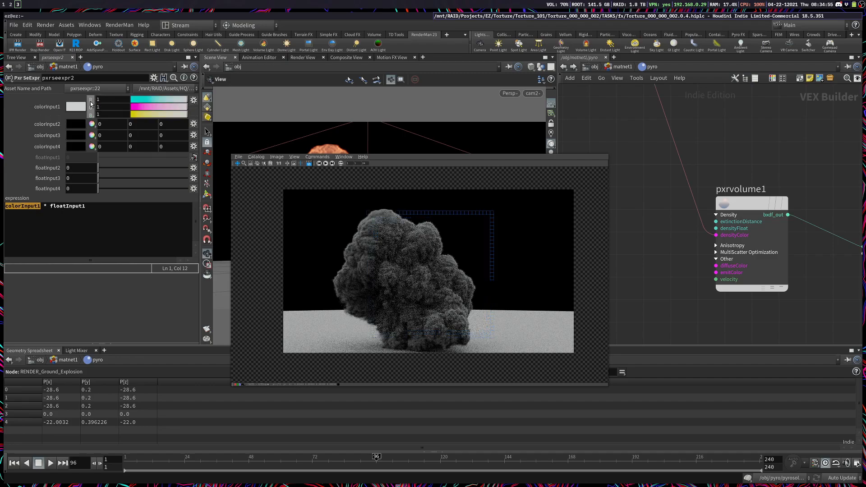
pyautogui.click(91, 103)
pyautogui.click(106, 100)
pyautogui.write('0.425')
pyautogui.press('Tab')
pyautogui.write('0.36')
pyautogui.press('Tab')
pyautogui.write('0.3')
pyautogui.press('Return')
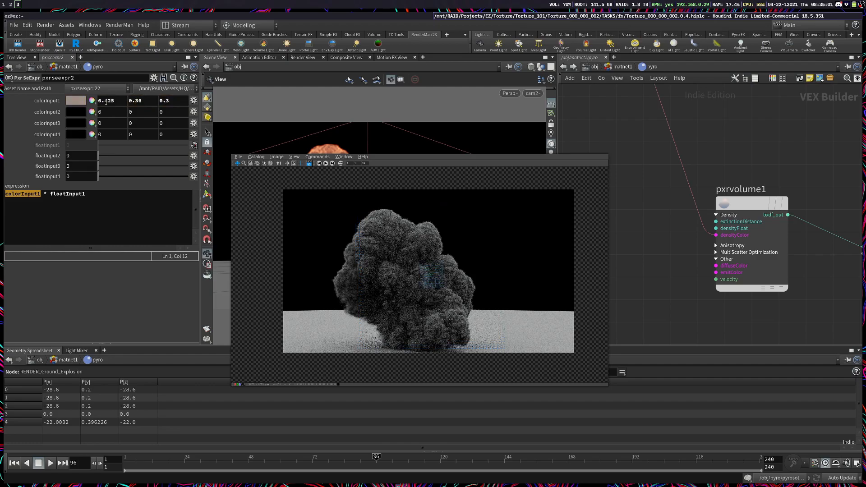
pyautogui.press('super+2')
pyautogui.press('super+3')
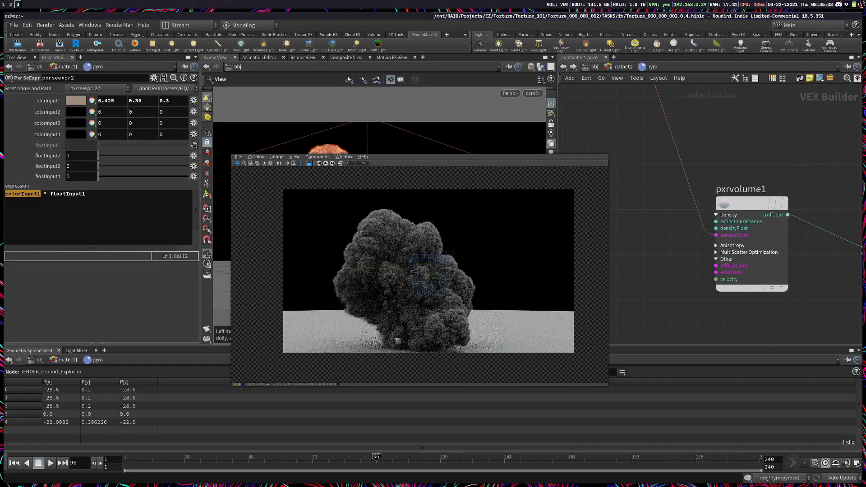
# Step: Inspect the smoke in the test render up close, examining its color noise, edges and the base near the ground
pyautogui.scroll(4, 449, 273)
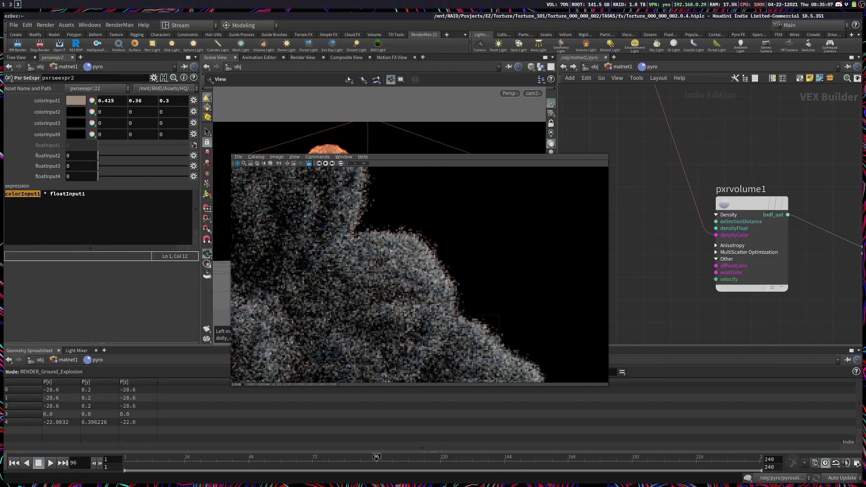
pyautogui.scroll(-1, 407, 313)
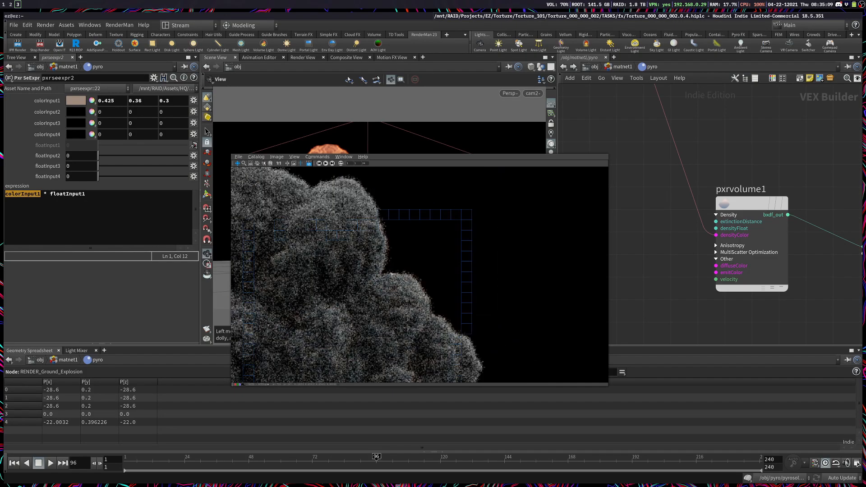
pyautogui.moveTo(395, 290); pyautogui.dragTo(426, 175, button='middle')
pyautogui.moveTo(496, 321); pyautogui.dragTo(479, 278, button='middle')
pyautogui.moveTo(484, 372); pyautogui.dragTo(384, 356, button='middle')
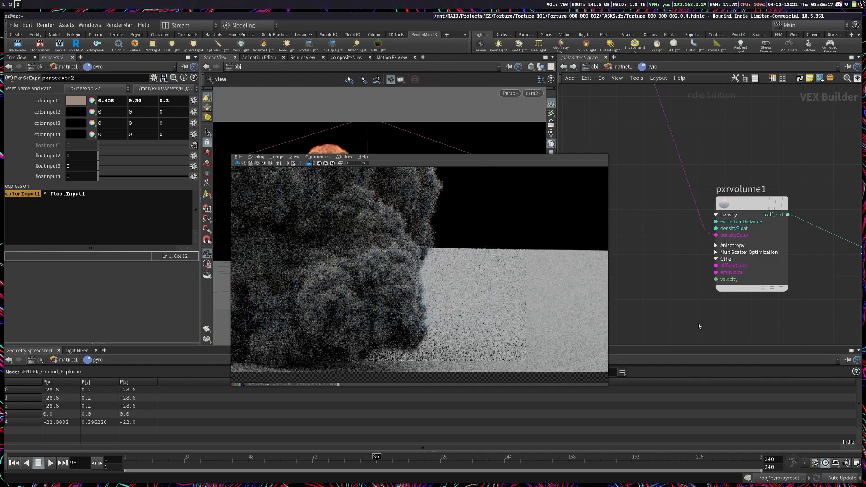
pyautogui.moveTo(382, 189); pyautogui.dragTo(465, 306, button='middle')
pyautogui.moveTo(334, 311); pyautogui.dragTo(401, 266, button='middle')
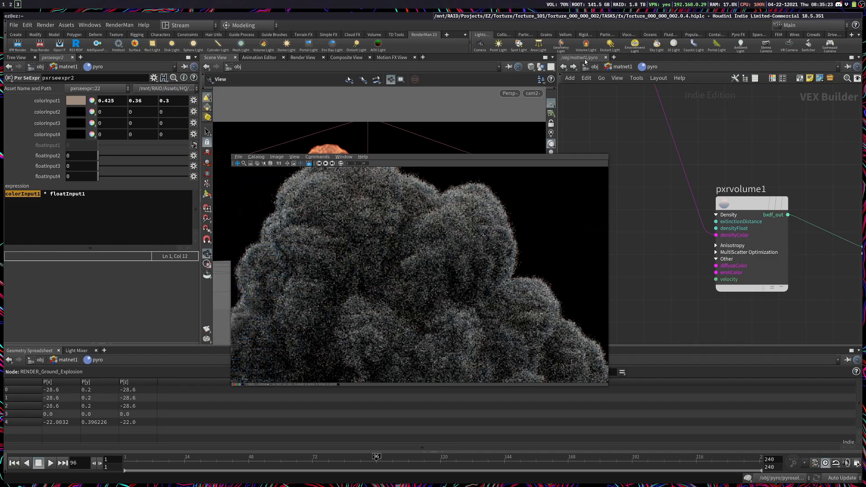
# Step: Allow editing of the contents of the pyroadvancedshader1 node in matnet1 and enter its network
pyautogui.press('u')
pyautogui.doubleClick(767, 253)
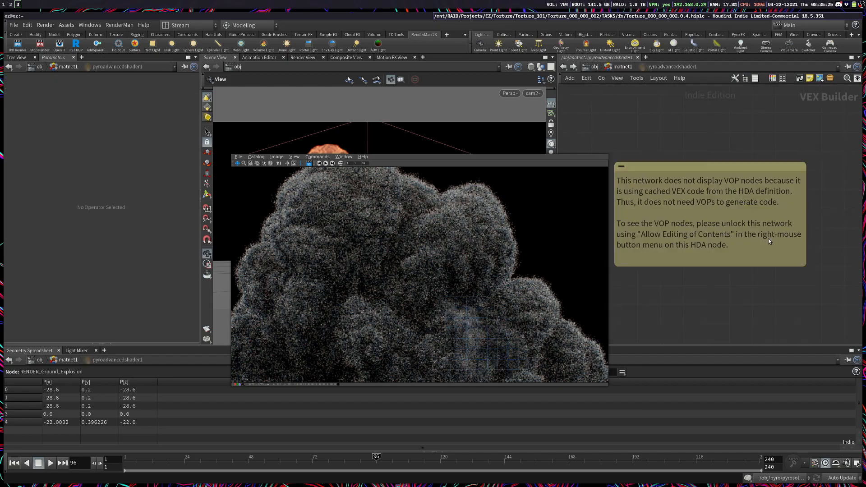
pyautogui.click(607, 67)
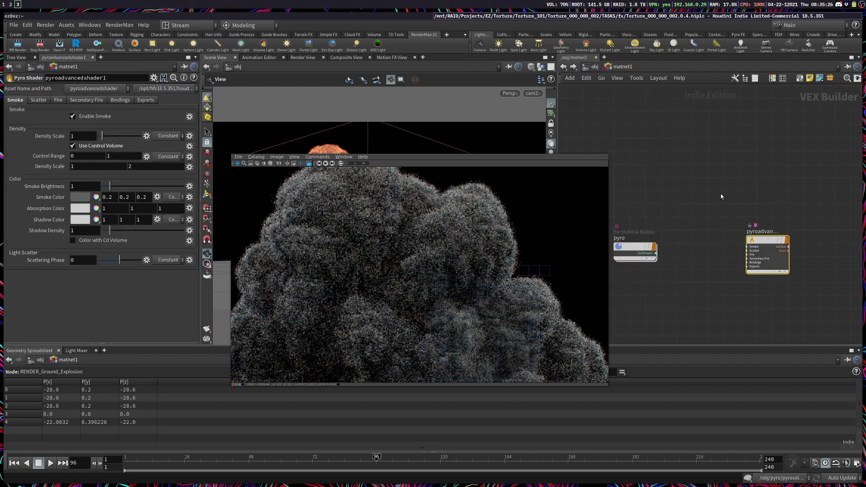
pyautogui.rightClick(756, 239)
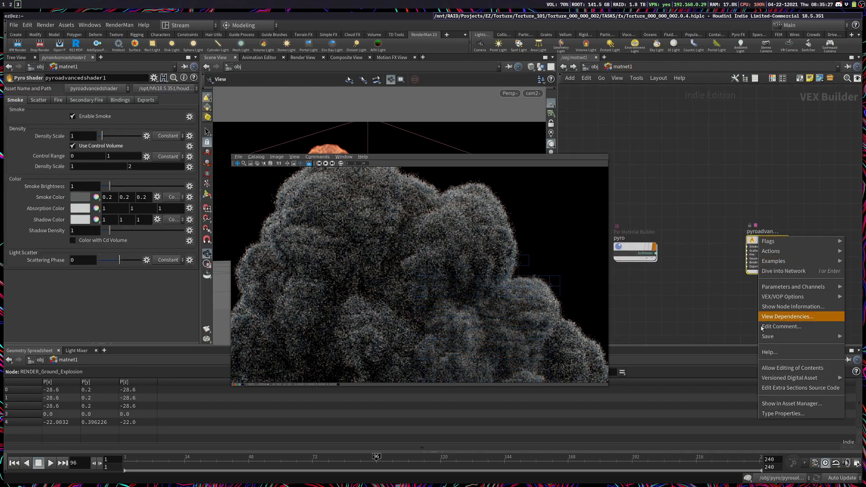
pyautogui.click(784, 368)
pyautogui.doubleClick(754, 239)
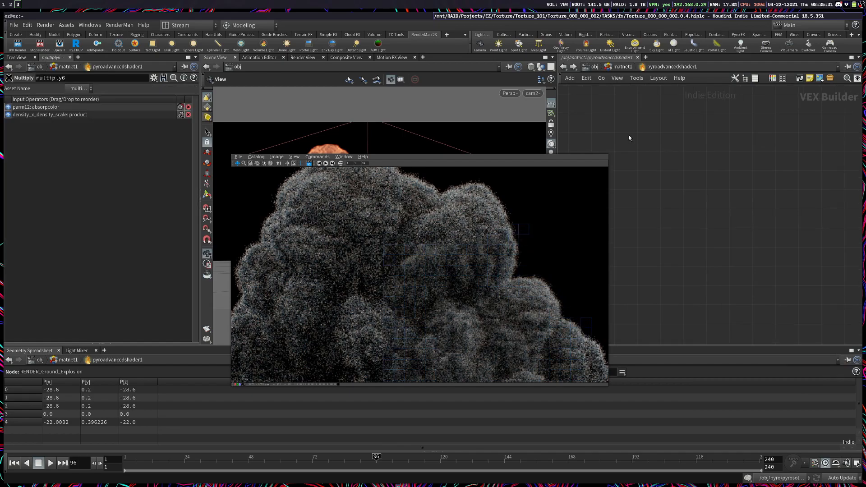
# Step: Trace how the density and absorption color product passes through the shader network into the Smoke Density input of pyroshadercore1
pyautogui.scroll(-3, 672, 262)
pyautogui.moveTo(634, 244); pyautogui.dragTo(810, 233, button='middle')
pyautogui.scroll(3, 716, 242)
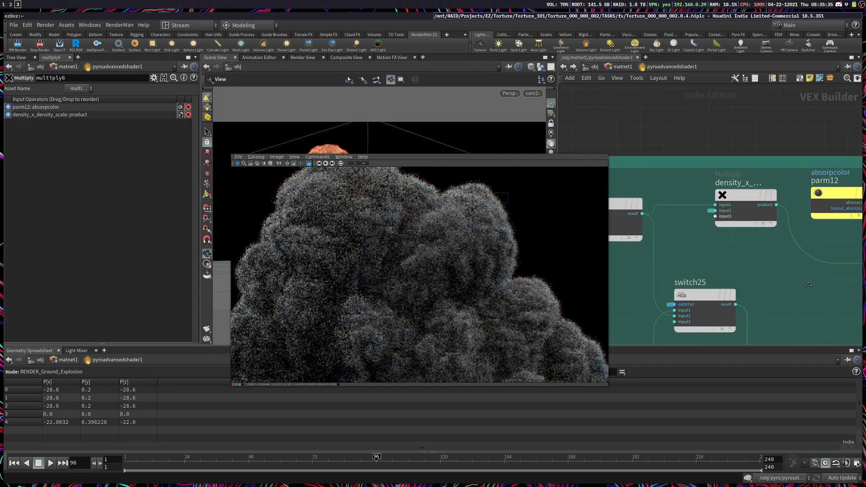
pyautogui.moveTo(758, 275); pyautogui.dragTo(656, 262, button='middle')
pyautogui.moveTo(783, 177); pyautogui.dragTo(645, 118, button='middle')
pyautogui.moveTo(851, 181); pyautogui.dragTo(764, 124, button='middle')
pyautogui.moveTo(585, 154); pyautogui.dragTo(642, 236, button='middle')
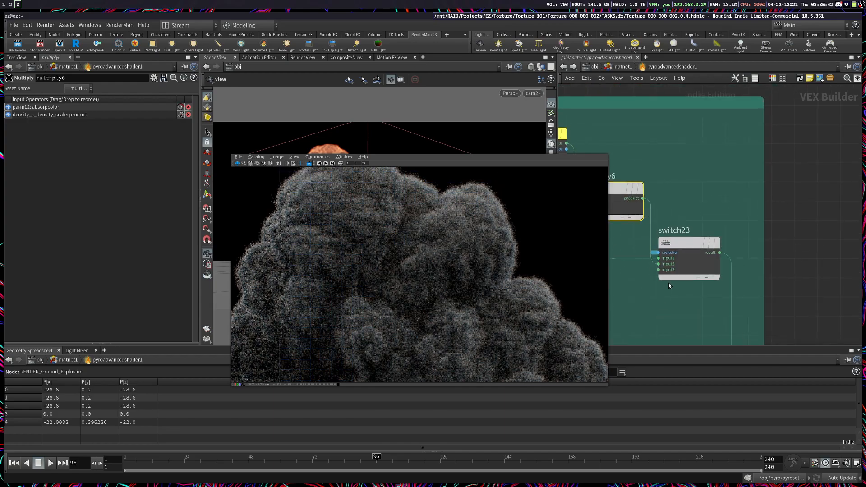
pyautogui.moveTo(712, 286); pyautogui.dragTo(653, 145, button='middle')
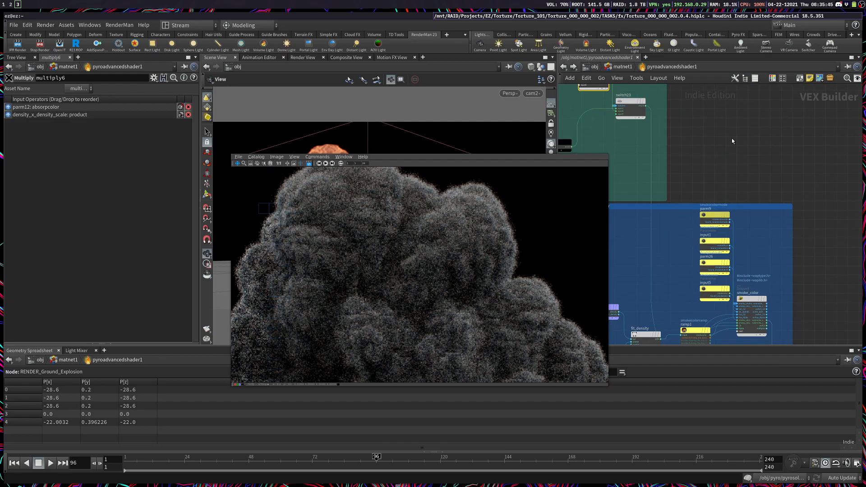
pyautogui.moveTo(804, 296); pyautogui.dragTo(757, 95, button='middle')
pyautogui.scroll(5, 807, 230)
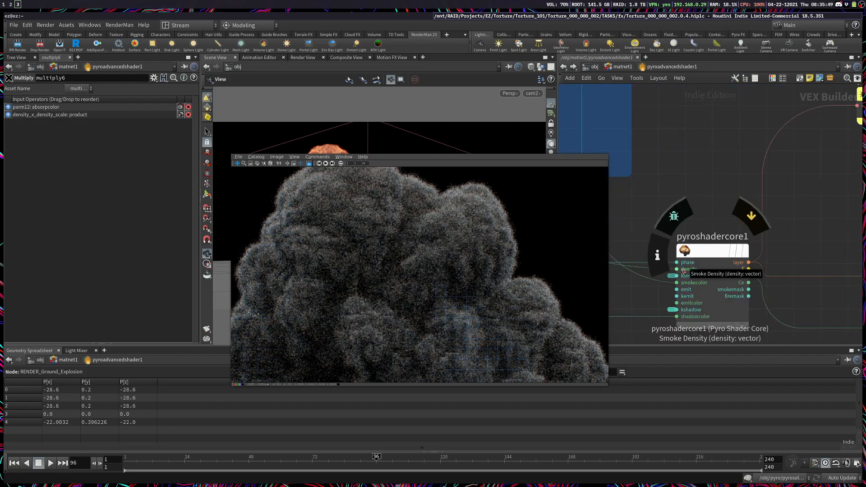
pyautogui.click(689, 247)
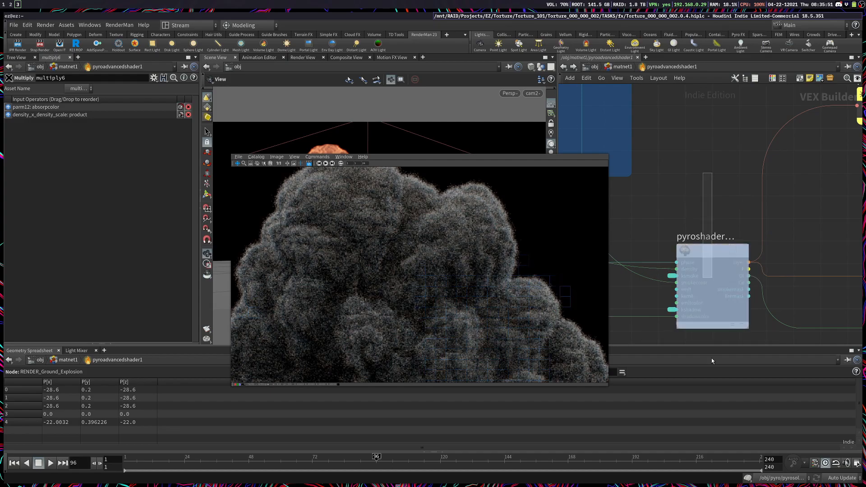
# Step: Return to the pyro material network at pxrvolume1 and view the whole explosion in the render
pyautogui.click(616, 68)
pyautogui.moveTo(662, 214); pyautogui.dragTo(685, 208, button='middle')
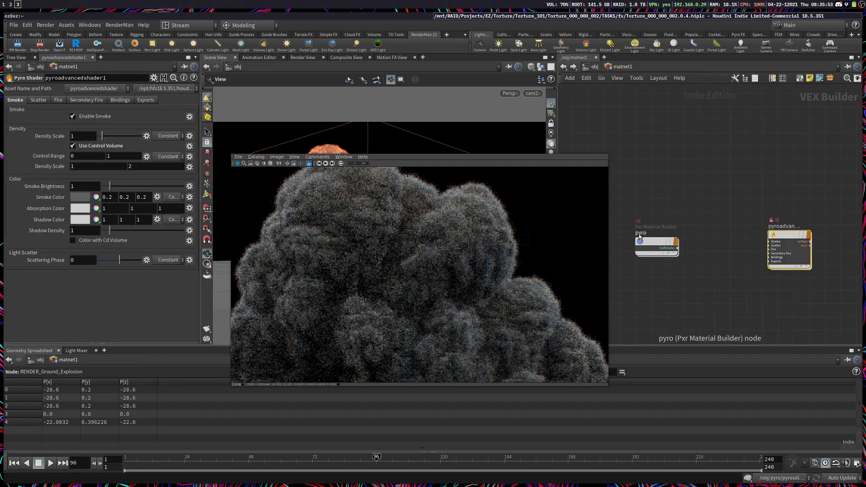
pyautogui.doubleClick(656, 241)
pyautogui.press('f')
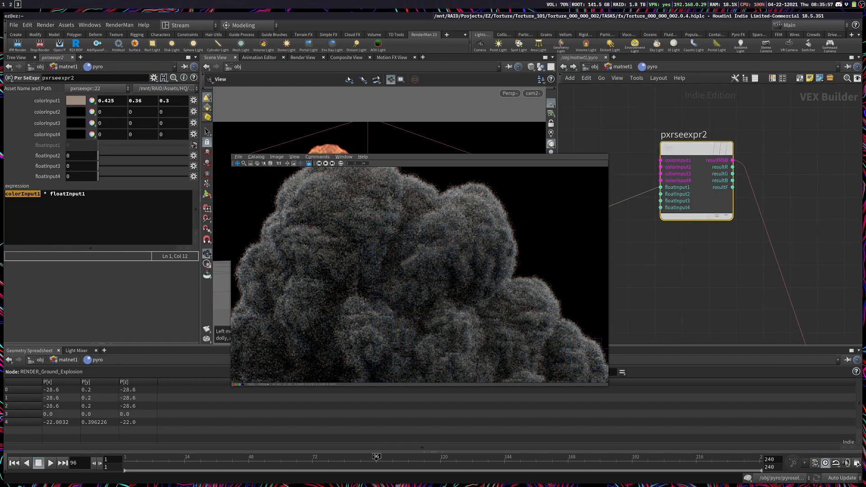
pyautogui.moveTo(793, 303); pyautogui.dragTo(641, 130, button='middle')
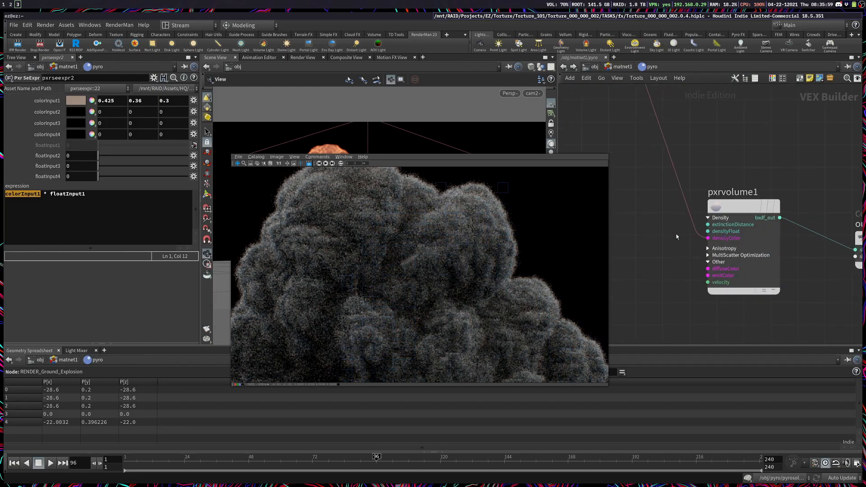
pyautogui.scroll(-3, 435, 325)
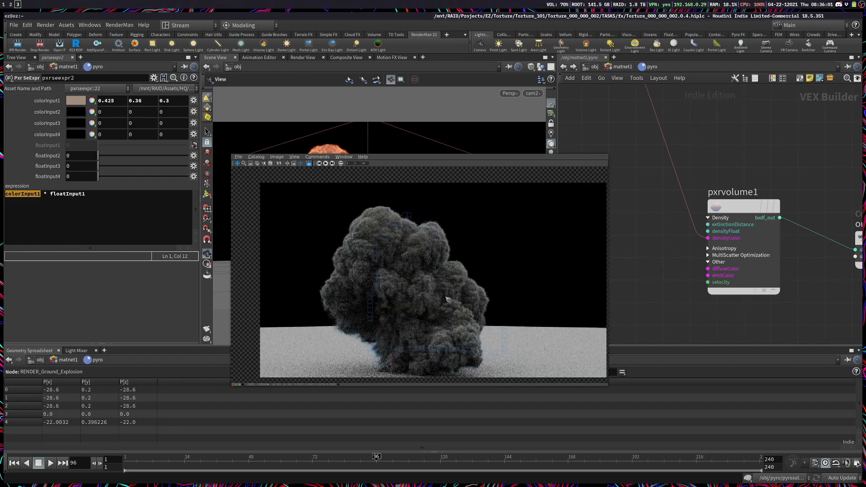
pyautogui.moveTo(447, 300); pyautogui.dragTo(446, 285, button='middle')
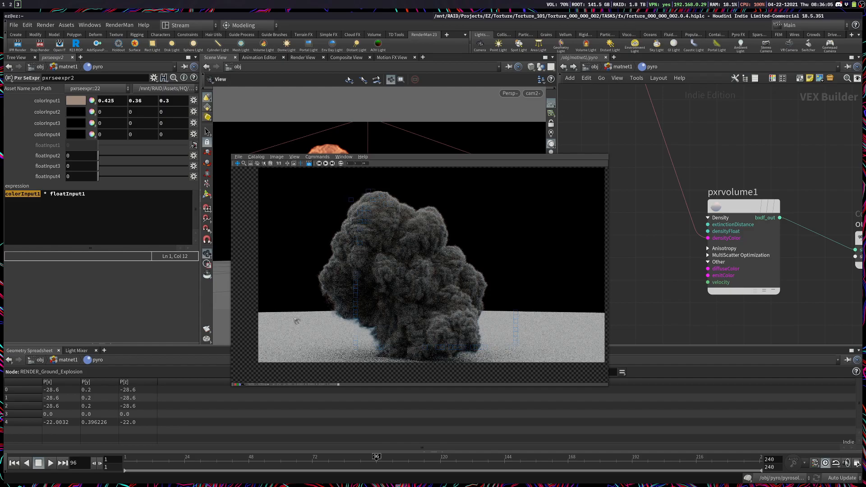
# Step: Move the vel primvar node away from the other primvars to directly beneath pxrvolume1
pyautogui.scroll(-5, 700, 276)
pyautogui.moveTo(630, 280); pyautogui.dragTo(796, 225, button='middle')
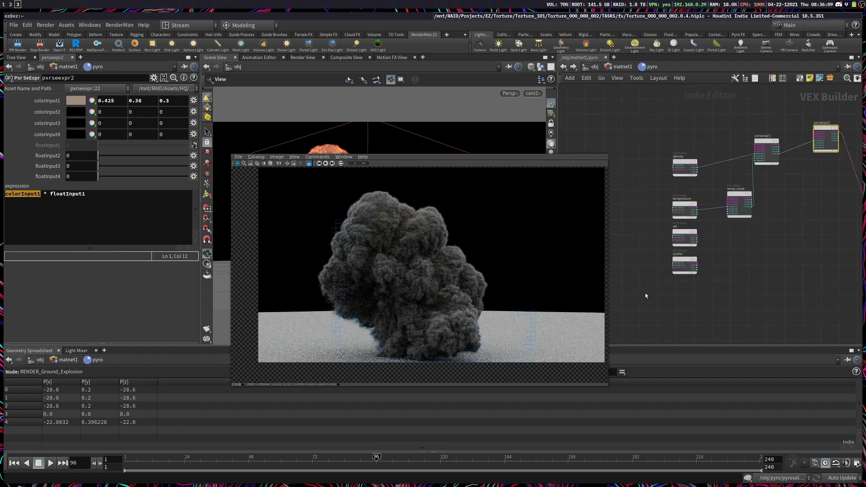
pyautogui.moveTo(637, 296); pyautogui.dragTo(734, 266)
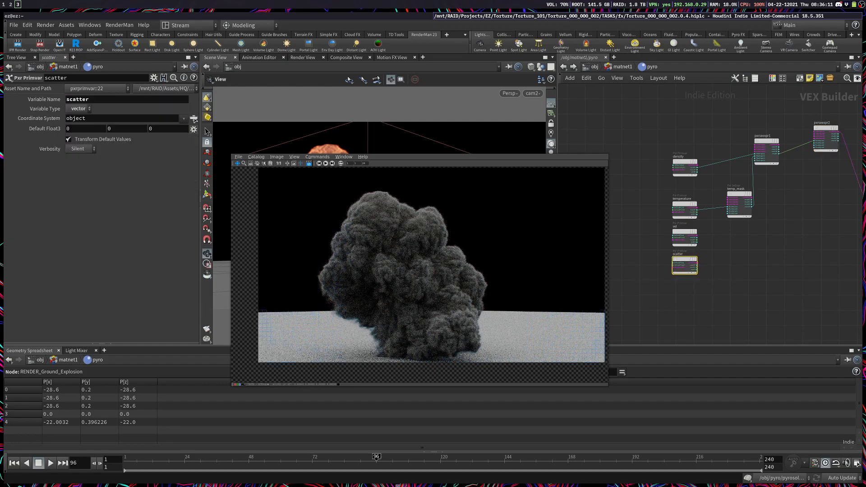
pyautogui.moveTo(784, 289); pyautogui.dragTo(711, 300, button='middle')
pyautogui.scroll(-3, 711, 300)
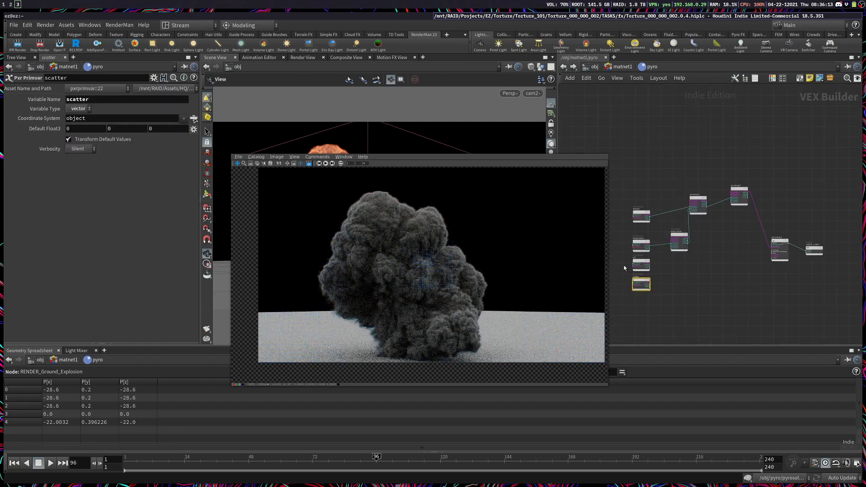
pyautogui.moveTo(636, 264); pyautogui.dragTo(740, 289)
pyautogui.moveTo(790, 301); pyautogui.dragTo(780, 270)
pyautogui.scroll(5, 670, 296)
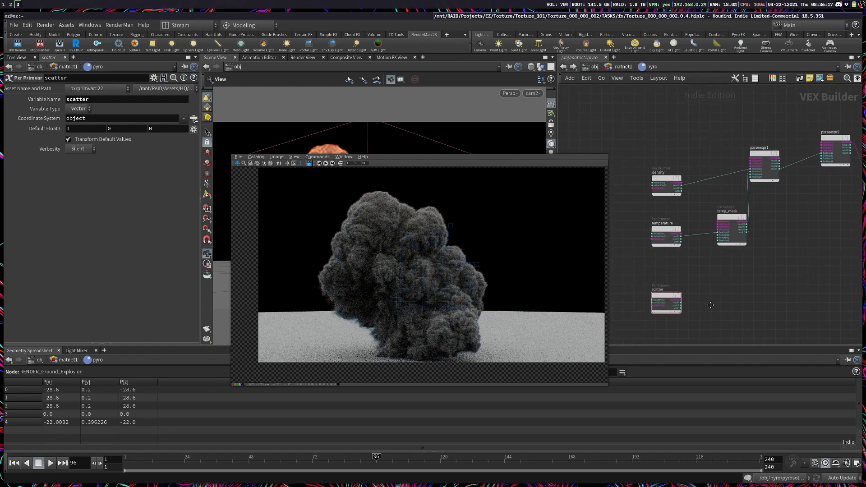
# Step: Add a Pxr SeExpr node beside the scatter primvar in the pyro network
pyautogui.moveTo(699, 248); pyautogui.dragTo(726, 220, button='middle')
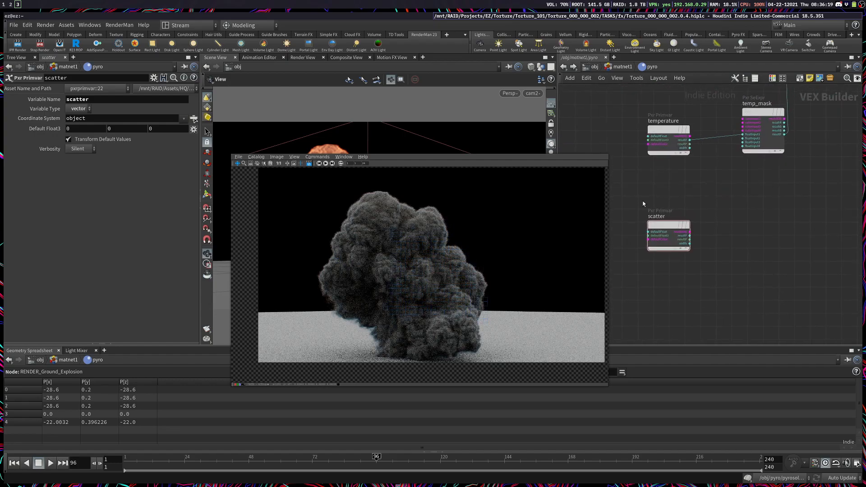
pyautogui.moveTo(663, 222); pyautogui.dragTo(663, 223)
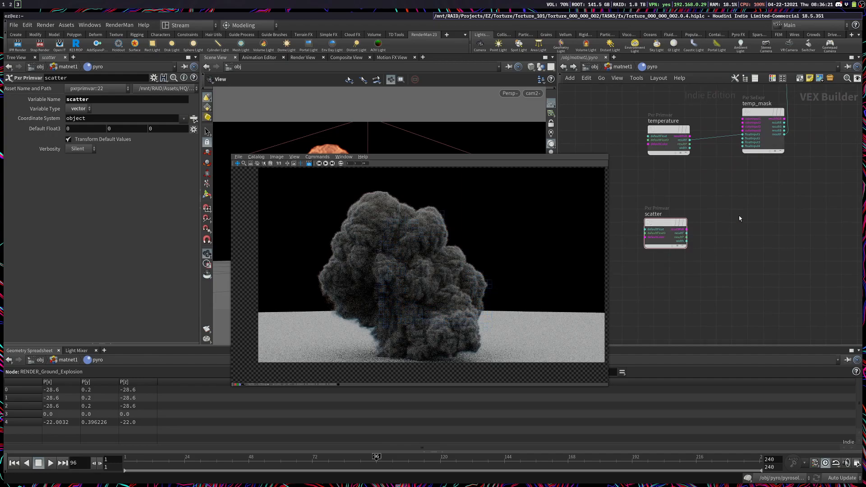
pyautogui.press('Tab')
pyautogui.write('pxr see')
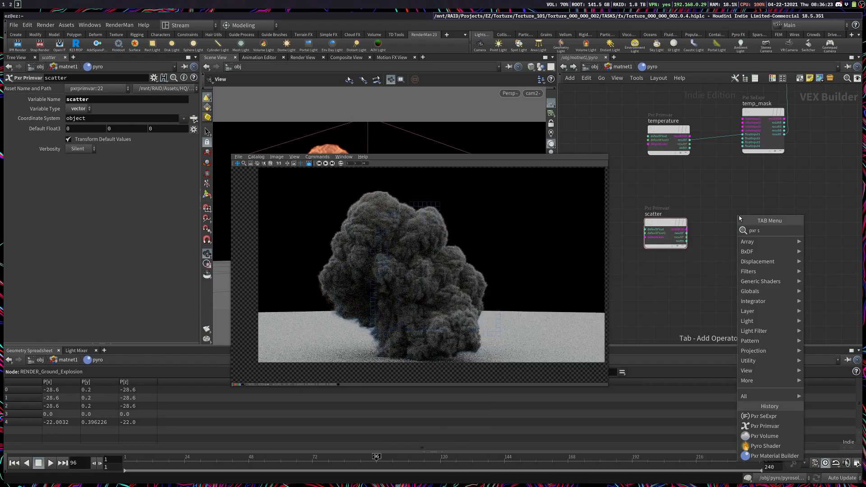
pyautogui.press('Return')
pyautogui.click(739, 218)
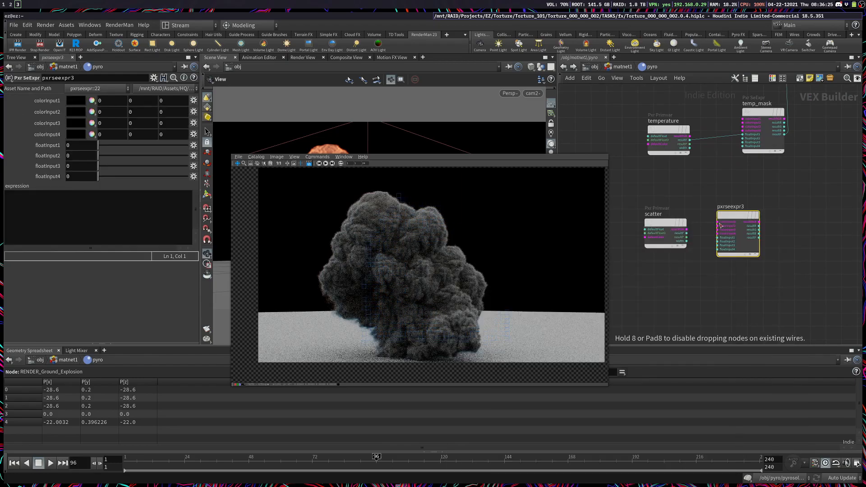
# Step: Look up the Scatter intensity Scale of the Pyro Shader node in matnet1
pyautogui.click(622, 67)
pyautogui.click(39, 99)
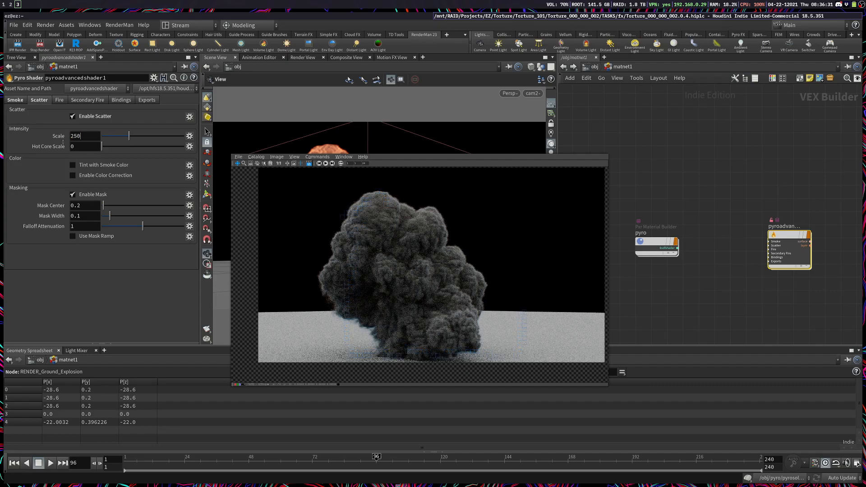
pyautogui.press('Return')
# Step: Back in the pyro network, rename the new SeExpr node as emission_mult
pyautogui.doubleClick(648, 242)
pyautogui.doubleClick(731, 207)
pyautogui.write('emission_mult')
pyautogui.press('Return')
# Step: Undo the mistaken node connection and connect resultRGB of scatter to colorInput1 of emission_mult
pyautogui.scroll(3, 733, 209)
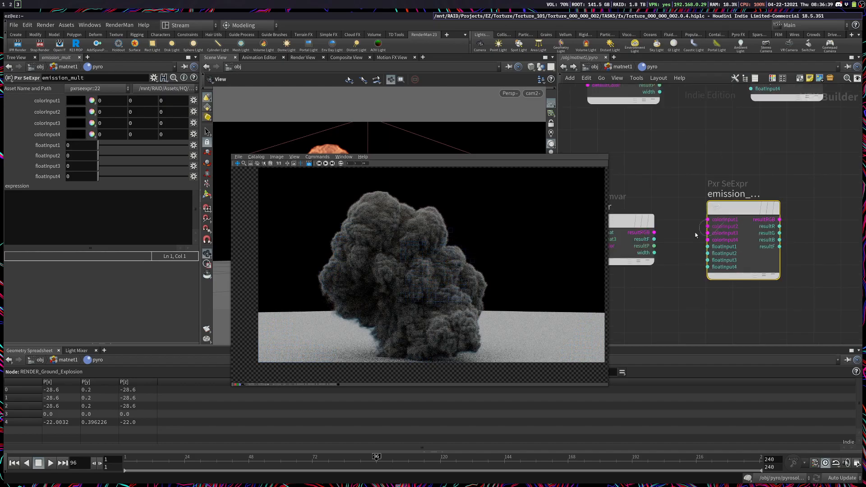
pyautogui.hotkey('ctrl', 'z')
pyautogui.click(654, 233)
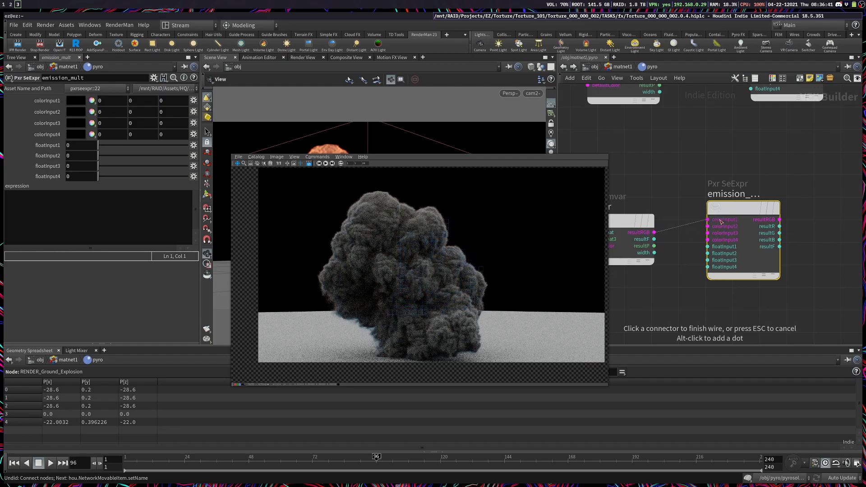
pyautogui.click(707, 219)
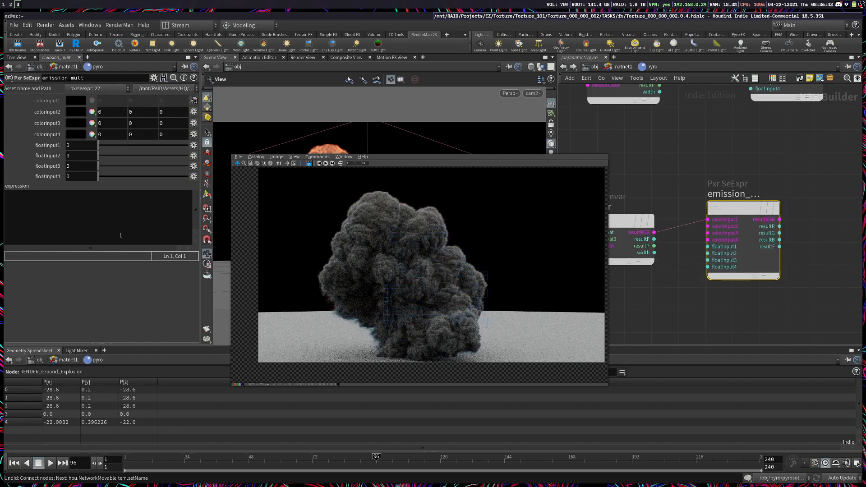
# Step: Enter the expression colorInput1 * floatInput1 in emission_mult and set floatInput1 to 250
pyautogui.click(89, 206)
pyautogui.write('colorInpt')
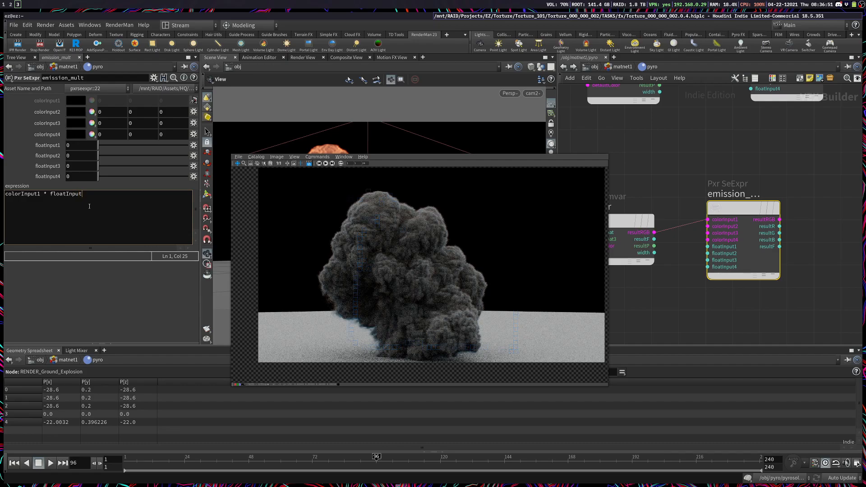
pyautogui.click(148, 256)
pyautogui.click(78, 145)
pyautogui.write('2')
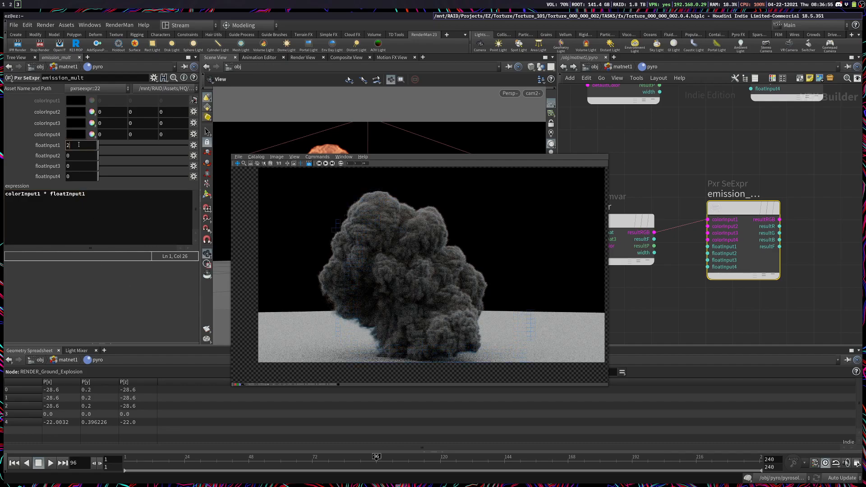
pyautogui.write('50')
pyautogui.press('Return')
# Step: Set floatInput2, floatInput3 and floatInput4 of emission_mult to -1 and save the scene
pyautogui.click(83, 157)
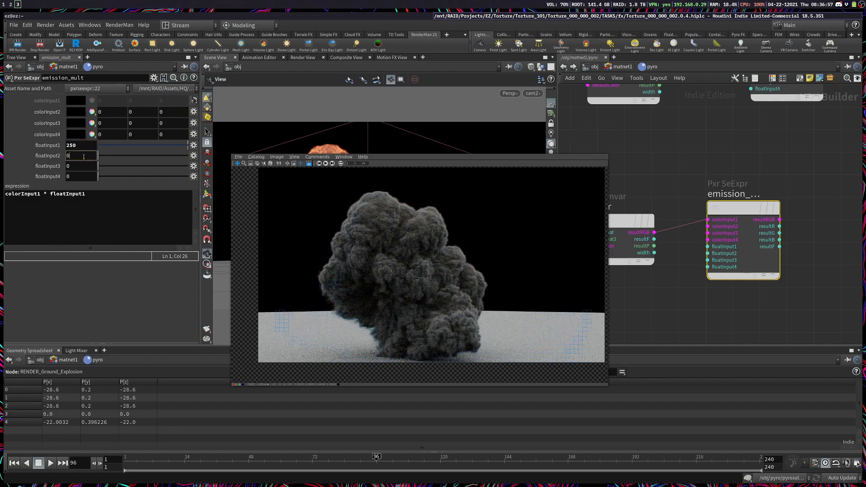
pyautogui.write('-1')
pyautogui.press('Tab')
pyautogui.write('-1')
pyautogui.press('Tab')
pyautogui.write('-1')
pyautogui.press('Return')
pyautogui.click(700, 309)
pyautogui.hotkey('ctrl', 's')
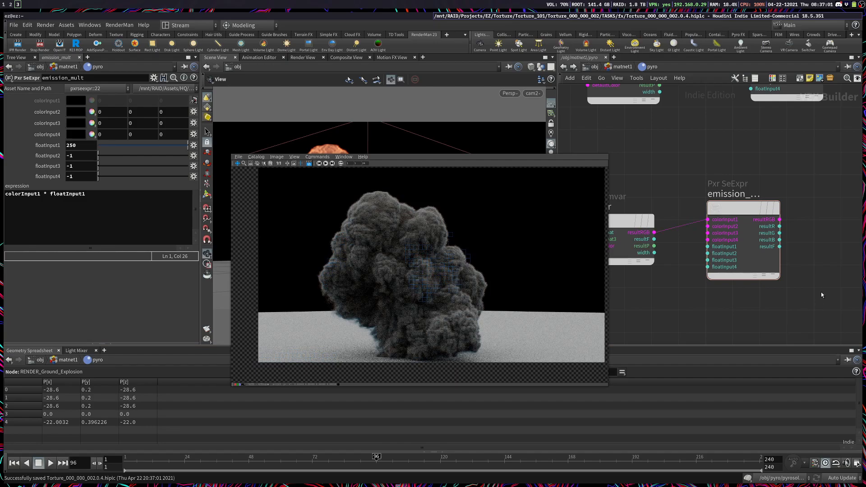
# Step: Connect resultRGB of emission_mult to the emitColor input of pxrvolume1
pyautogui.moveTo(800, 235); pyautogui.dragTo(647, 265, button='middle')
pyautogui.moveTo(806, 278); pyautogui.dragTo(667, 269, button='middle')
pyautogui.moveTo(767, 258); pyautogui.dragTo(737, 311, button='middle')
pyautogui.scroll(3, 731, 278)
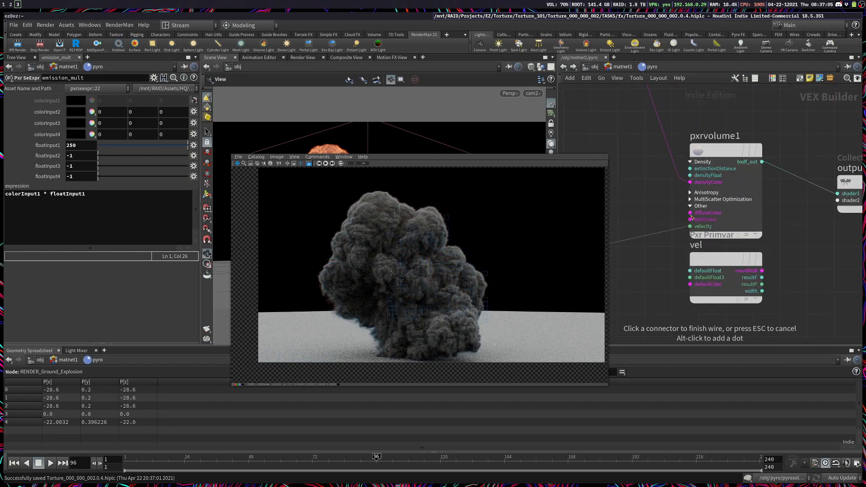
pyautogui.click(690, 219)
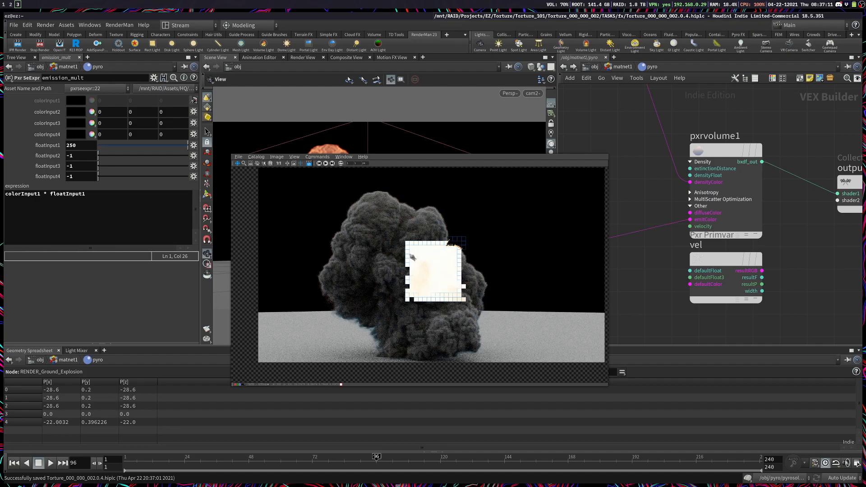
# Step: Lower the emission strength by setting floatInput1 of emission_mult to 100
pyautogui.moveTo(695, 313); pyautogui.dragTo(832, 280, button='middle')
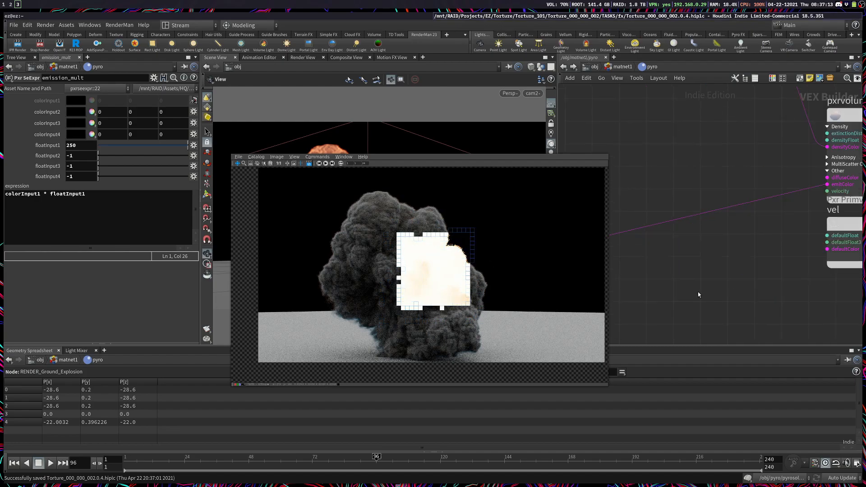
pyautogui.moveTo(690, 291); pyautogui.dragTo(783, 267, button='middle')
pyautogui.moveTo(618, 274); pyautogui.dragTo(722, 258, button='middle')
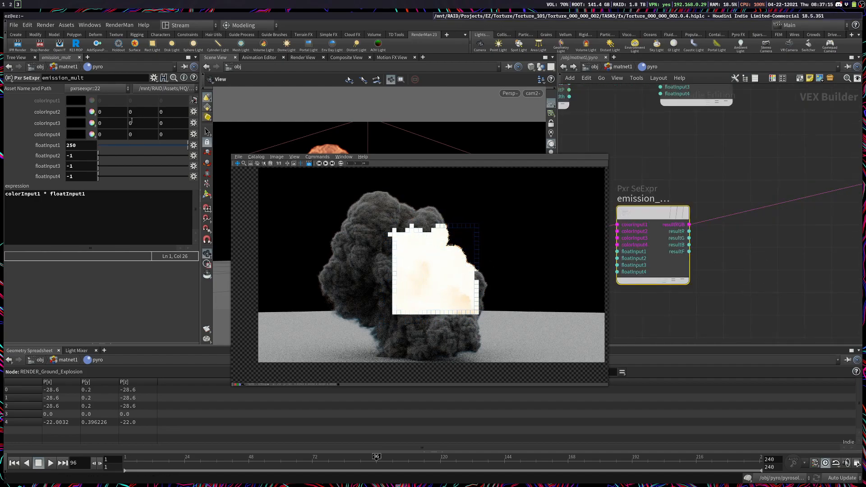
pyautogui.click(87, 144)
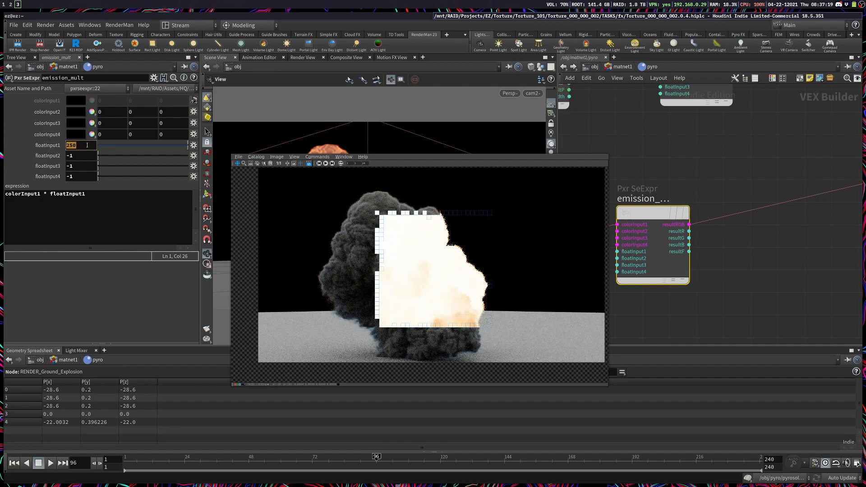
pyautogui.write('100')
pyautogui.press('Return')
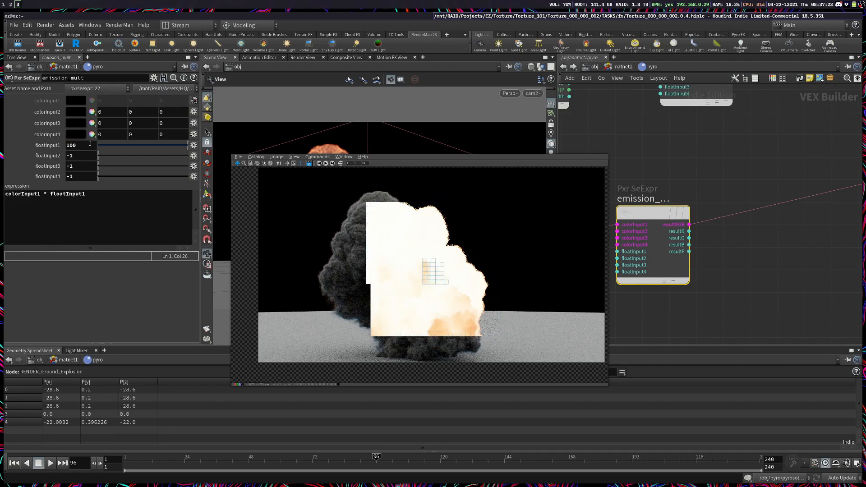
# Step: Set floatInput3, the density multiplier of pxrseexpr1, to 4 and save the scene
pyautogui.moveTo(670, 160); pyautogui.dragTo(667, 342, button='middle')
pyautogui.moveTo(675, 190); pyautogui.dragTo(675, 258, button='middle')
pyautogui.moveTo(802, 242); pyautogui.dragTo(773, 102)
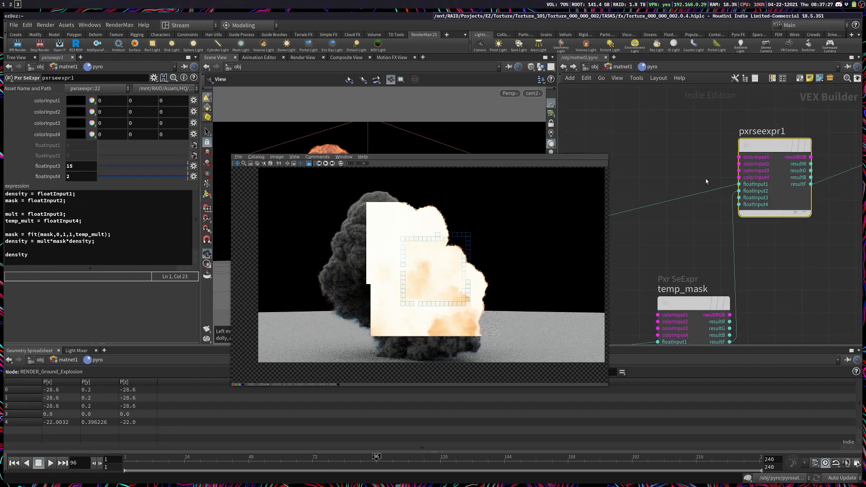
pyautogui.doubleClick(70, 166)
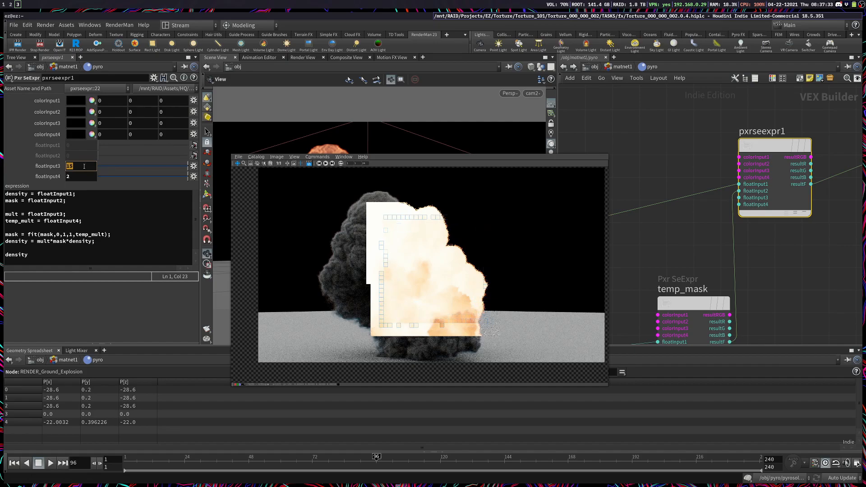
pyautogui.write('4')
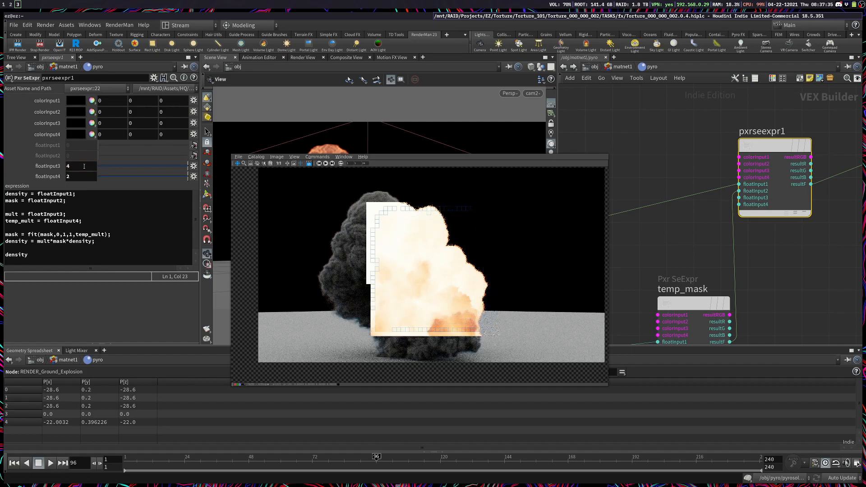
pyautogui.hotkey('ctrl', 's')
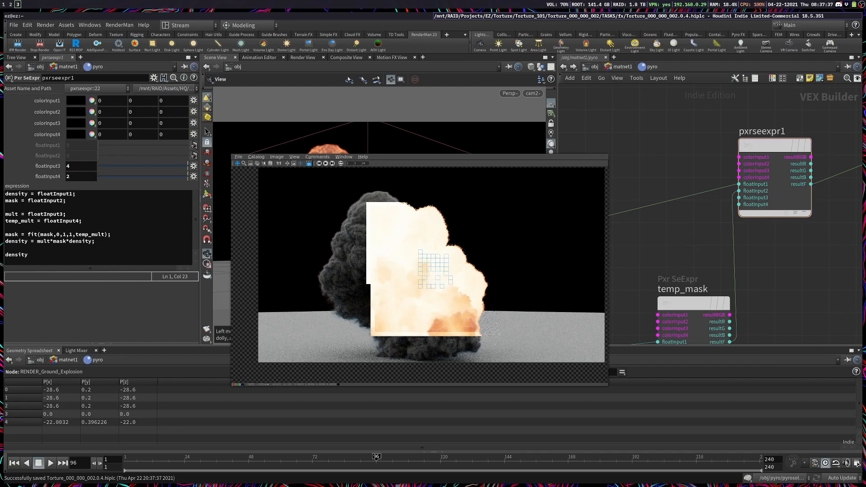
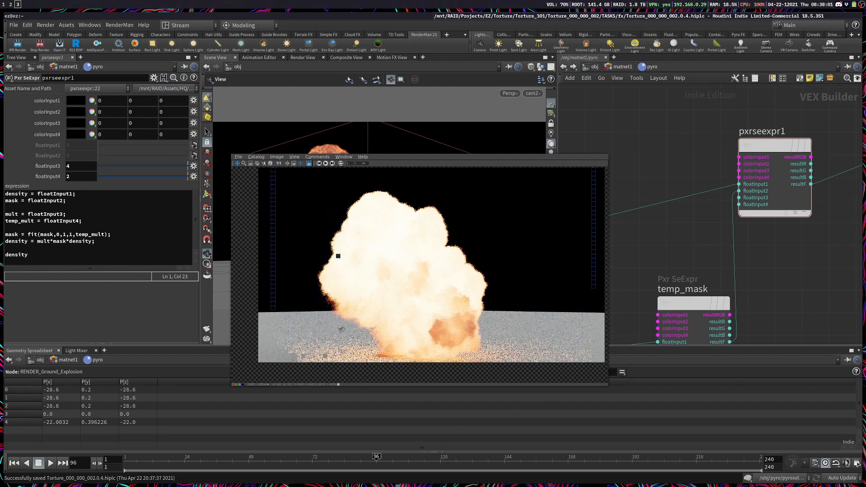
# Step: Examine the current explosion render and the Emission Masking section of the Pyro Shader documentation
pyautogui.moveTo(484, 326)
pyautogui.mouseDown(button='middle')
pyautogui.moveTo(493, 278)
pyautogui.moveTo(478, 320)
pyautogui.mouseUp(button='middle')
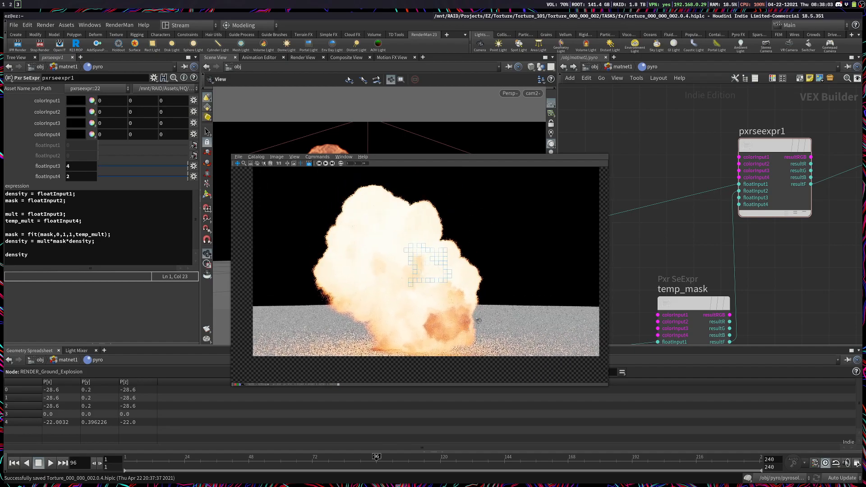
pyautogui.moveTo(383, 268)
pyautogui.mouseDown(button='middle')
pyautogui.moveTo(389, 288)
pyautogui.moveTo(378, 276)
pyautogui.moveTo(382, 284)
pyautogui.mouseUp(button='middle')
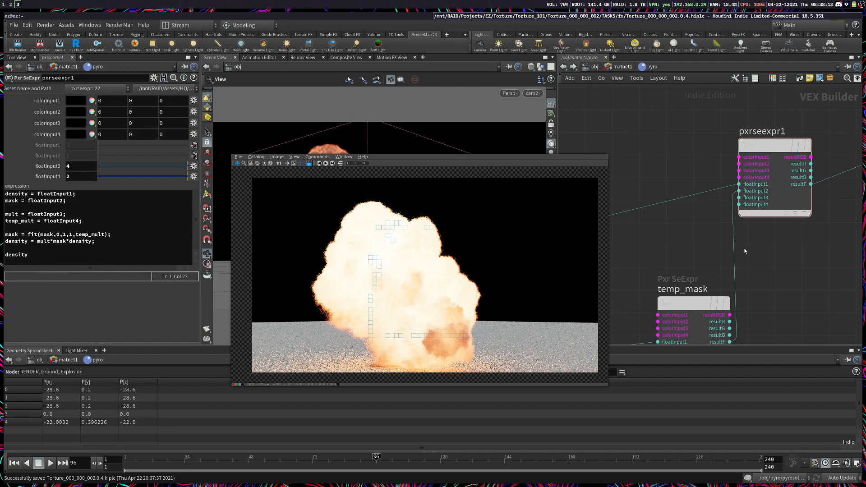
pyautogui.scroll(-4, 703, 288)
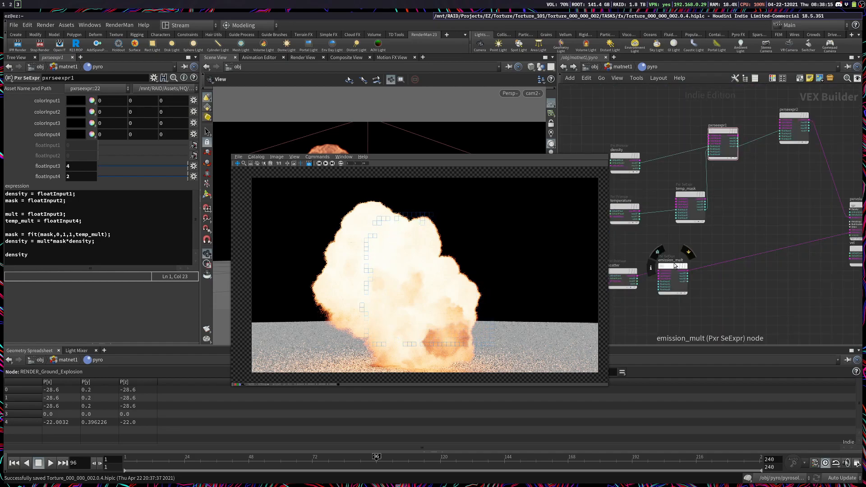
pyautogui.press('super+2')
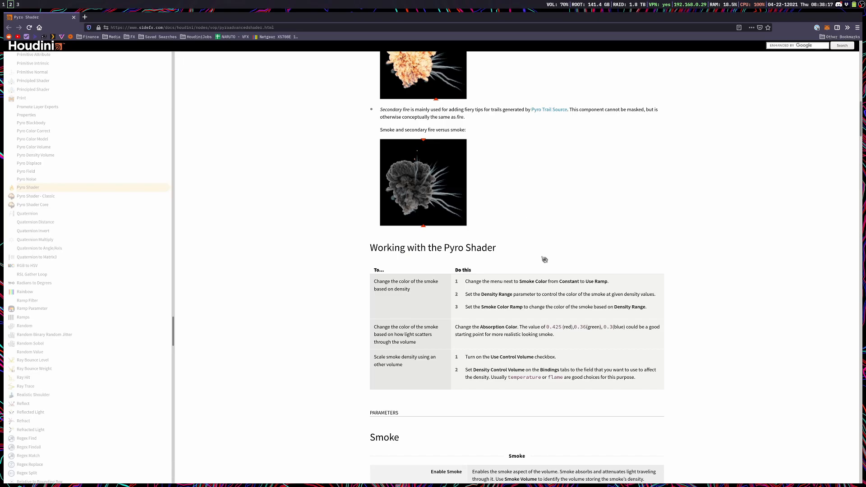
pyautogui.scroll(10, 544, 259)
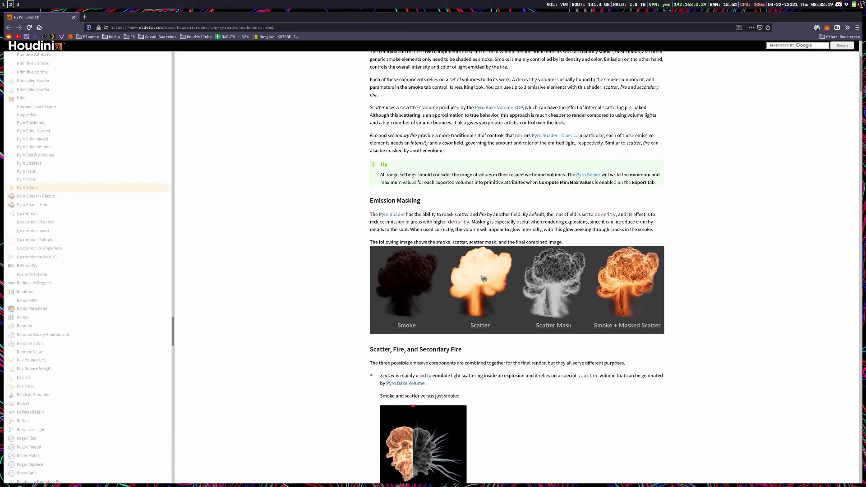
pyautogui.press('super+3')
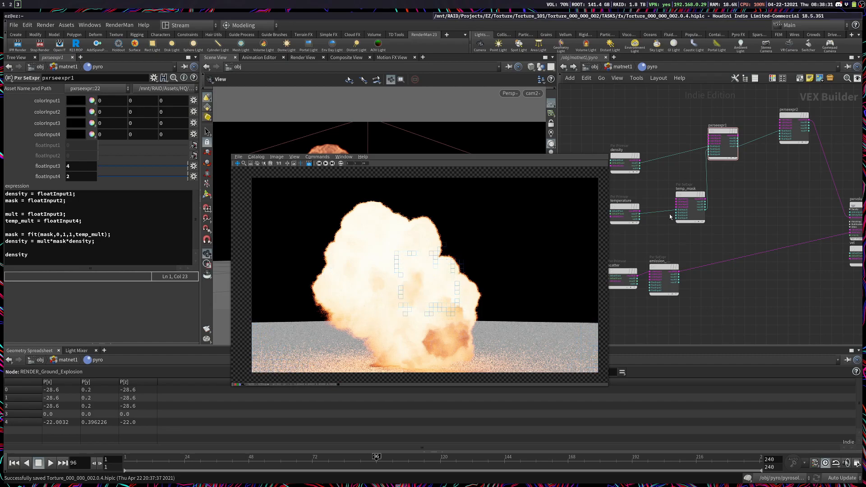
# Step: Review the temp_mask expression, add a new PxrSeExpr node near emission_mult and name it scatter_mask
pyautogui.click(690, 205)
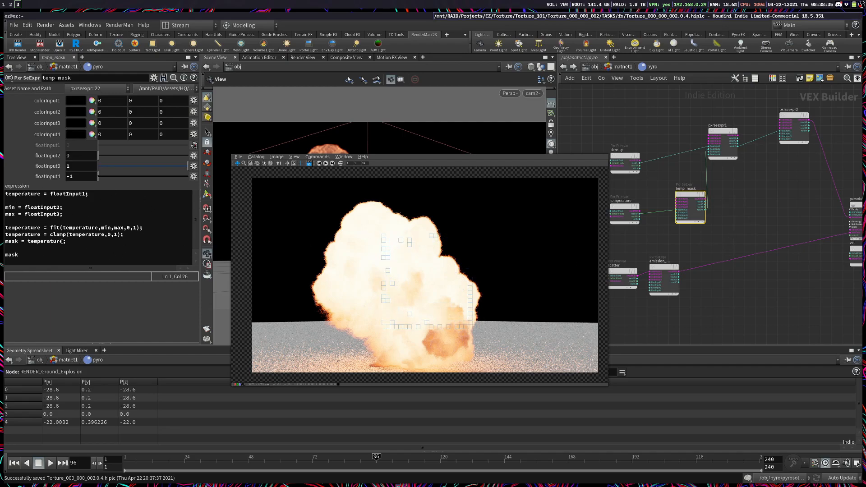
pyautogui.moveTo(73, 234); pyautogui.dragTo(57, 228)
pyautogui.click(712, 253)
pyautogui.press('Tab')
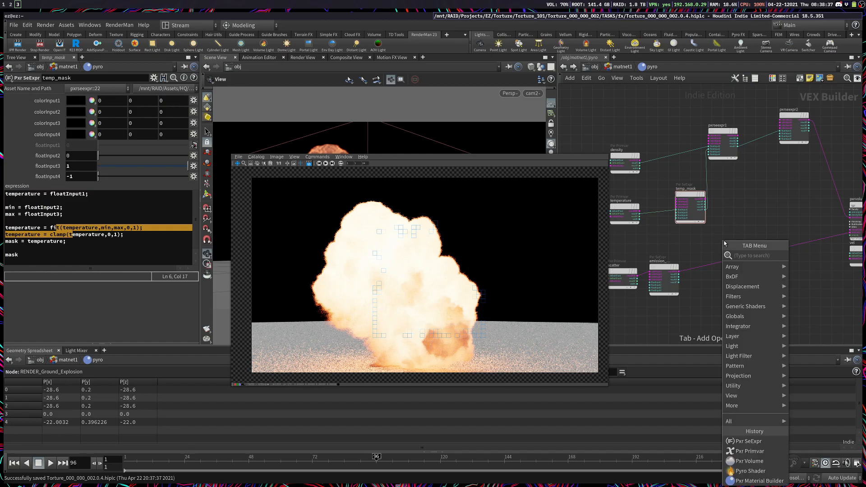
pyautogui.write('see')
pyautogui.press('Return')
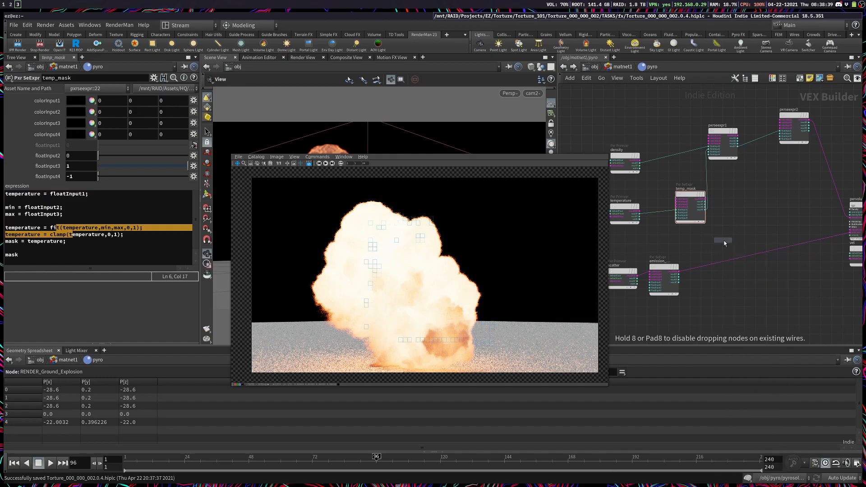
pyautogui.click(724, 241)
pyautogui.scroll(3, 723, 241)
pyautogui.doubleClick(718, 229)
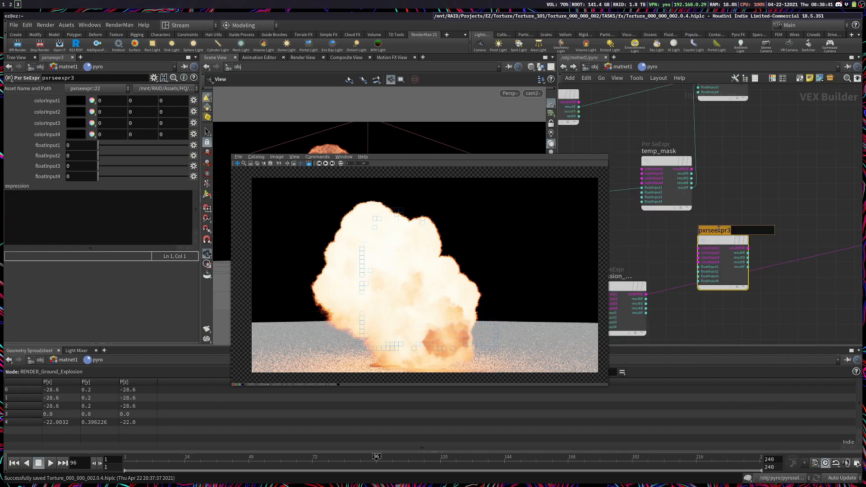
pyautogui.write('scatter_mask')
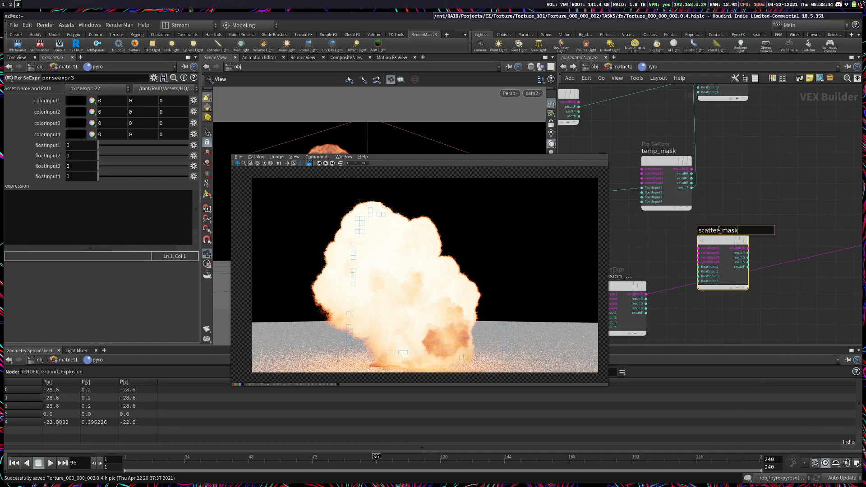
pyautogui.press('Return')
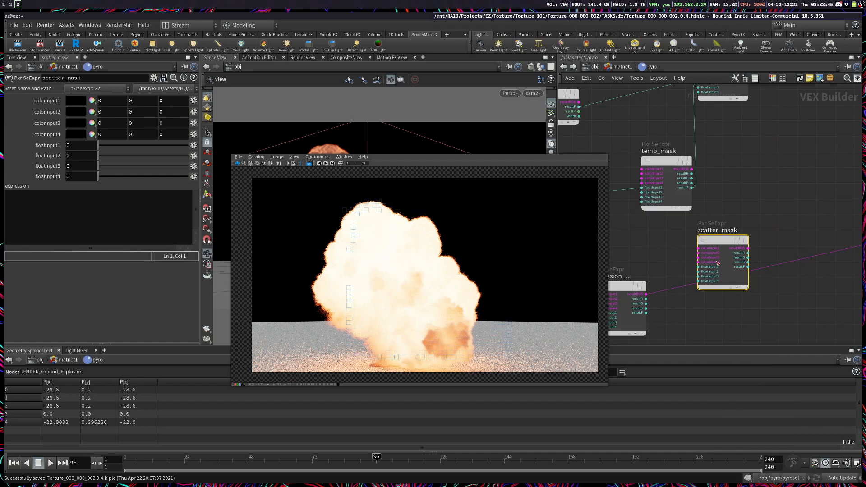
# Step: Connect resultF of pxrseexpr1 to floatInput1 of scatter_mask
pyautogui.click(699, 267)
pyautogui.moveTo(663, 247); pyautogui.dragTo(780, 302, button='middle')
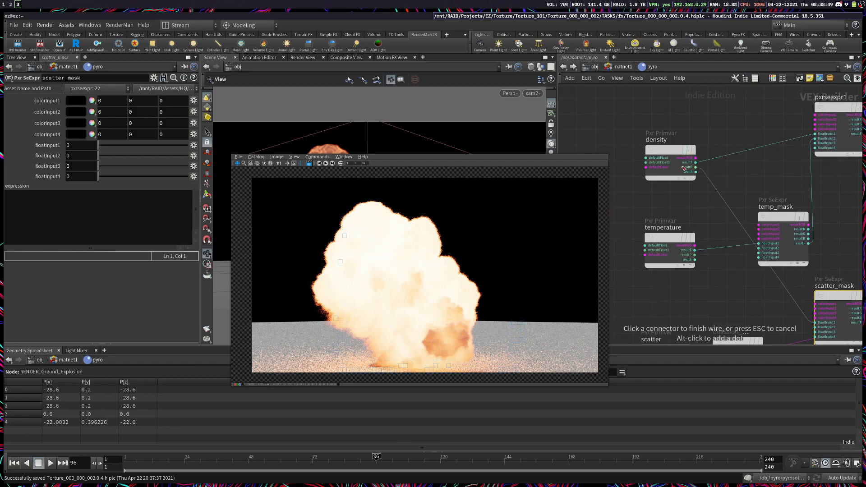
pyautogui.moveTo(832, 183); pyautogui.dragTo(673, 226, button='middle')
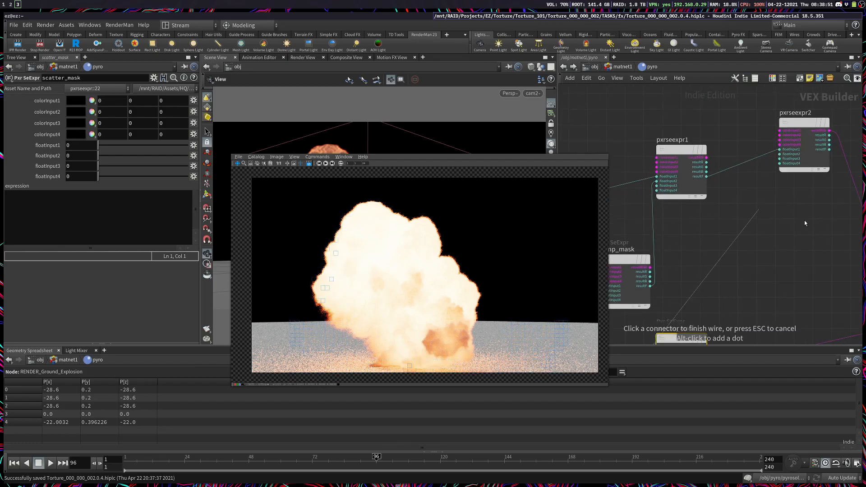
pyautogui.moveTo(740, 234); pyautogui.dragTo(779, 156, button='middle')
pyautogui.click(715, 207)
pyautogui.moveTo(745, 254); pyautogui.dragTo(814, 179)
# Step: Inspect the Pyro Shader's scatter mask volume binding and its smoke density settings
pyautogui.click(625, 68)
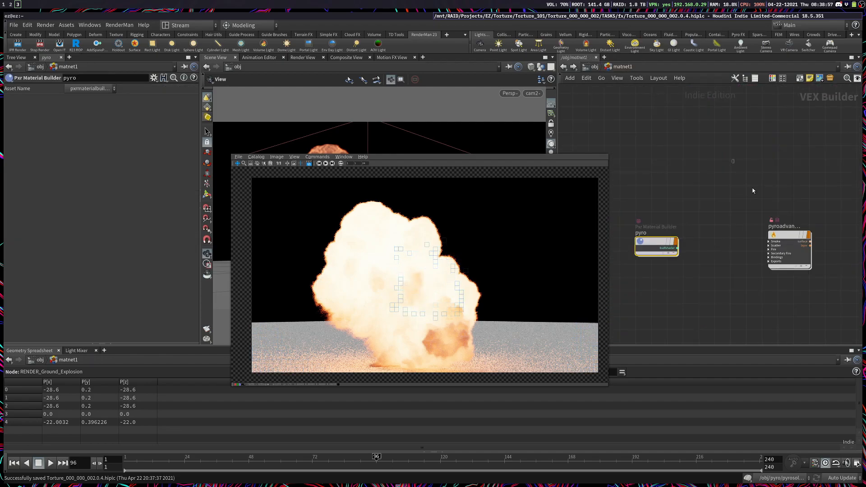
pyautogui.click(78, 100)
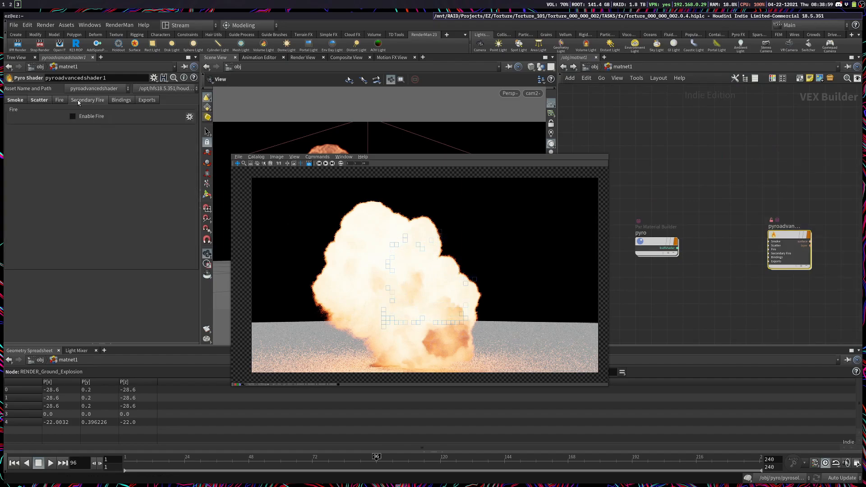
pyautogui.click(114, 100)
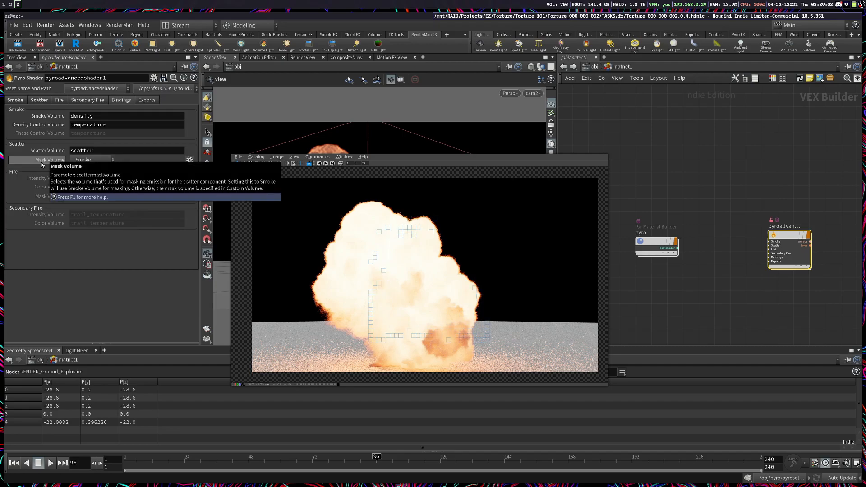
pyautogui.click(85, 161)
pyautogui.click(86, 162)
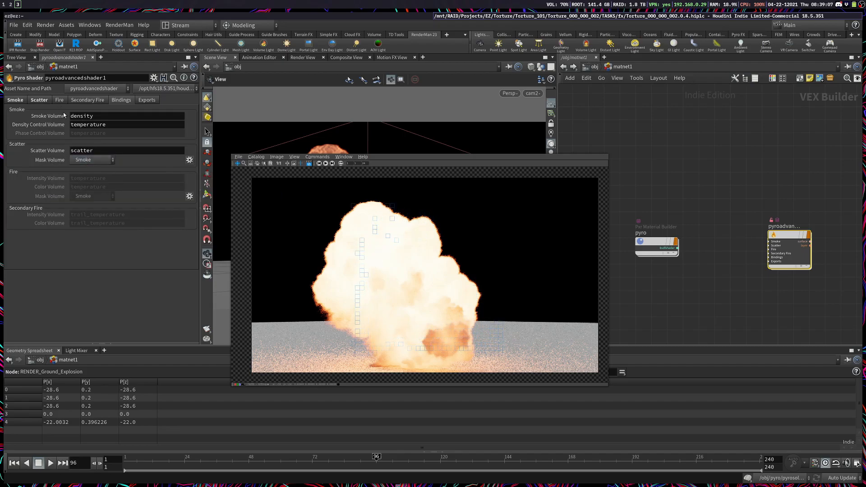
pyautogui.click(96, 120)
pyautogui.click(112, 203)
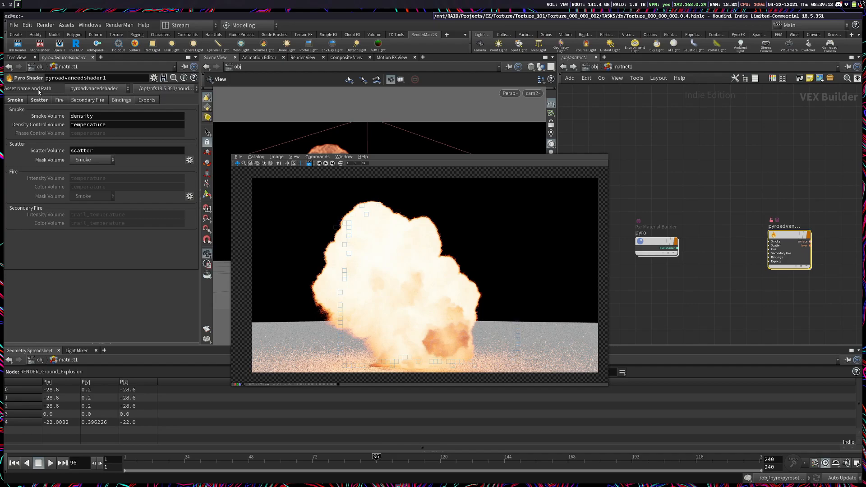
pyautogui.click(27, 101)
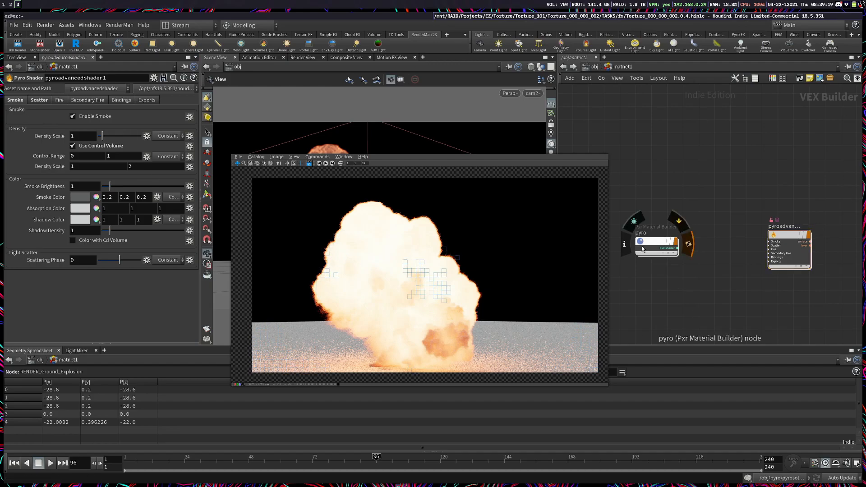
# Step: Return to the pyro material network and examine the wiring between pxrseexpr1 and scatter_mask
pyautogui.doubleClick(656, 243)
pyautogui.moveTo(713, 236); pyautogui.dragTo(648, 284, button='middle')
pyautogui.scroll(-3, 776, 282)
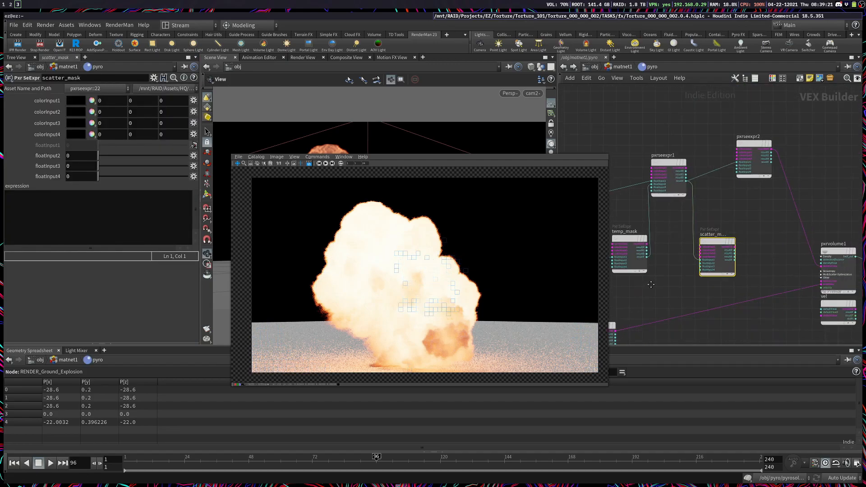
pyautogui.moveTo(752, 198); pyautogui.dragTo(700, 271)
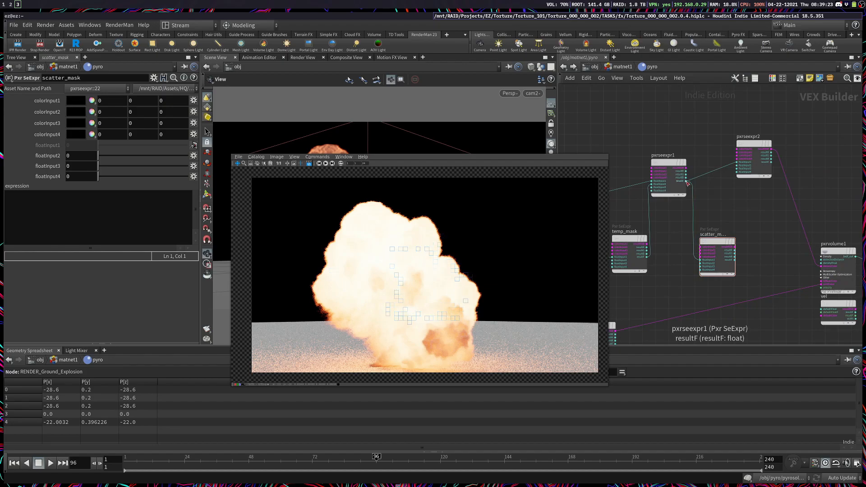
pyautogui.moveTo(718, 241); pyautogui.dragTo(794, 236, button='middle')
pyautogui.moveTo(750, 300); pyautogui.dragTo(690, 281, button='middle')
pyautogui.moveTo(767, 181); pyautogui.dragTo(700, 278)
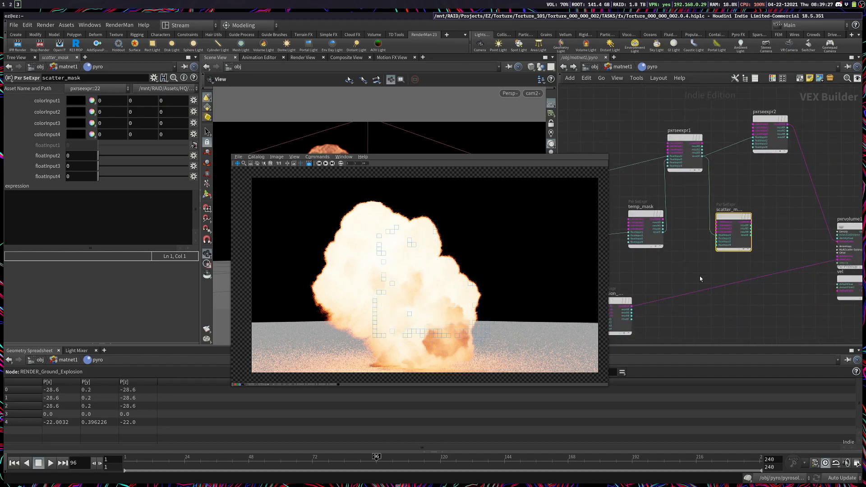
# Step: Find the get_mask_min_max snippet inside the Pyro Shader network and widen its parameter pane to read the mask code and fit call
pyautogui.click(620, 69)
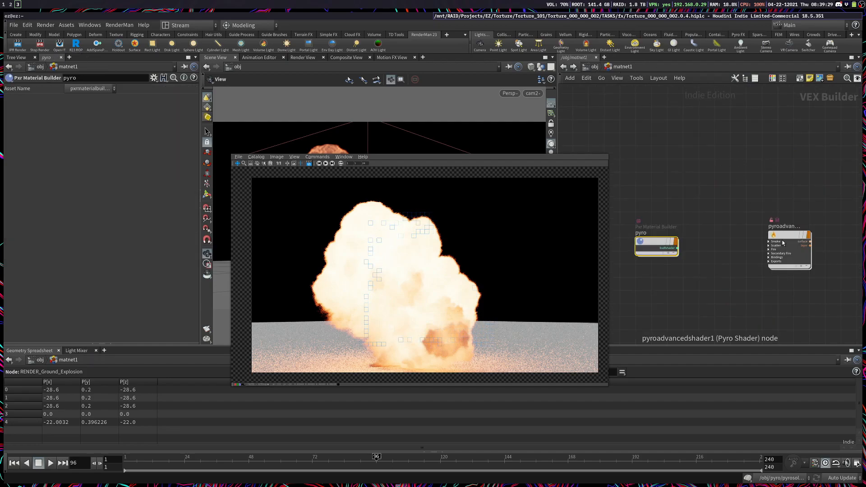
pyautogui.doubleClick(783, 240)
pyautogui.scroll(-10, 687, 301)
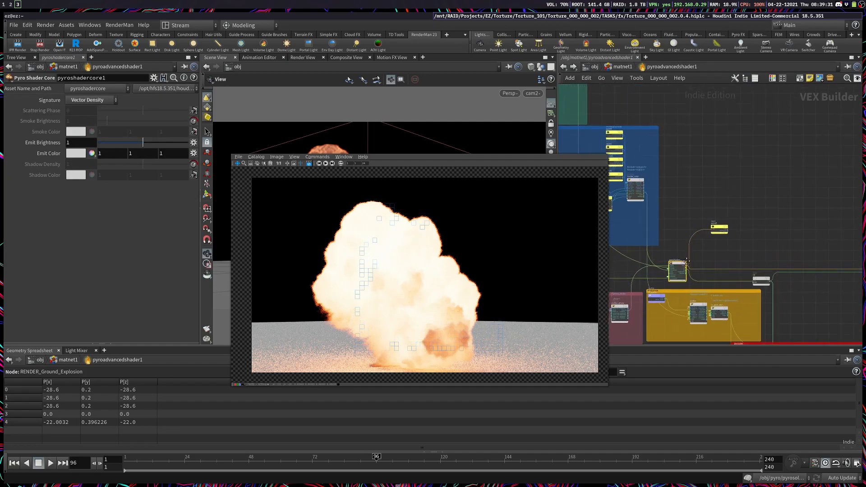
pyautogui.scroll(6, 802, 264)
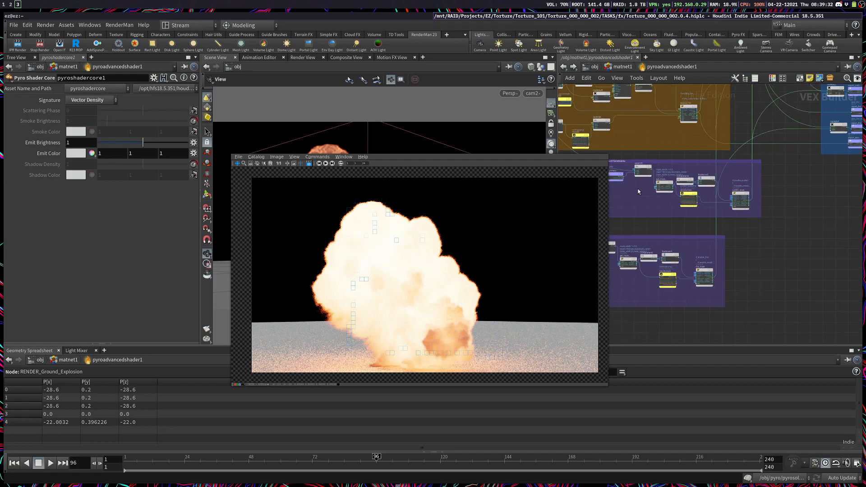
pyautogui.click(702, 232)
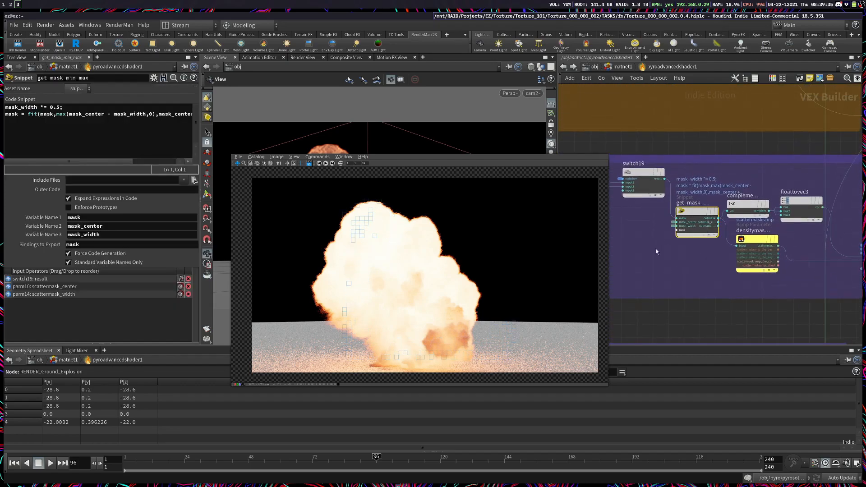
pyautogui.moveTo(200, 131); pyautogui.dragTo(385, 152)
pyautogui.moveTo(283, 116); pyautogui.dragTo(6, 105)
pyautogui.hotkey('ctrl', 'c')
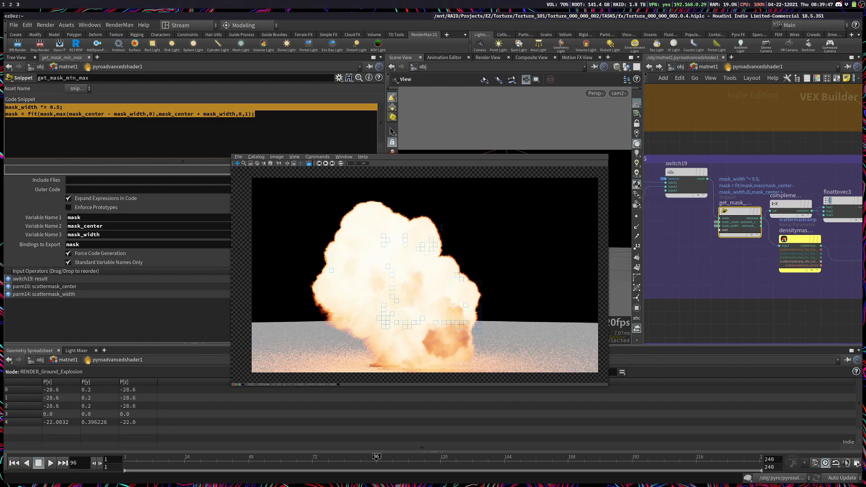
pyautogui.click(32, 115)
pyautogui.moveTo(40, 115); pyautogui.dragTo(28, 114)
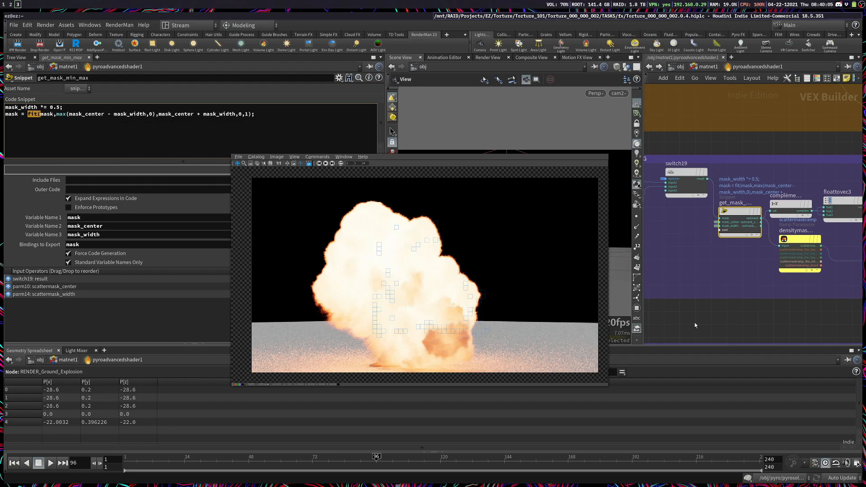
# Step: Search the available nodes for "fit" to compare Fit Range with Fit Range Unclamped, without adding either
pyautogui.scroll(-3, 739, 253)
pyautogui.press('Tab')
pyautogui.write('efit')
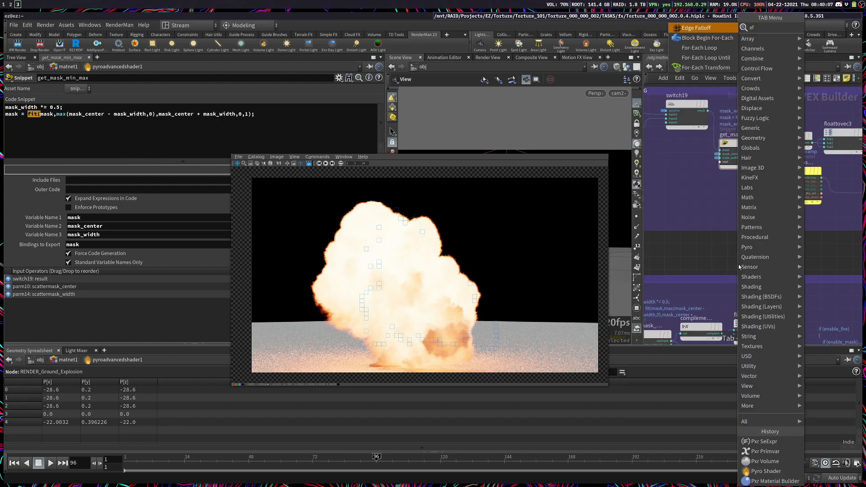
pyautogui.press('BackSpace')
pyautogui.press('BackSpace')
pyautogui.press('BackSpace')
pyautogui.press('BackSpace')
pyautogui.write('fit')
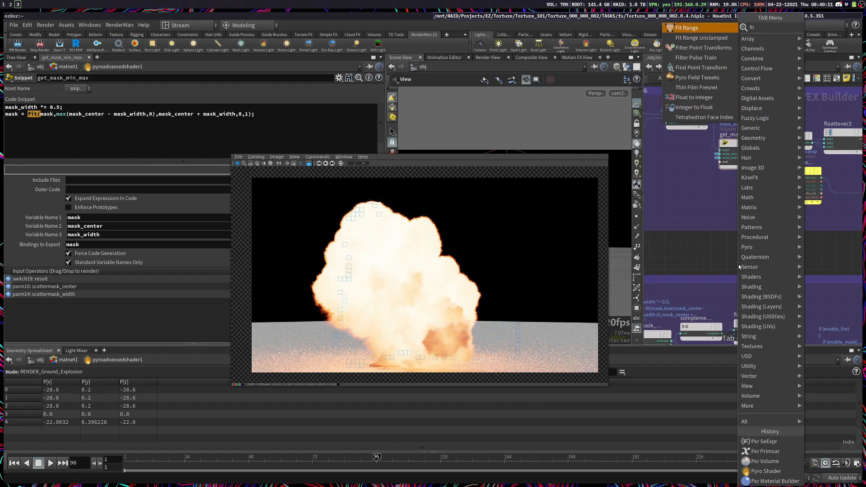
pyautogui.press('Down')
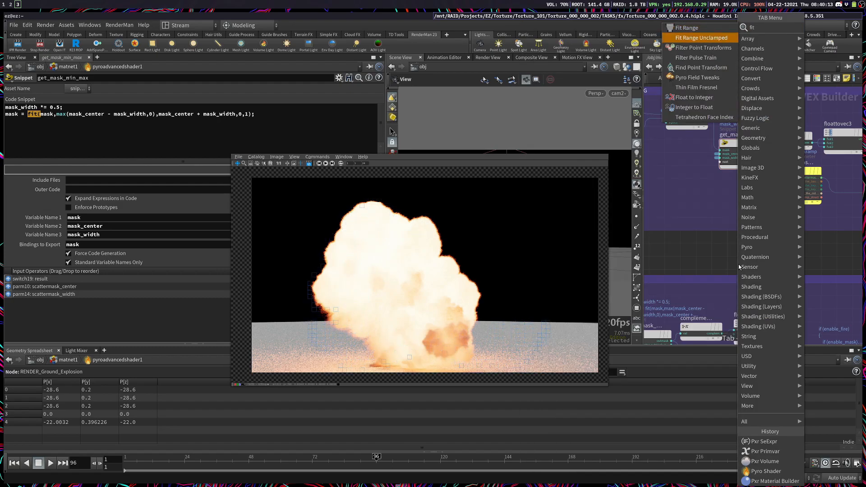
pyautogui.press('Escape')
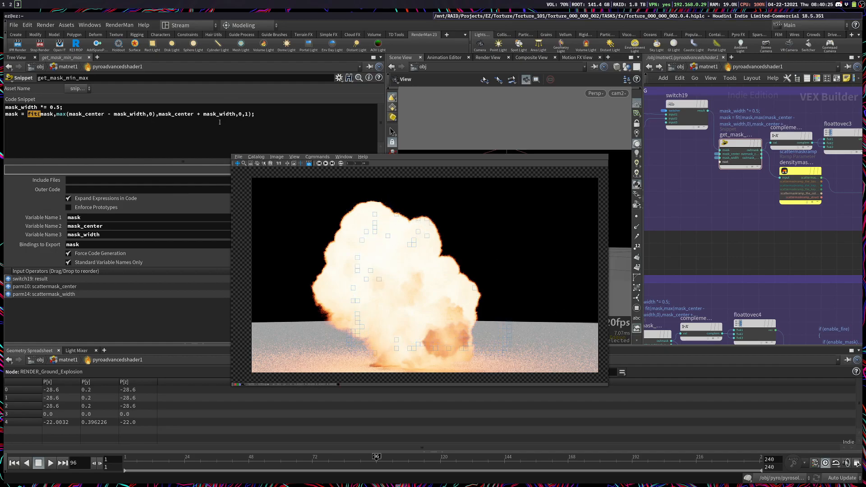
# Step: Copy the mask_width and mask lines from the get_mask_min_max snippet and return to the pyro material network
pyautogui.moveTo(269, 119); pyautogui.dragTo(14, 110)
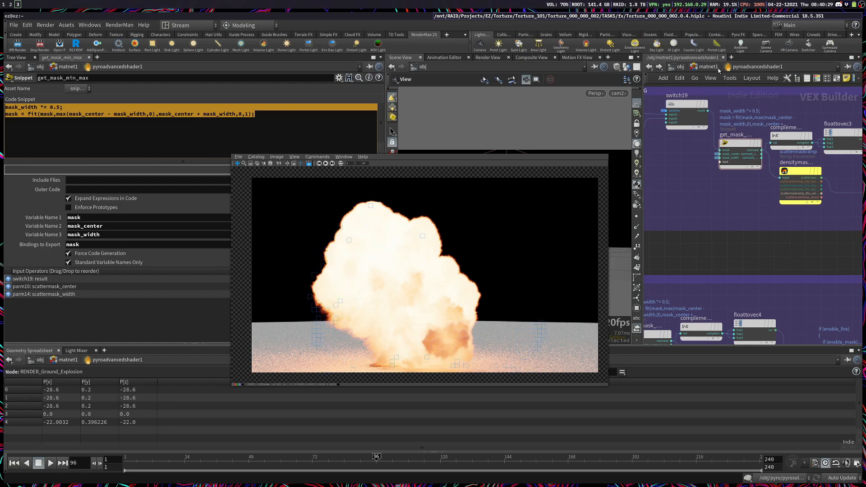
pyautogui.press('u')
pyautogui.doubleClick(714, 243)
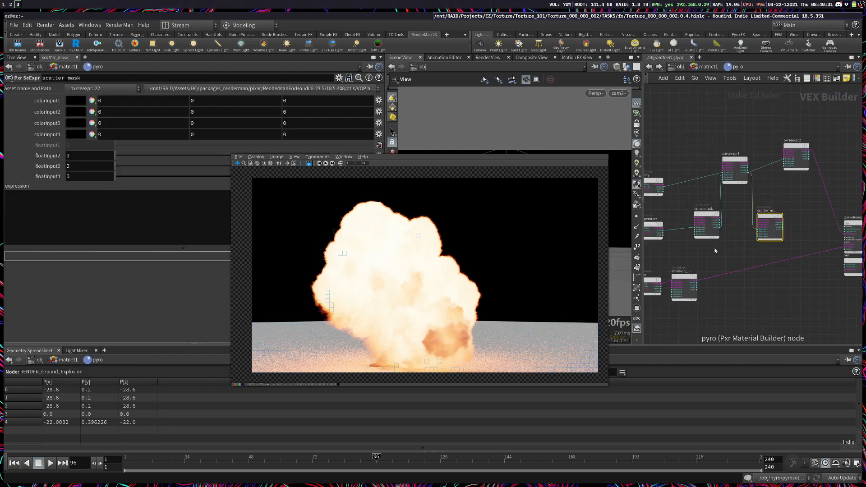
# Step: Paste the copied mask_width and mask lines into the scatter_mask expression, moving the render window clear of the code
pyautogui.click(77, 207)
pyautogui.hotkey('ctrl', 'v')
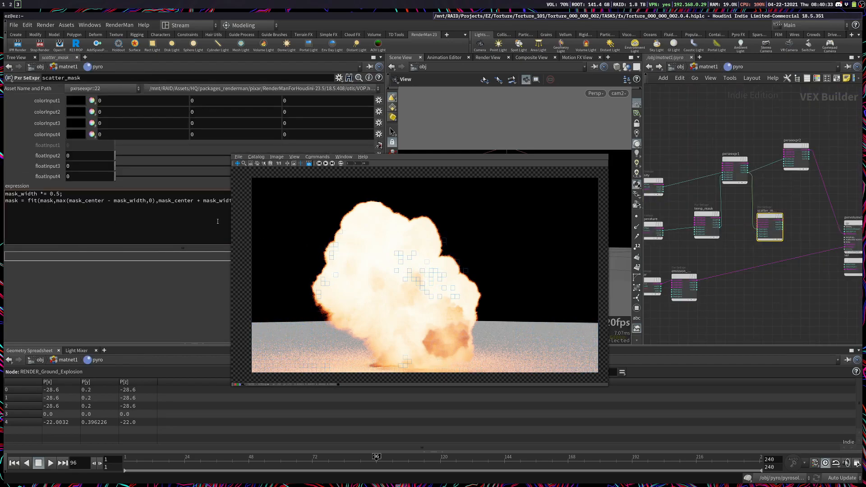
pyautogui.keyDown('super'); pyautogui.moveTo(262, 240); pyautogui.dragTo(436, 244); pyautogui.keyUp('super')
pyautogui.click(101, 201)
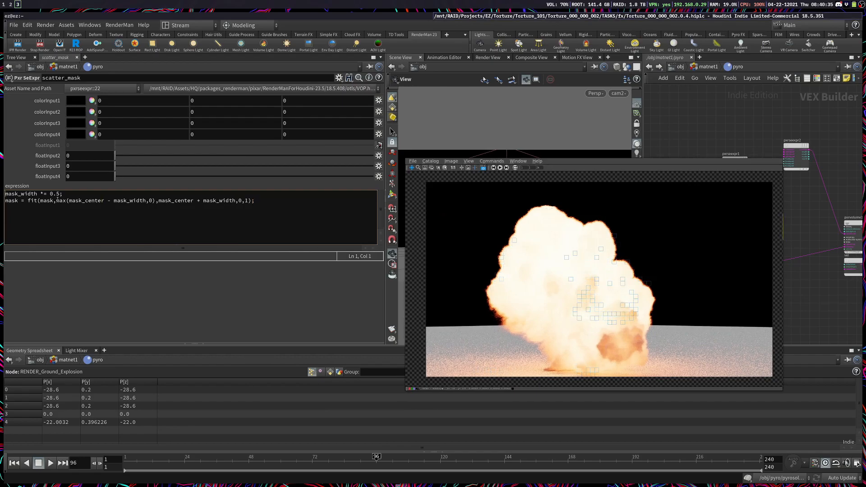
# Step: Add separate mask and mask_center variable lines above the pasted code in the scatter_mask expression
pyautogui.press('Return')
pyautogui.press('Return')
pyautogui.press('Up')
pyautogui.write('mask')
pyautogui.press('Return')
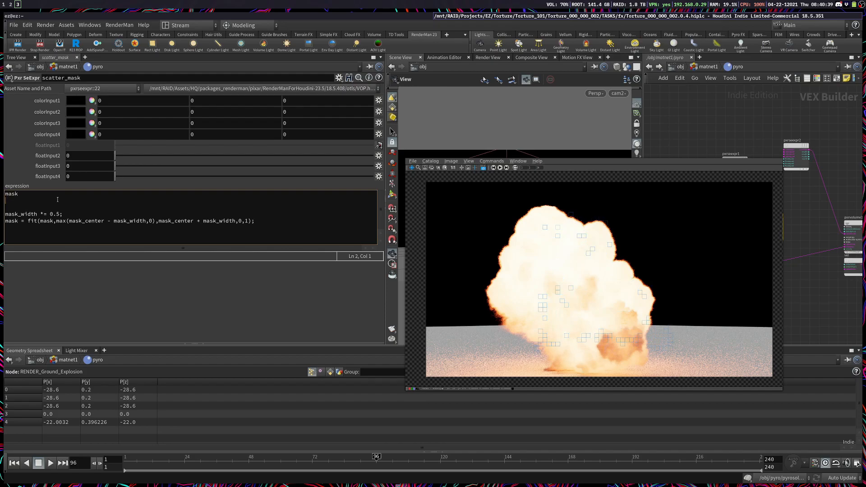
pyautogui.write('mask_center')
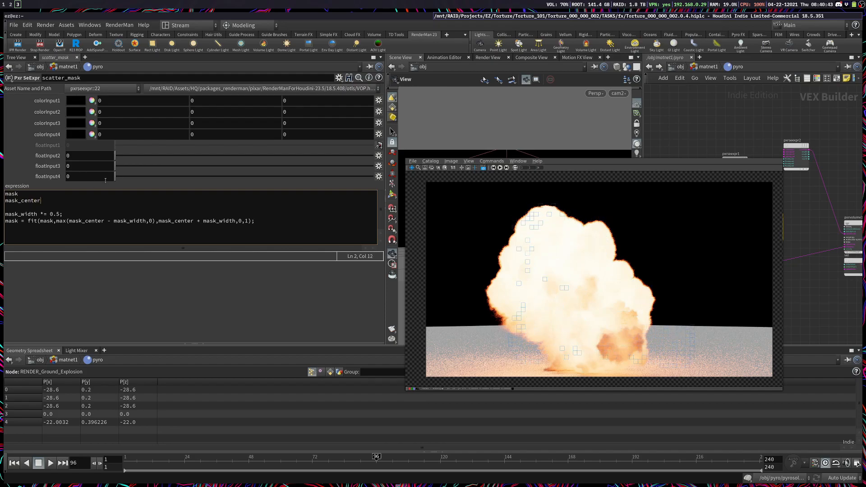
# Step: Check the Pyro Shader's scatter Mask Center and Mask Width settings, then return to the pyro material network
pyautogui.click(708, 66)
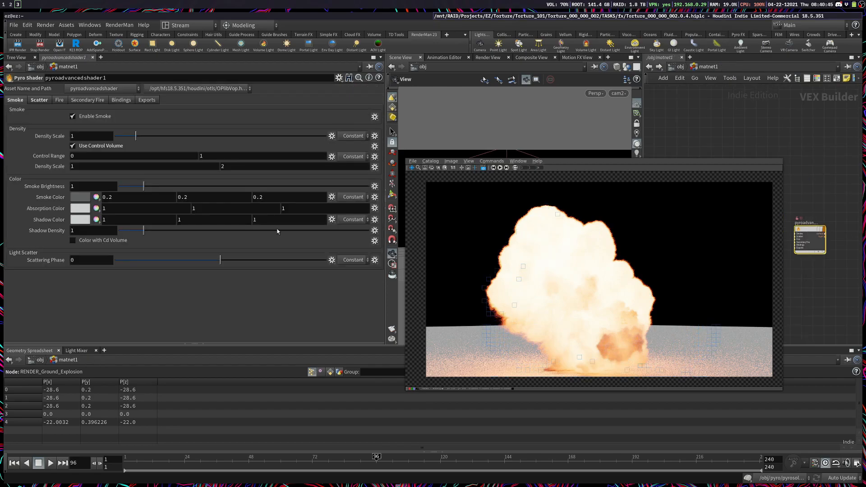
pyautogui.click(48, 100)
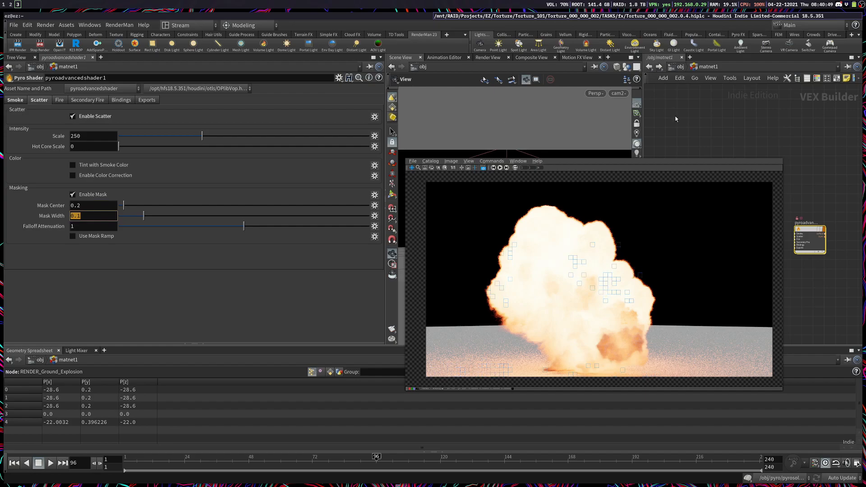
pyautogui.click(678, 67)
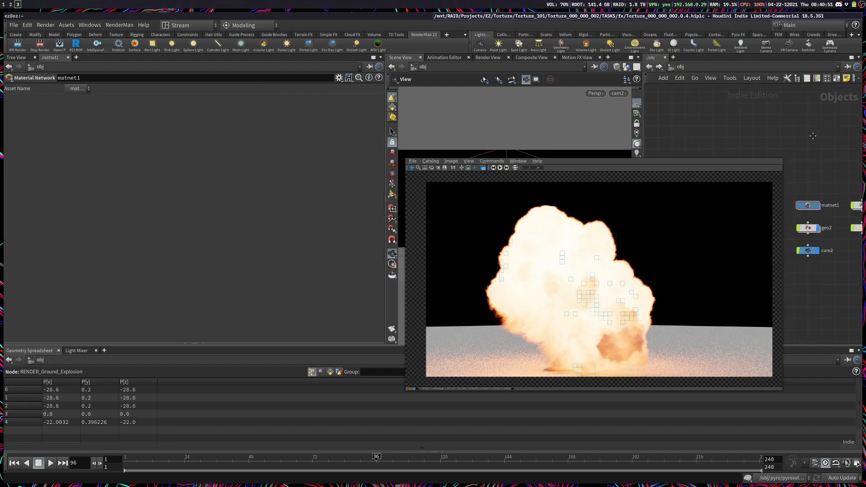
pyautogui.doubleClick(806, 209)
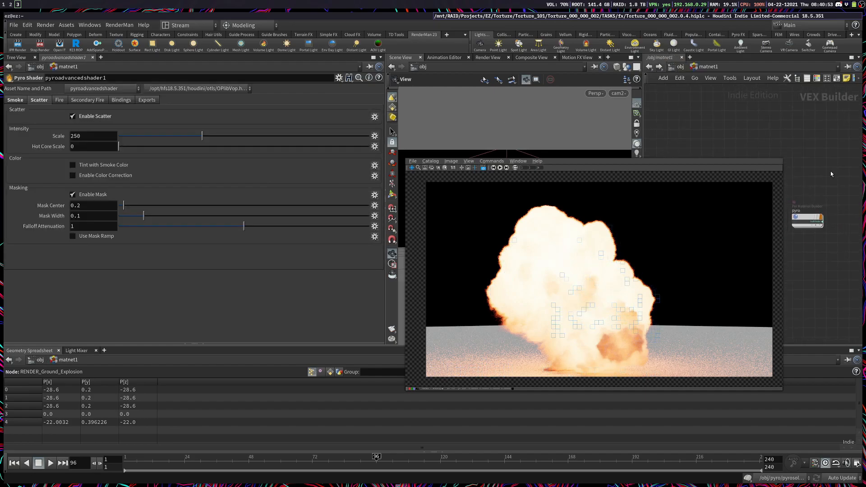
pyautogui.click(810, 224)
pyautogui.doubleClick(810, 224)
# Step: Add a mask_width variable line below mask_center in the scatter_mask expression
pyautogui.click(55, 200)
pyautogui.press('Return')
pyautogui.write('mask_center')
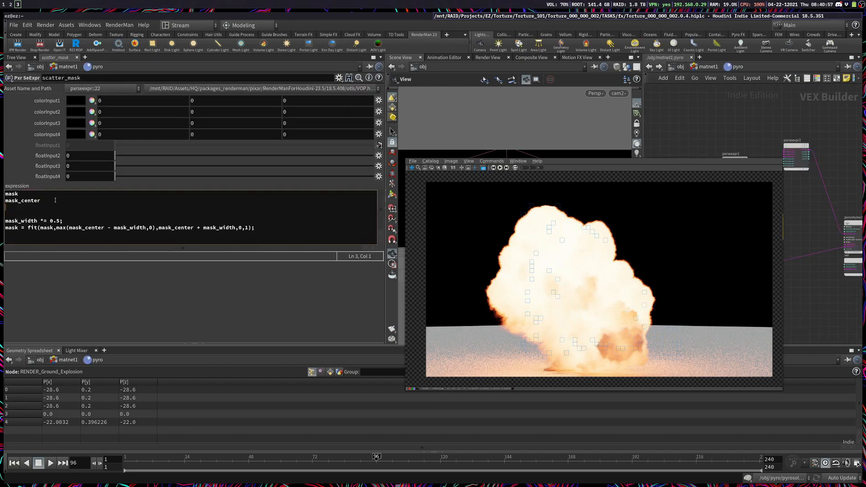
pyautogui.write('k_width')
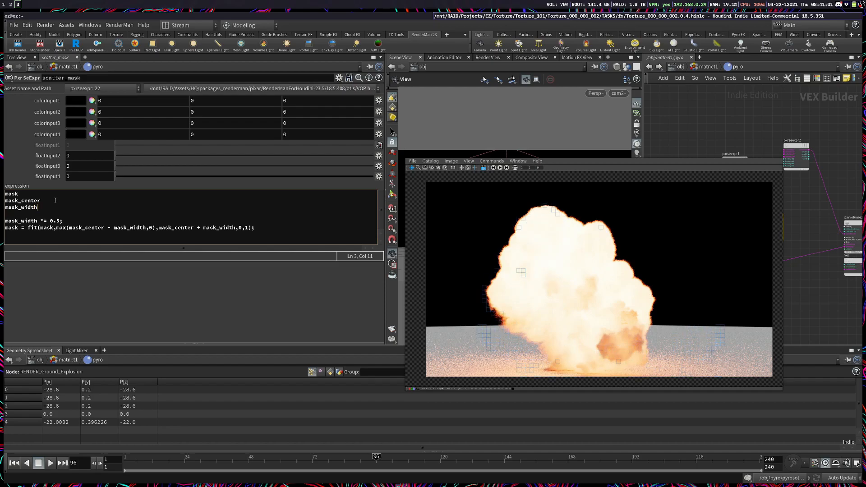
# Step: Assign floatInput1 to mask, floatInput2 to mask_center and floatInput3 to mask_width in the scatter_mask expression
pyautogui.press('Up')
pyautogui.write('= floatI')
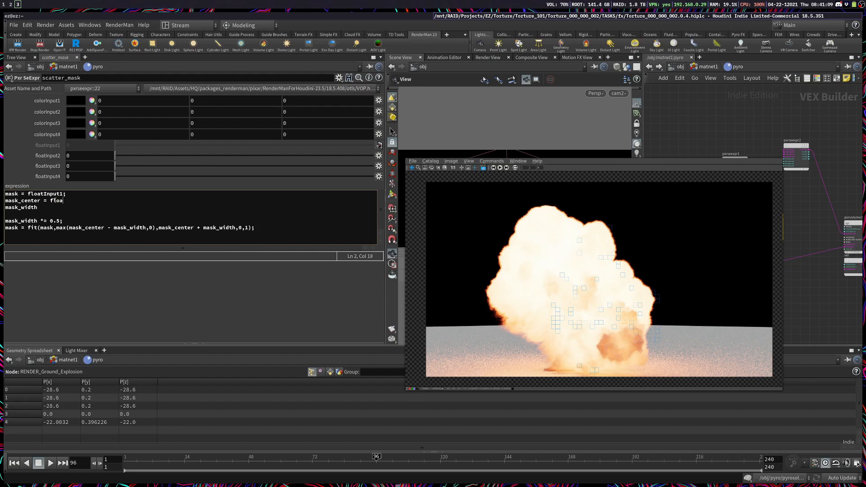
pyautogui.write('Input21;')
pyautogui.press('Down')
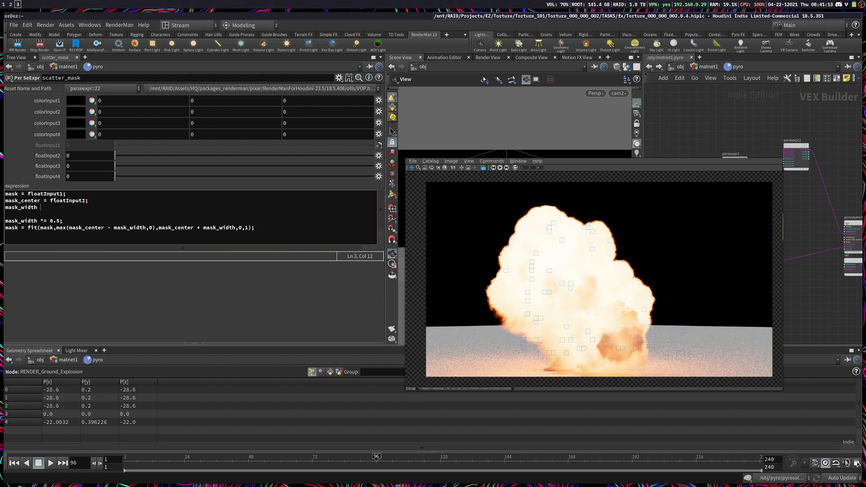
pyautogui.write('float')
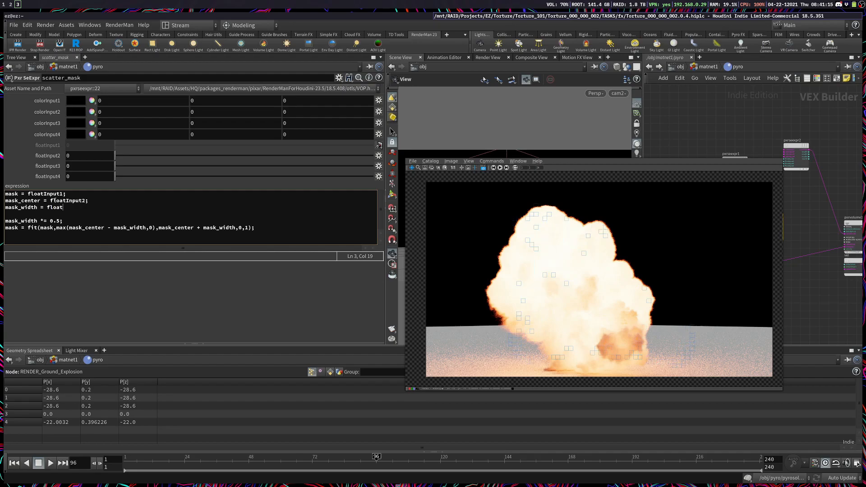
pyautogui.write('Input3')
pyautogui.press('BackSpace')
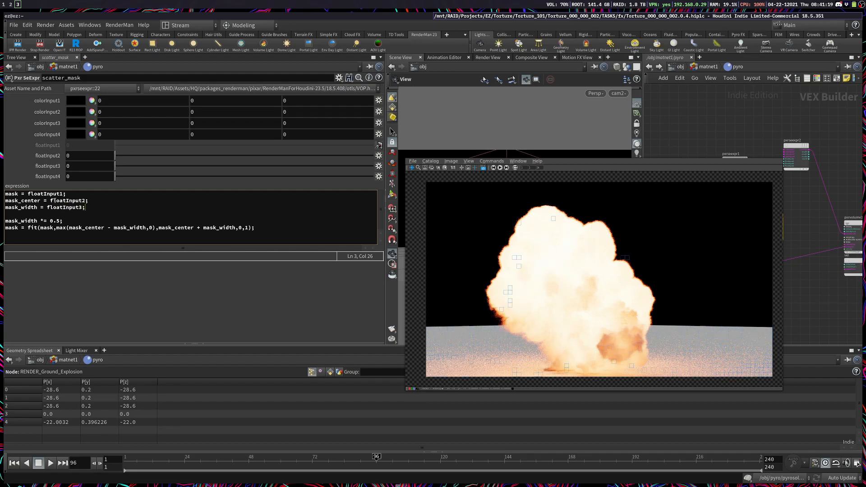
# Step: Set scatter_mask's floatInput2 to 0.2, floatInput3 to 0.1 and floatInput4 to -1, and save the scene
pyautogui.click(78, 176)
pyautogui.write('-1')
pyautogui.press('Return')
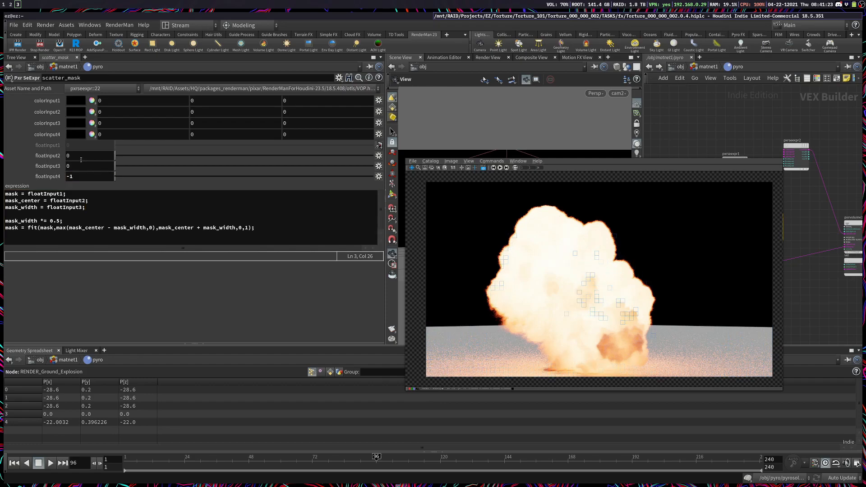
pyautogui.press('Tab')
pyautogui.write('0.2')
pyautogui.press('BackSpace')
pyautogui.write('1')
pyautogui.press('Return')
pyautogui.hotkey('ctrl', 's')
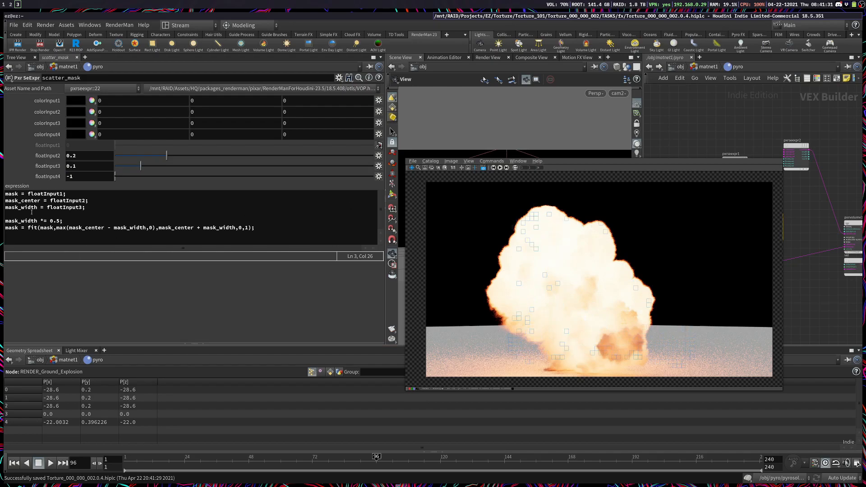
# Step: Append the line mask = clamp(mask,0,1); after the fit line in the scatter_mask expression
pyautogui.moveTo(282, 244); pyautogui.dragTo(5, 221)
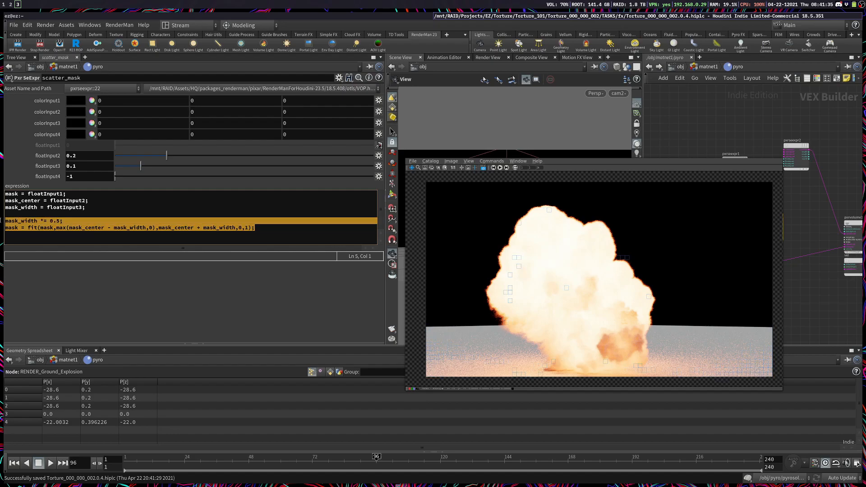
pyautogui.click(285, 230)
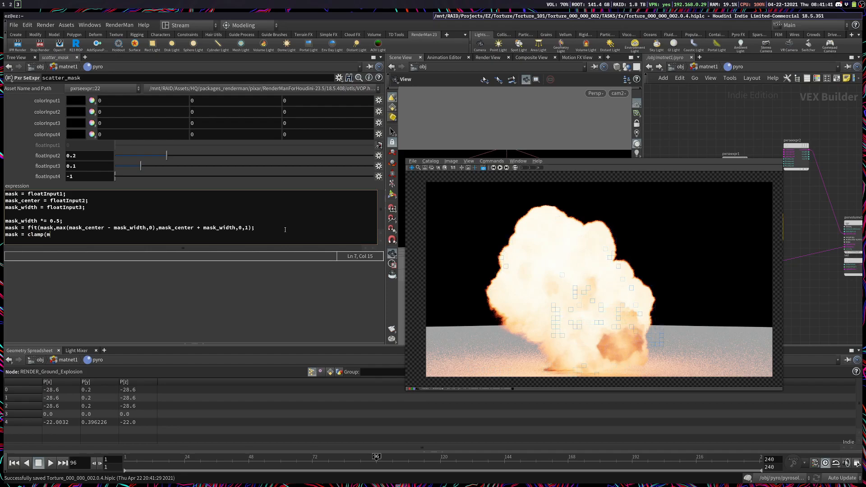
pyautogui.write(',1')
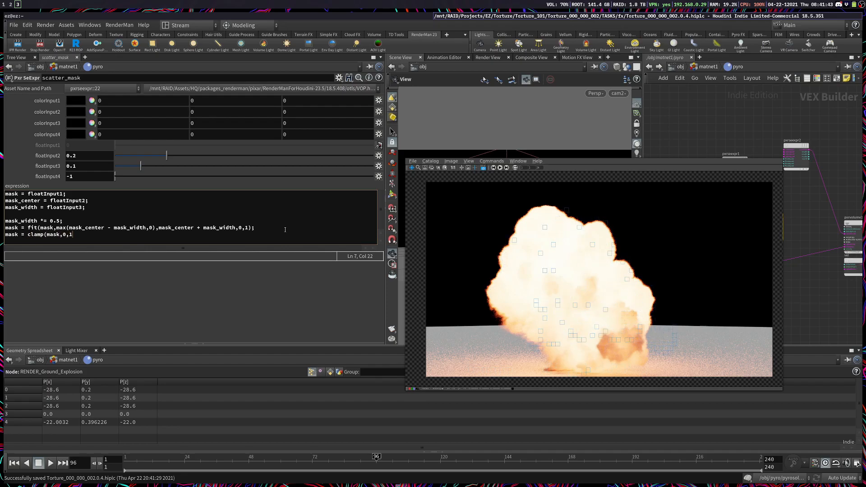
pyautogui.write(');')
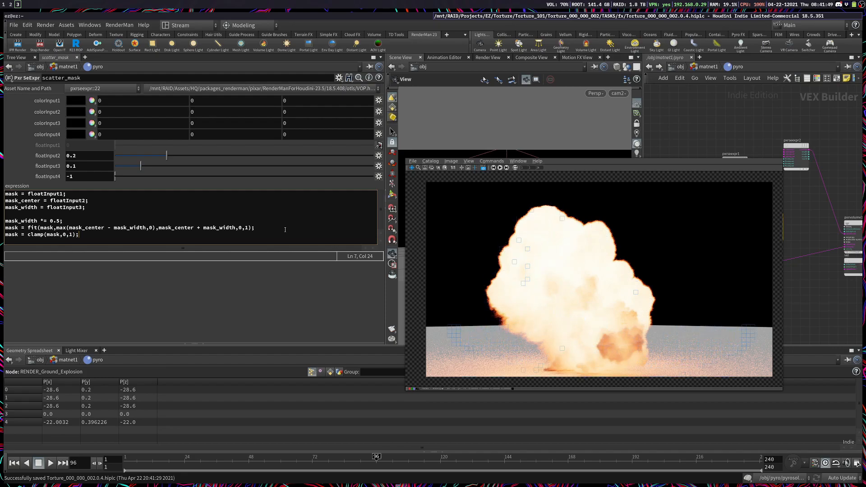
# Step: Examine the complement node following get_mask_min_max inside the Pyro Shader, then return to the pyro material network
pyautogui.keyDown('super'); pyautogui.moveTo(633, 252); pyautogui.dragTo(584, 224); pyautogui.keyUp('super')
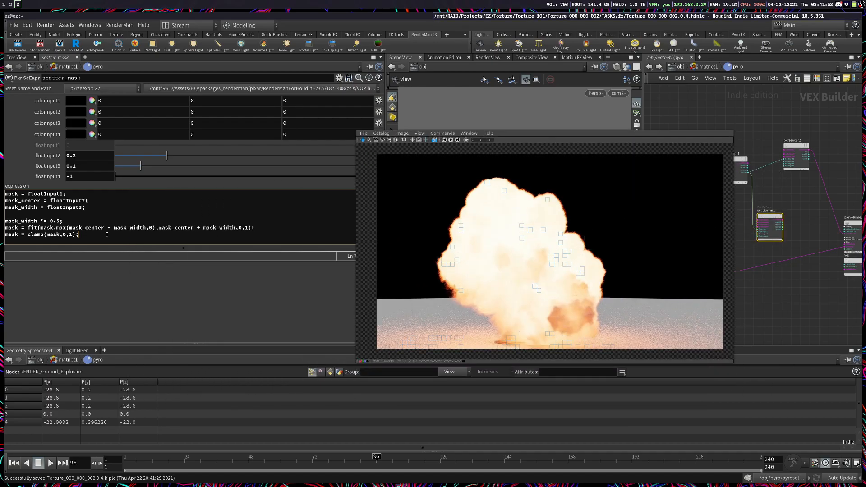
pyautogui.click(701, 67)
pyautogui.moveTo(793, 325); pyautogui.dragTo(784, 180, button='middle')
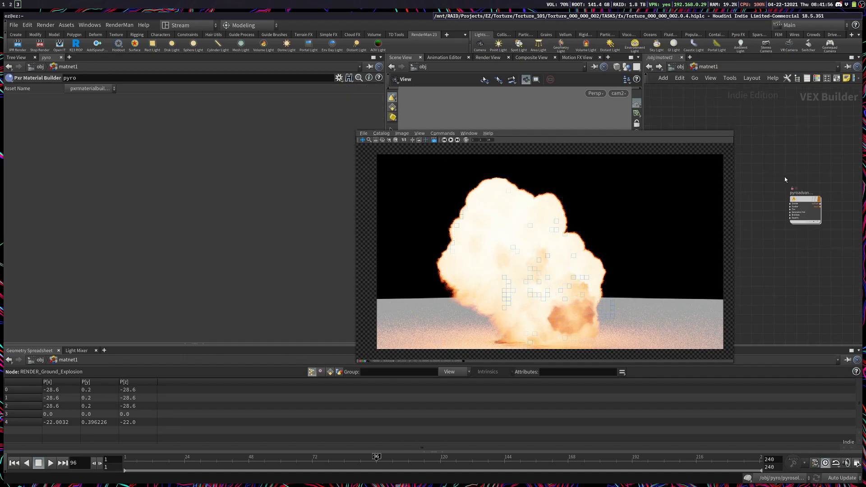
pyautogui.doubleClick(799, 199)
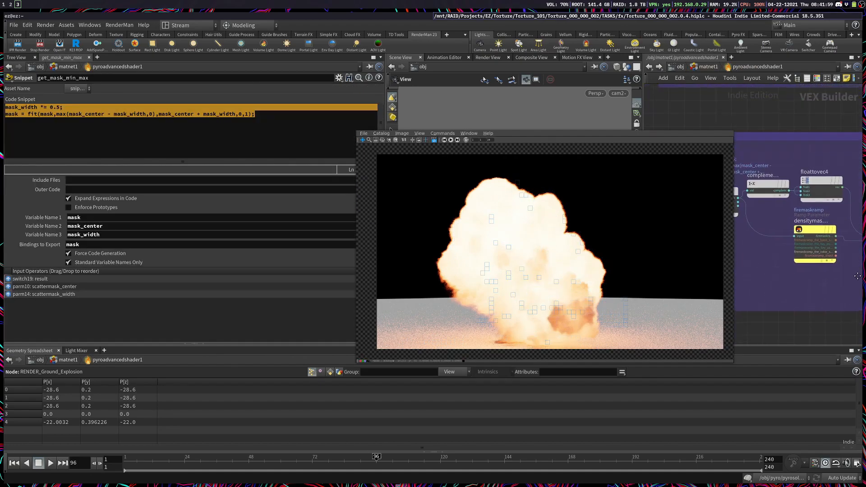
pyautogui.click(752, 180)
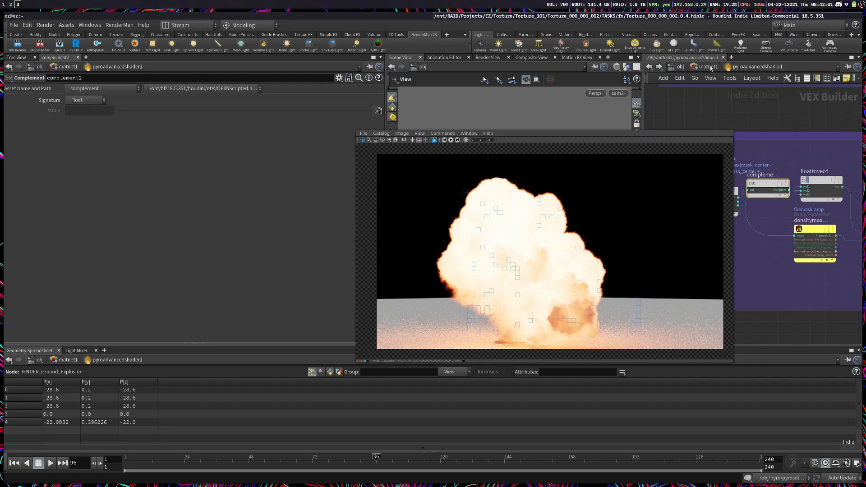
pyautogui.click(695, 66)
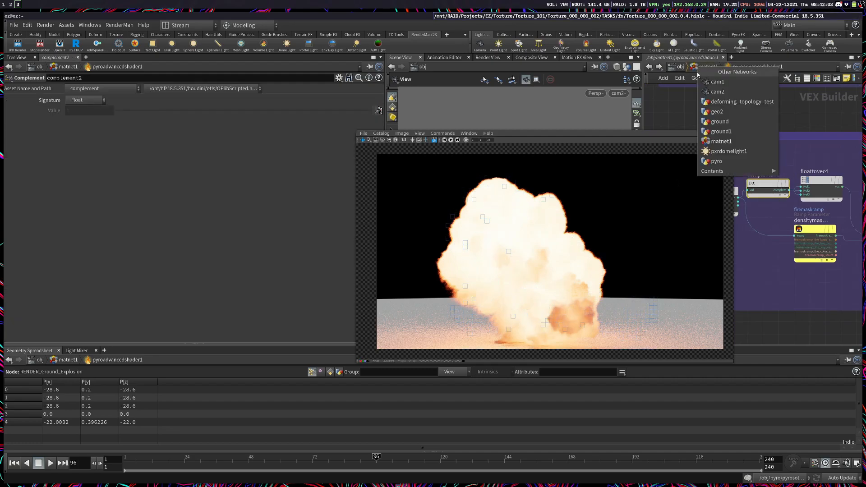
pyautogui.click(771, 138)
pyautogui.moveTo(771, 138); pyautogui.dragTo(813, 176, button='middle')
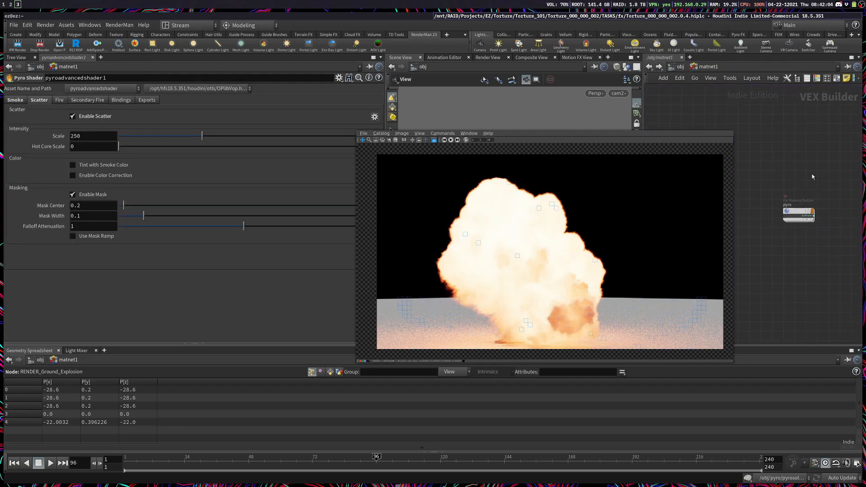
pyautogui.doubleClick(797, 211)
# Step: Invert the mask with the line mask = (1-mask); and end the scatter_mask expression with mask as its output
pyautogui.click(85, 237)
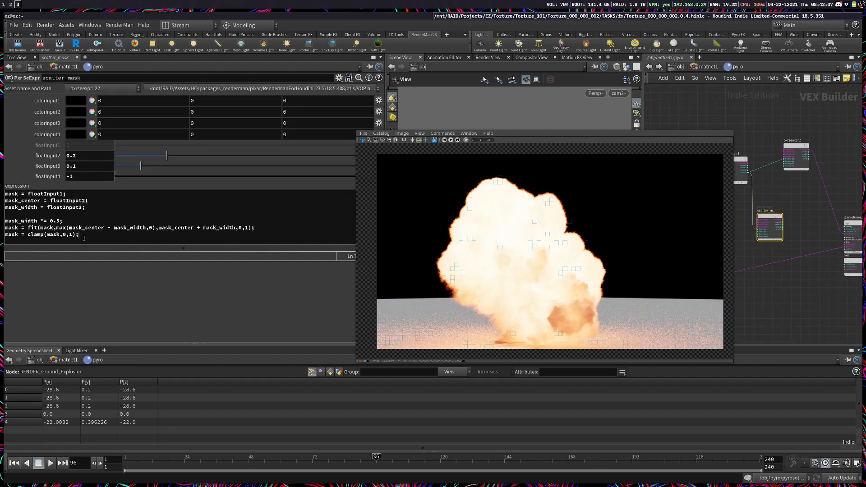
pyautogui.press('Return')
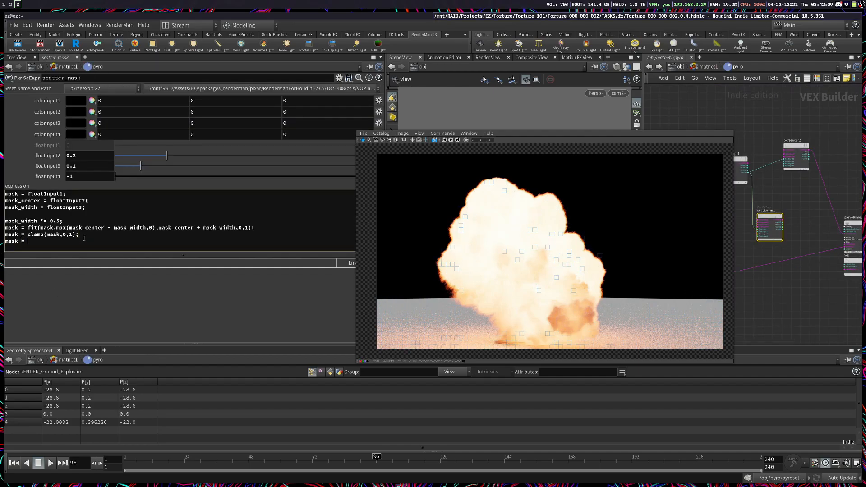
pyautogui.write('mask = (1-mask')
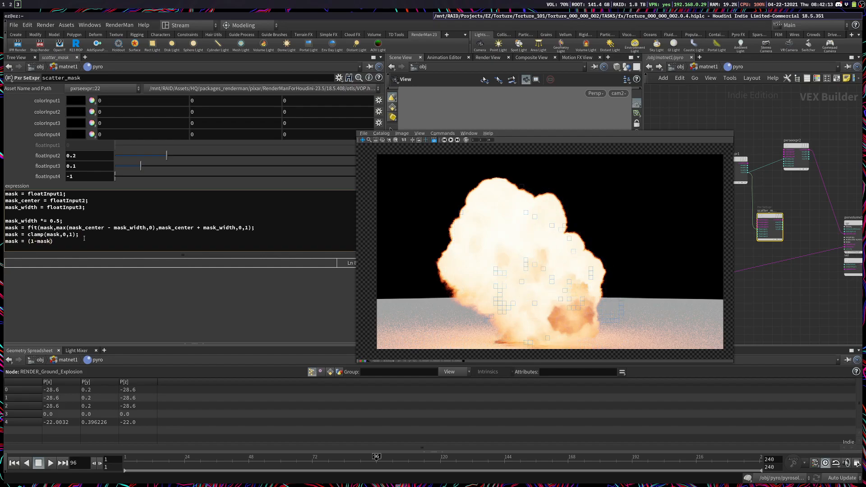
pyautogui.click(68, 245)
pyautogui.write(';')
pyautogui.press('Return')
pyautogui.press('Return')
pyautogui.write('mask')
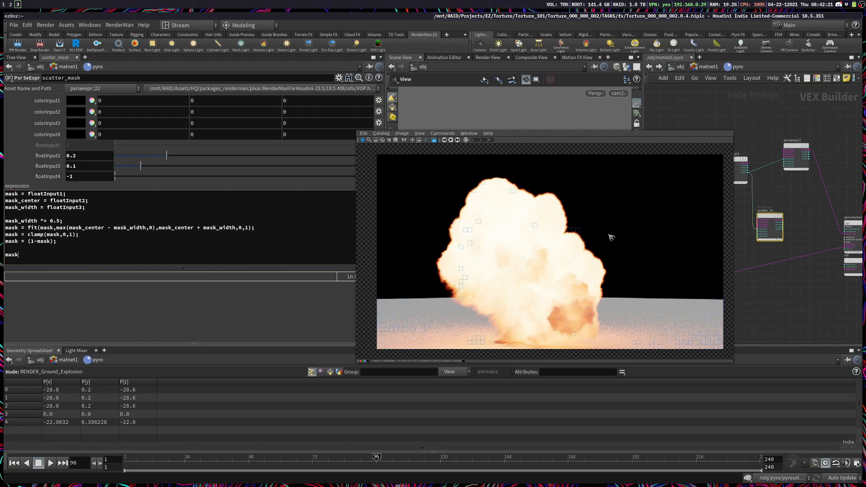
# Step: Add a PxrSeExpr node and insert it on the lower color wire leading into the PxrVolume node
pyautogui.keyDown('super'); pyautogui.moveTo(611, 238); pyautogui.dragTo(442, 230); pyautogui.keyUp('super')
pyautogui.moveTo(678, 287); pyautogui.dragTo(737, 304, button='middle')
pyautogui.press('Tab')
pyautogui.write('pxrsee')
pyautogui.press('Return')
pyautogui.click(750, 303)
pyautogui.moveTo(750, 303); pyautogui.dragTo(810, 305)
# Step: Connect pxrseexpr1's resultF to pxrseexpr3's floatInput1 and scatter_mask's resultF to its floatInput2
pyautogui.scroll(5, 810, 305)
pyautogui.click(797, 275)
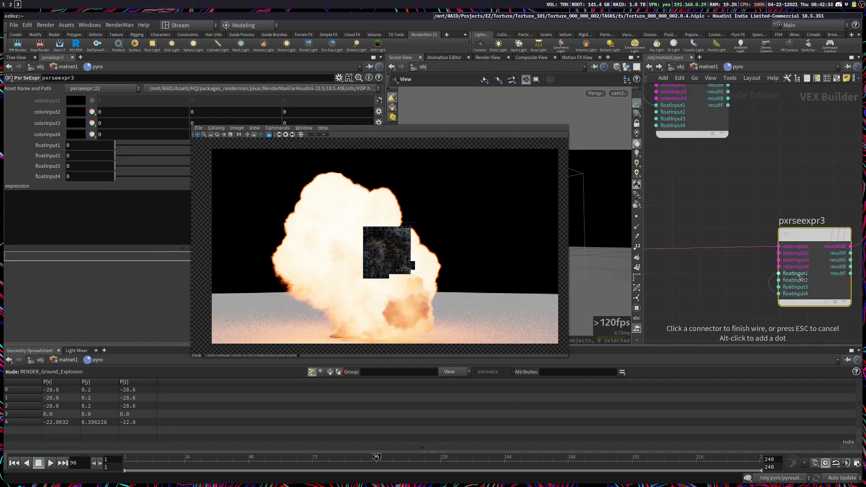
pyautogui.scroll(-4, 800, 277)
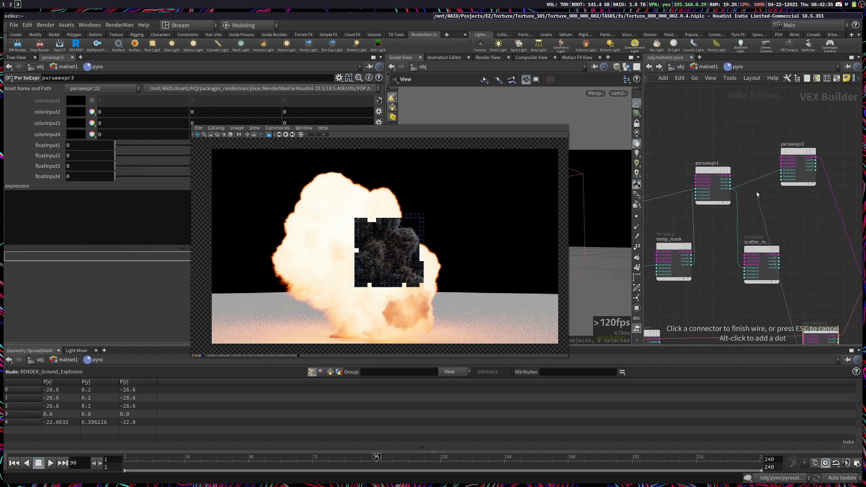
pyautogui.click(730, 188)
pyautogui.moveTo(799, 301); pyautogui.dragTo(799, 230, button='middle')
pyautogui.scroll(4, 799, 279)
pyautogui.click(806, 282)
pyautogui.scroll(-2, 741, 294)
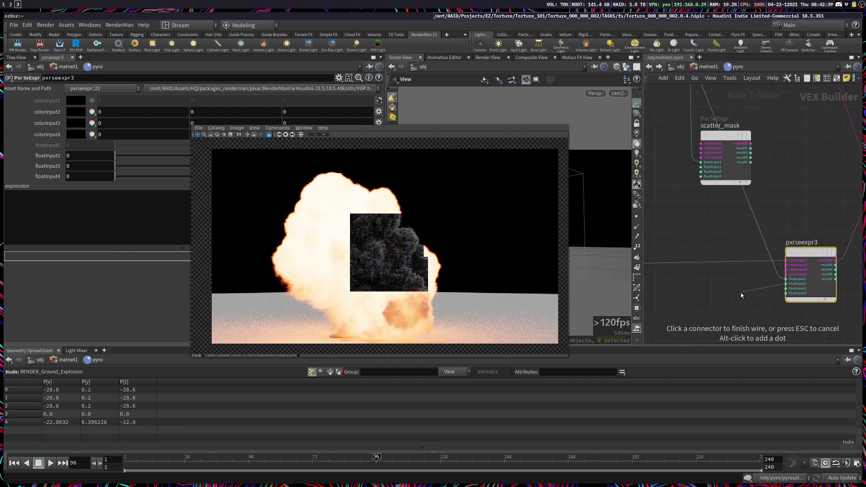
pyautogui.click(750, 162)
pyautogui.moveTo(786, 289); pyautogui.dragTo(700, 289, button='middle')
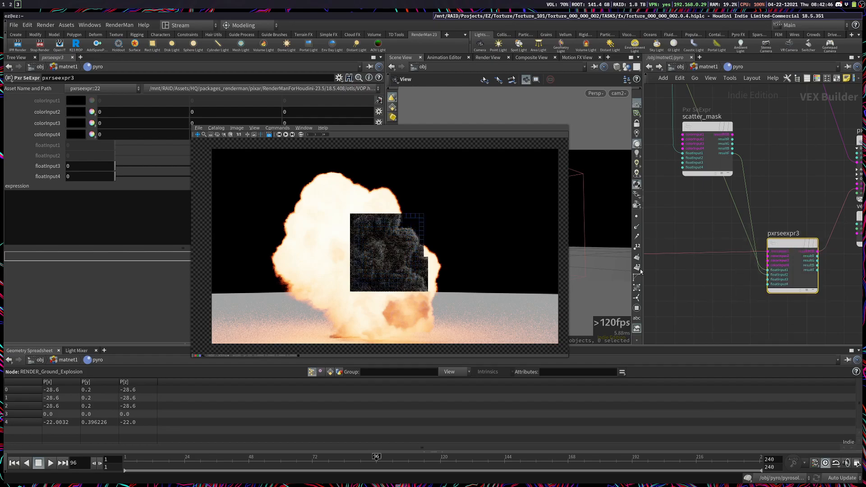
# Step: Enter the expression colorInput1 * floatInput1 * floatInput2 for pxrseexpr3
pyautogui.keyDown('super'); pyautogui.moveTo(281, 220); pyautogui.dragTo(400, 239); pyautogui.keyUp('super')
pyautogui.click(169, 216)
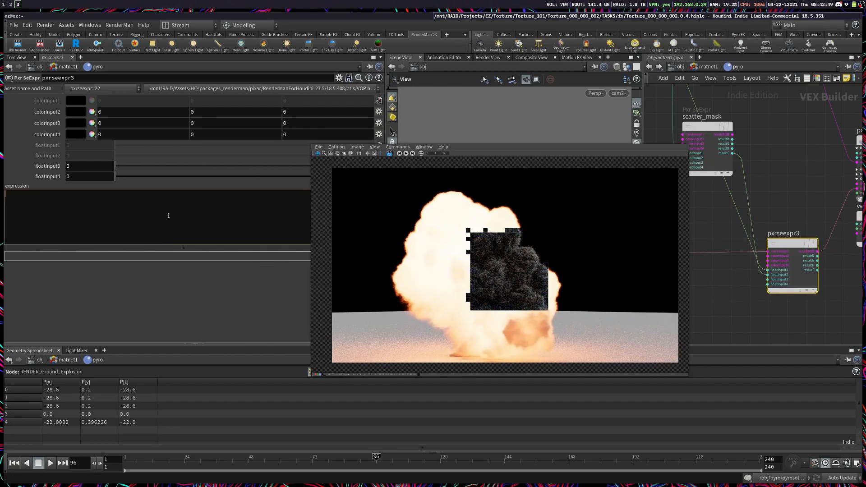
pyautogui.write('coor')
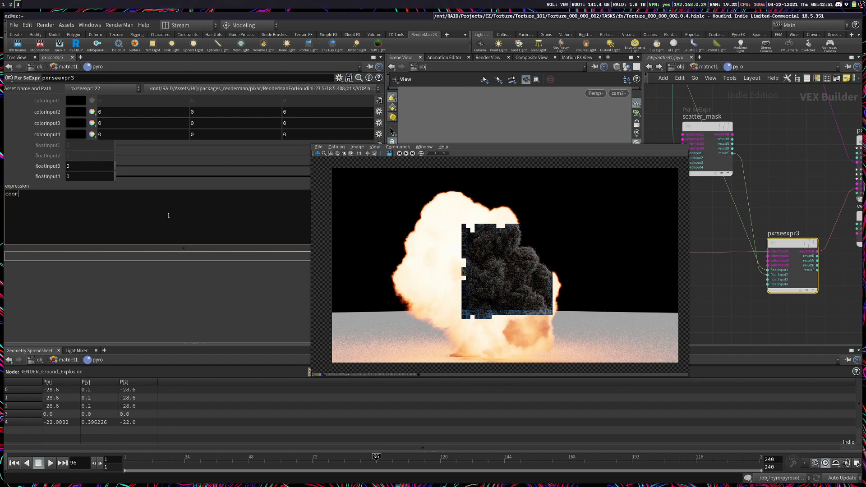
pyautogui.write('lorInput1 * floatInput1')
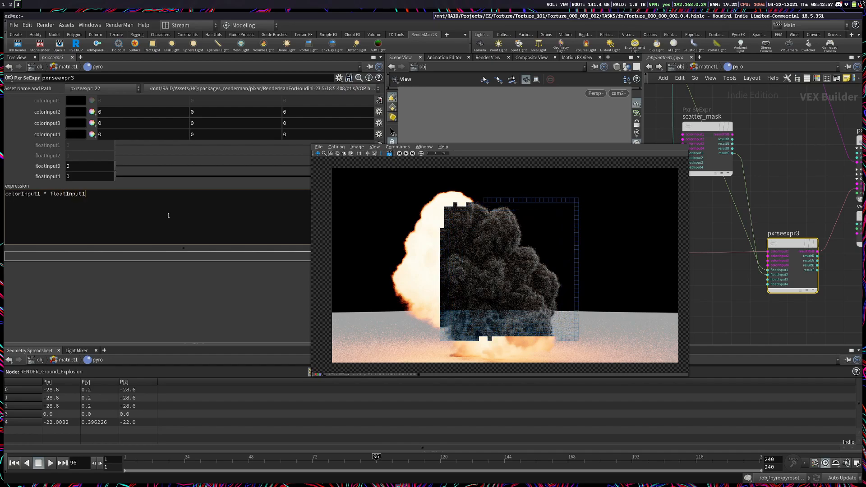
pyautogui.write(' * float')
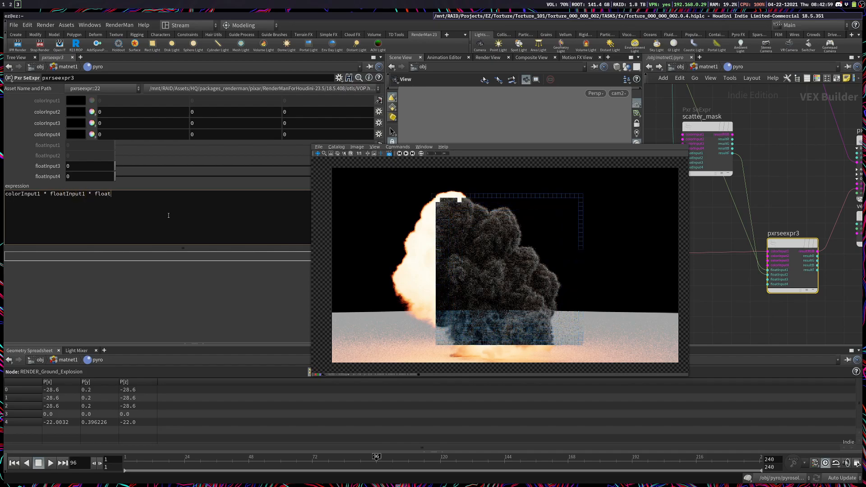
pyautogui.write('Input2')
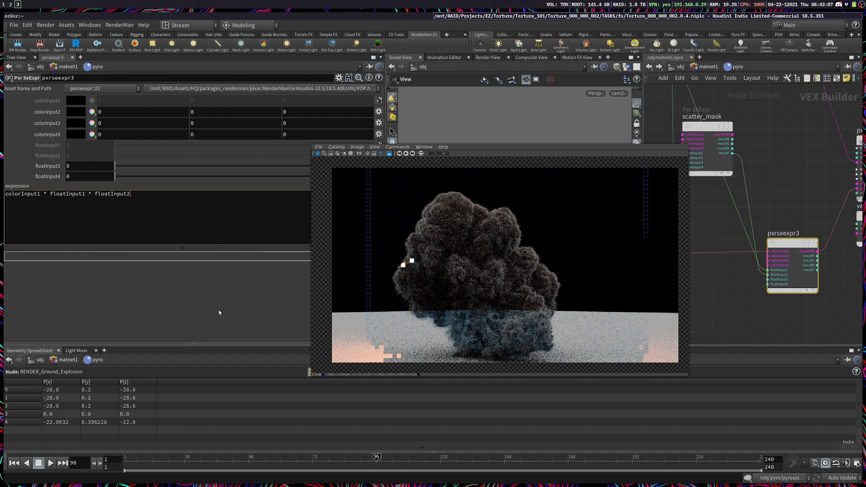
pyautogui.click(217, 322)
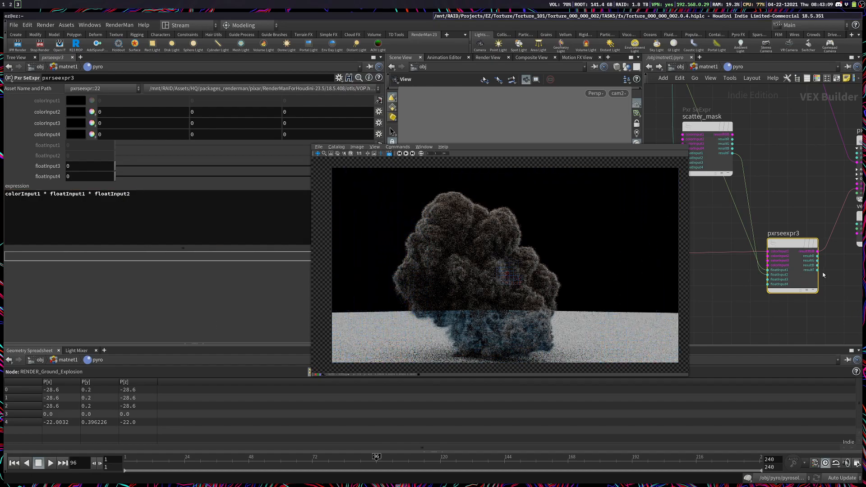
# Step: Inspect the explosion render and compare it with the smoke and emission section of the Pyro Shader documentation in the browser
pyautogui.moveTo(824, 313); pyautogui.dragTo(752, 329, button='middle')
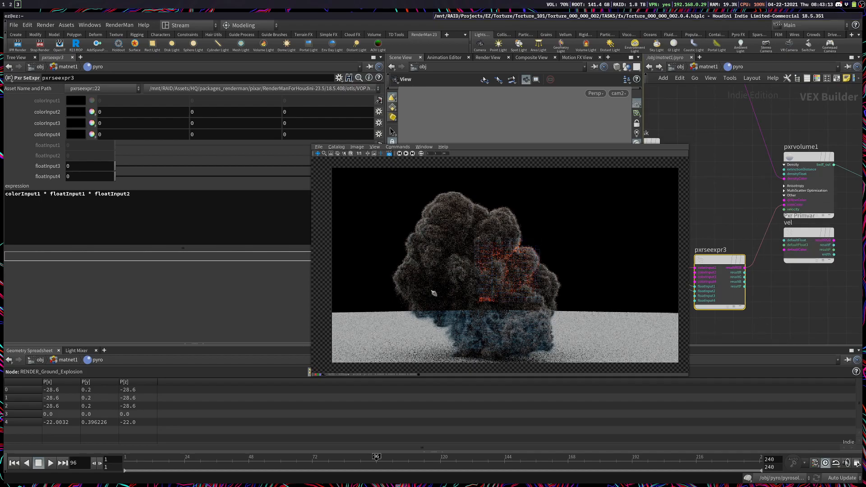
pyautogui.scroll(2, 521, 279)
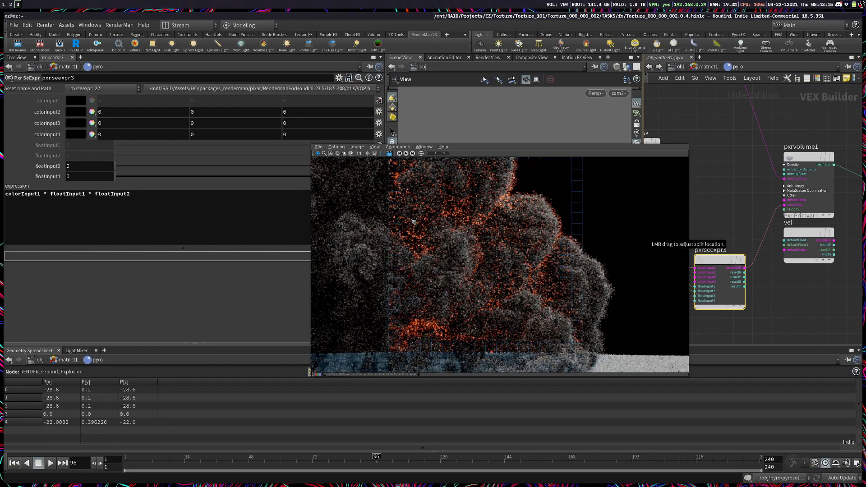
pyautogui.press('super+2')
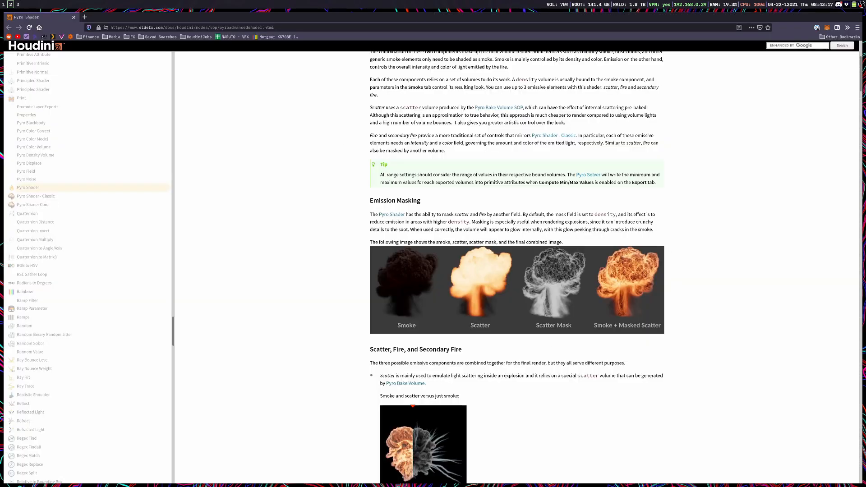
pyautogui.scroll(4, 565, 350)
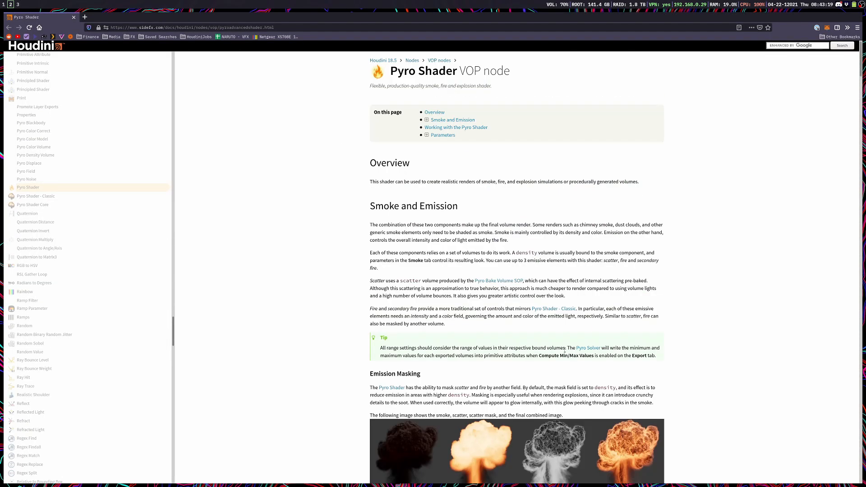
pyautogui.press('super+3')
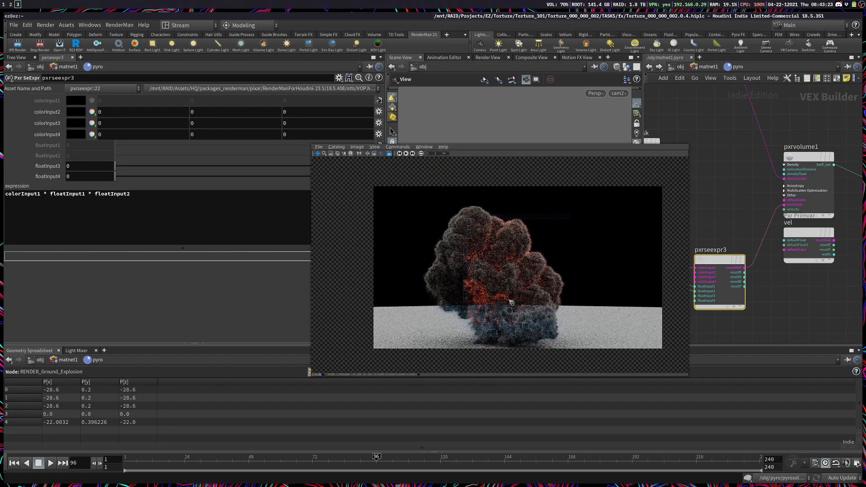
# Step: Restart the IPR render and set emission_mult's floatInput1 to 250
pyautogui.click(19, 46)
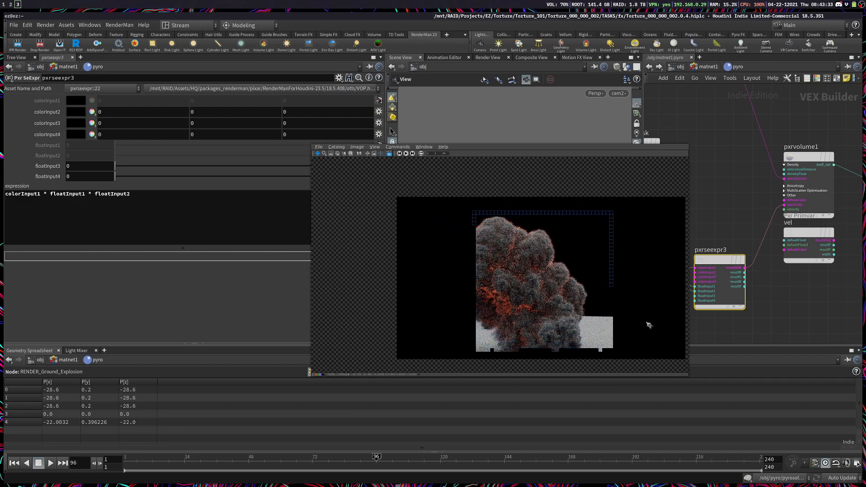
pyautogui.scroll(-3, 765, 307)
pyautogui.moveTo(720, 317); pyautogui.dragTo(854, 294, button='middle')
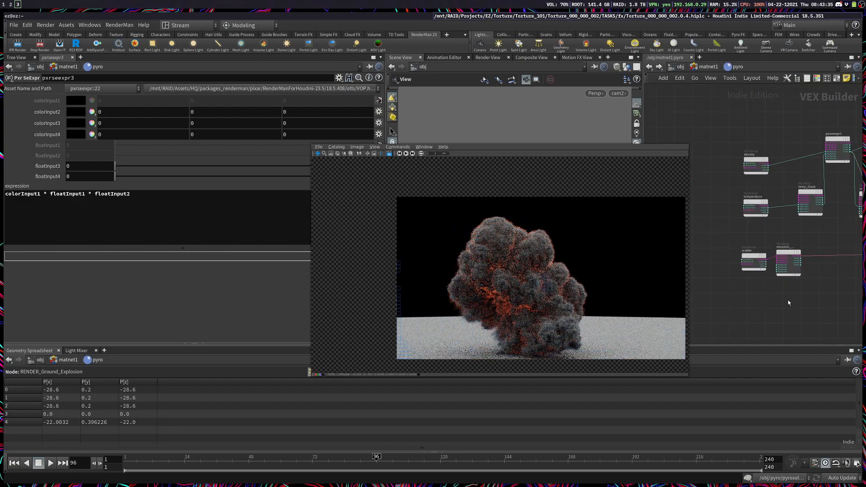
pyautogui.click(788, 266)
pyautogui.click(77, 148)
pyautogui.write('250')
pyautogui.press('Return')
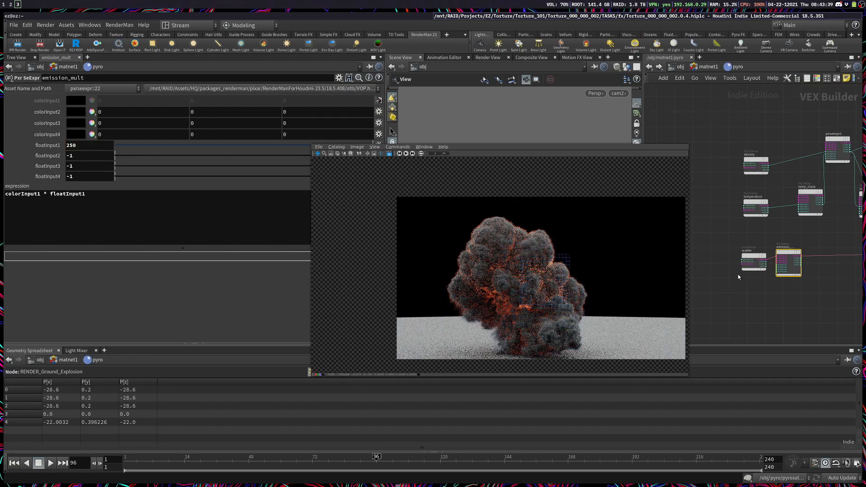
# Step: Connect the vel primvar's resultRGB output to pxrvolume1's velocity input and place the vel node slightly below pxrvolume1
pyautogui.moveTo(816, 293); pyautogui.dragTo(755, 306, button='middle')
pyautogui.scroll(5, 770, 285)
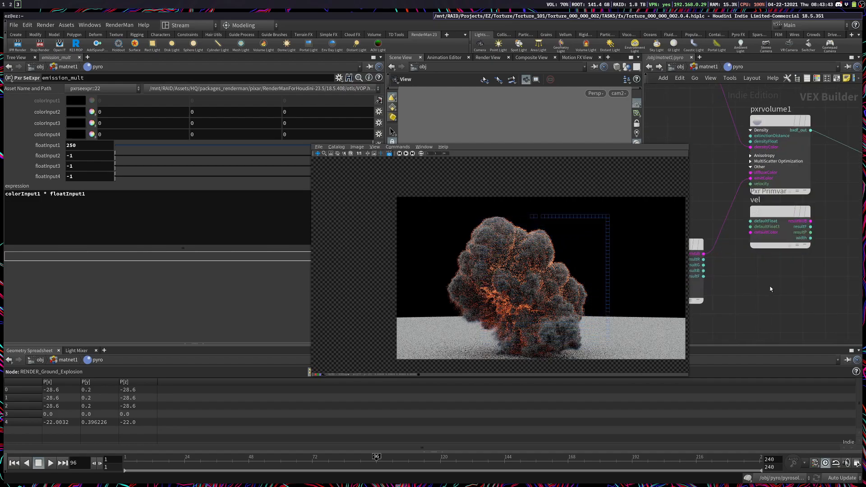
pyautogui.click(811, 265)
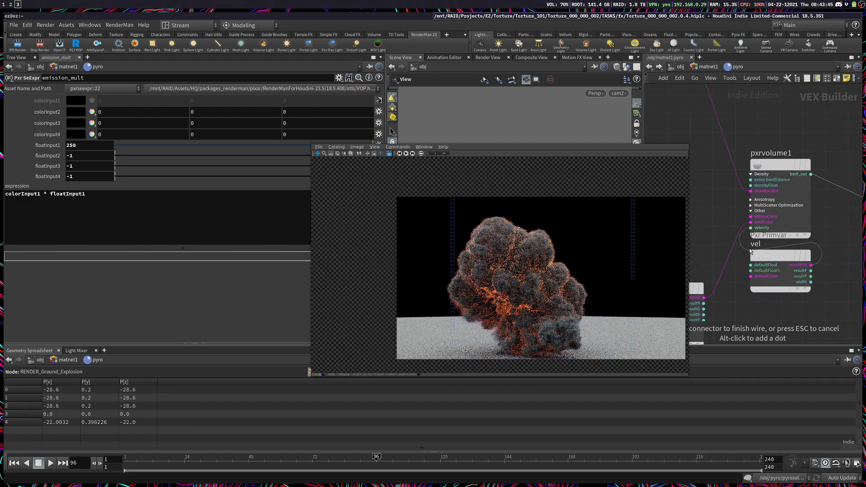
pyautogui.click(750, 228)
pyautogui.moveTo(770, 258)
pyautogui.mouseDown()
pyautogui.moveTo(774, 280)
pyautogui.moveTo(774, 268)
pyautogui.mouseUp()
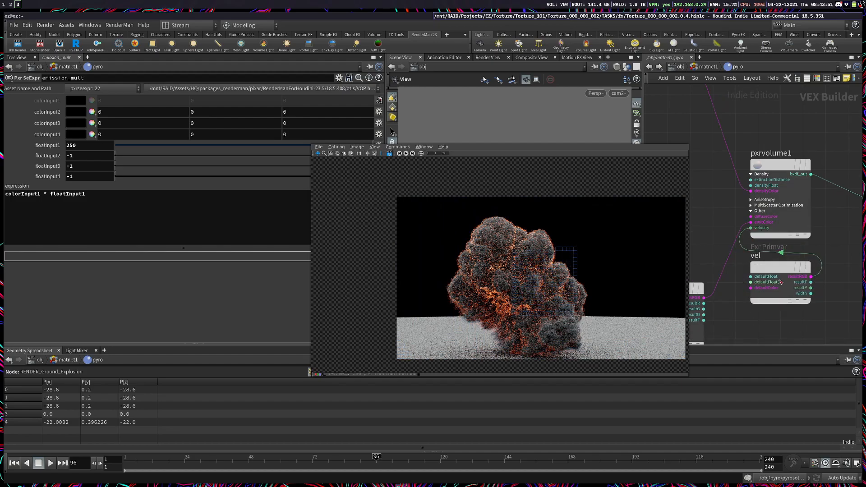
pyautogui.moveTo(784, 278)
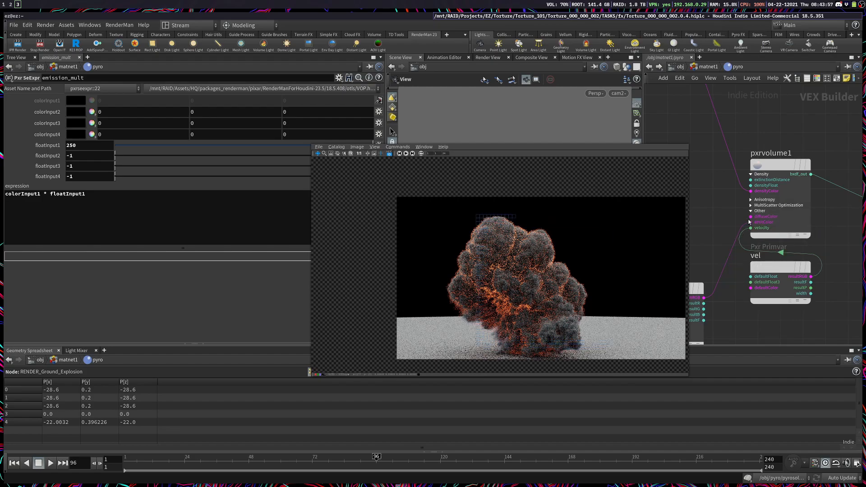
pyautogui.click(810, 300)
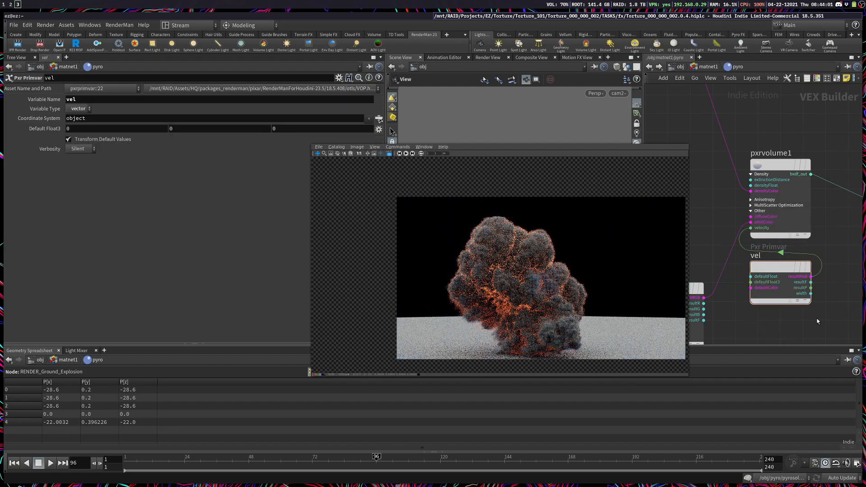
# Step: Reposition the scatter_mask node down and to the left to separate its wires from the pxrseexpr1 connection
pyautogui.scroll(-5, 818, 321)
pyautogui.moveTo(753, 271); pyautogui.dragTo(823, 283, button='middle')
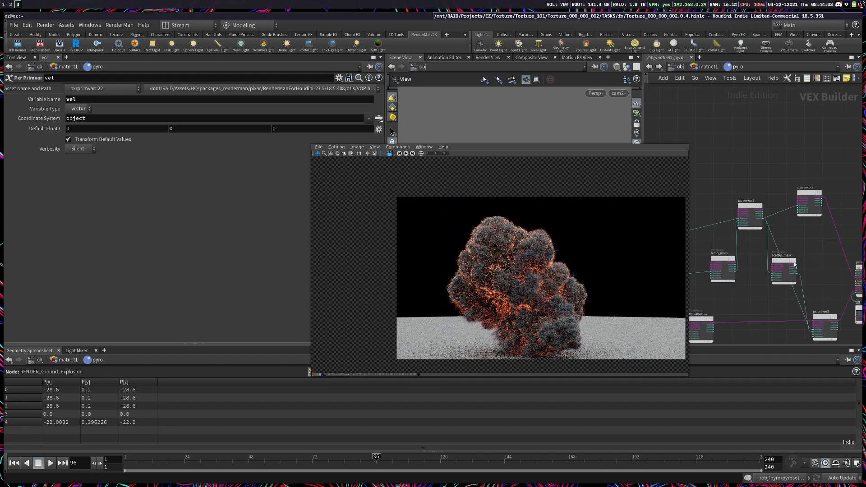
pyautogui.moveTo(796, 264); pyautogui.dragTo(781, 285)
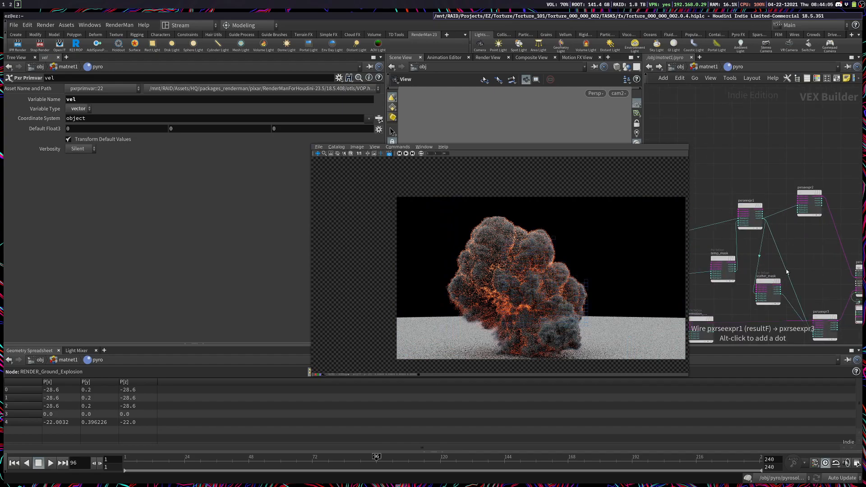
# Step: Return to matnet1 and add an ez pyro shader node below the pyro material builder
pyautogui.scroll(-3, 787, 272)
pyautogui.click(705, 67)
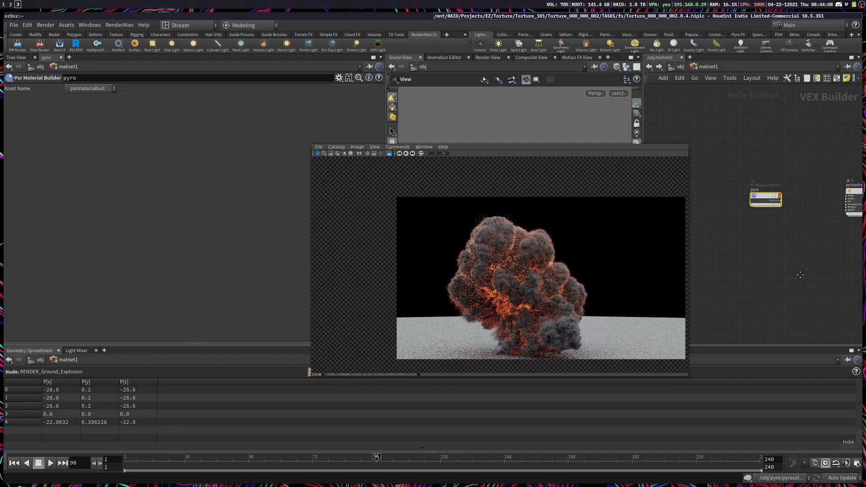
pyautogui.press('Tab')
pyautogui.write('ez')
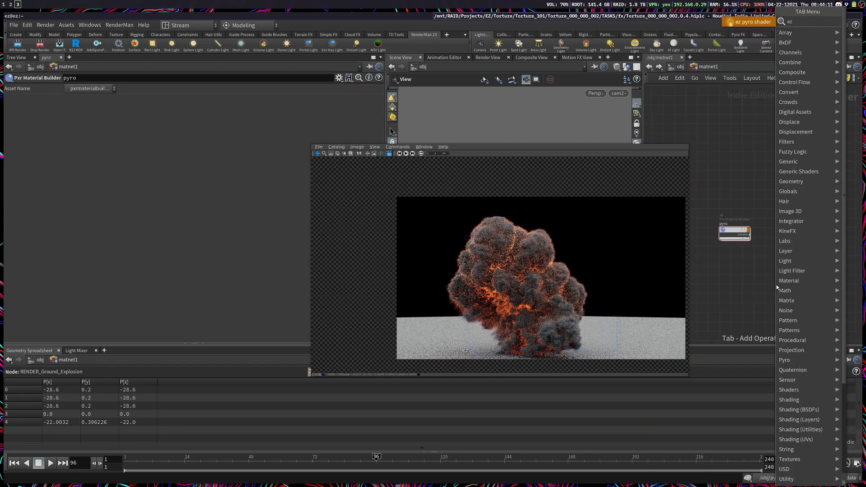
pyautogui.press('Return')
pyautogui.click(742, 266)
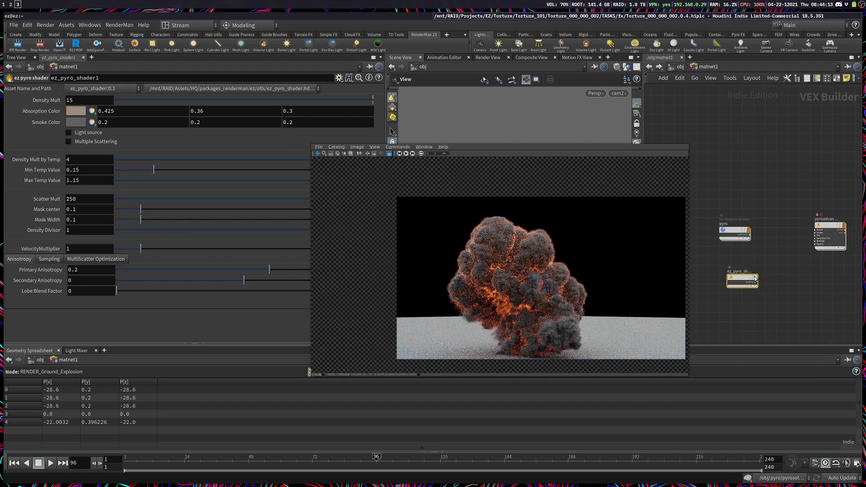
# Step: Examine the node network inside ez_pyro_shader1, from the input primvars to the volume and output, and return to matnet1
pyautogui.doubleClick(732, 281)
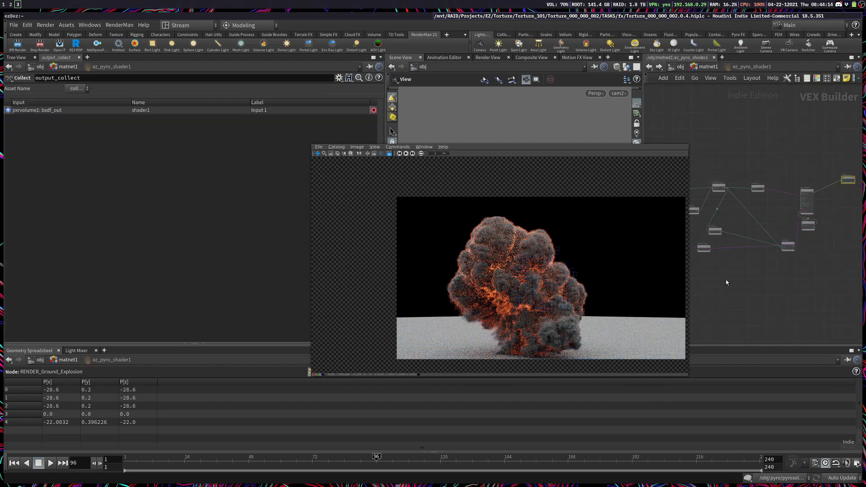
pyautogui.moveTo(762, 287); pyautogui.dragTo(787, 292, button='middle')
pyautogui.scroll(3, 796, 262)
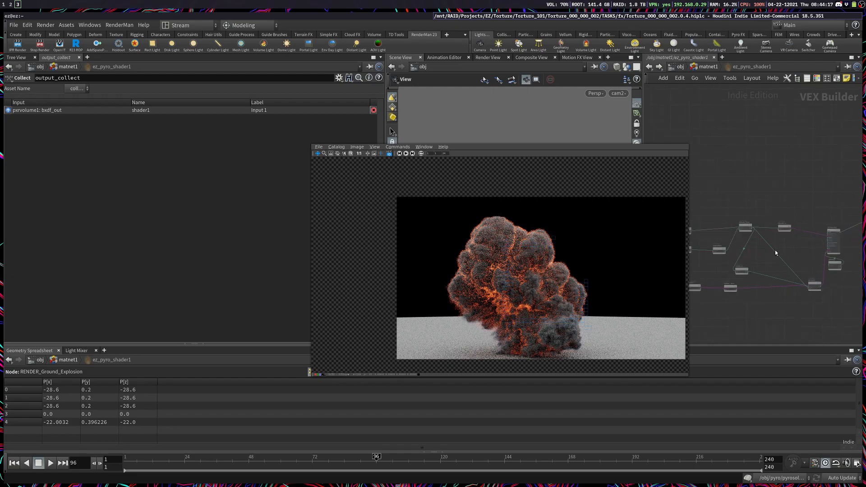
pyautogui.moveTo(793, 330); pyautogui.dragTo(817, 333, button='middle')
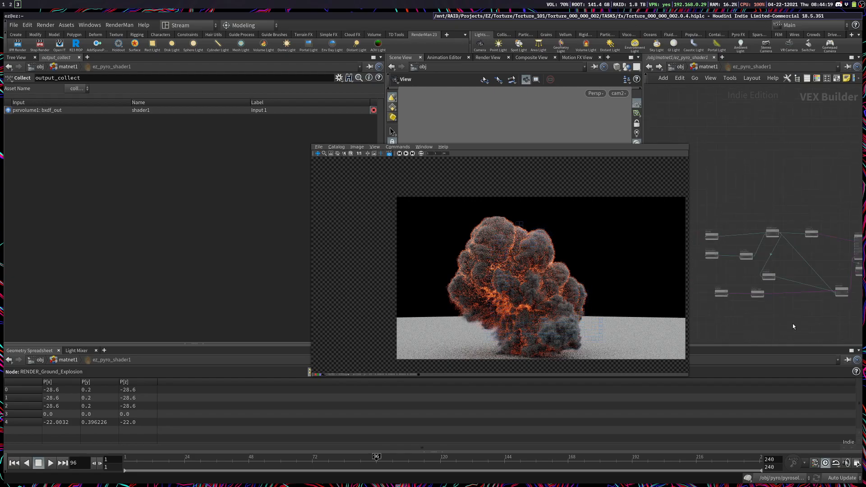
pyautogui.scroll(3, 766, 316)
pyautogui.moveTo(799, 293)
pyautogui.mouseDown(button='middle')
pyautogui.moveTo(720, 309)
pyautogui.moveTo(811, 303)
pyautogui.mouseUp(button='middle')
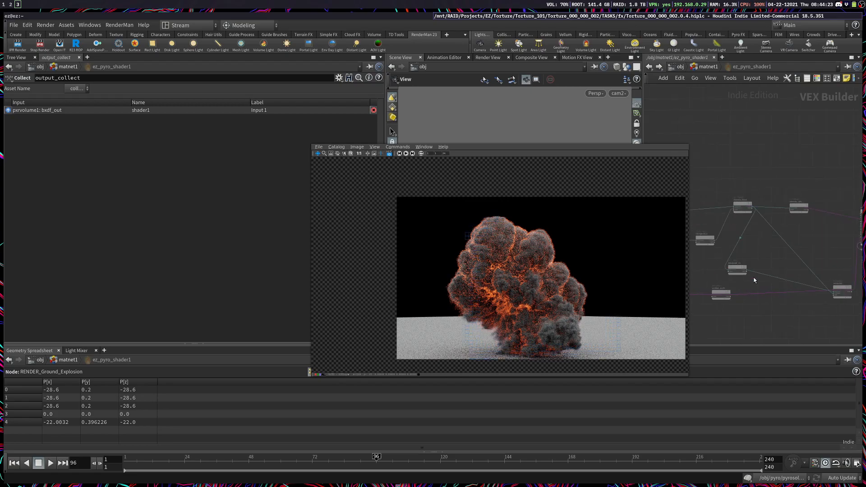
pyautogui.moveTo(722, 244); pyautogui.dragTo(774, 245, button='middle')
pyautogui.moveTo(852, 244); pyautogui.dragTo(696, 266, button='middle')
pyautogui.scroll(3, 777, 284)
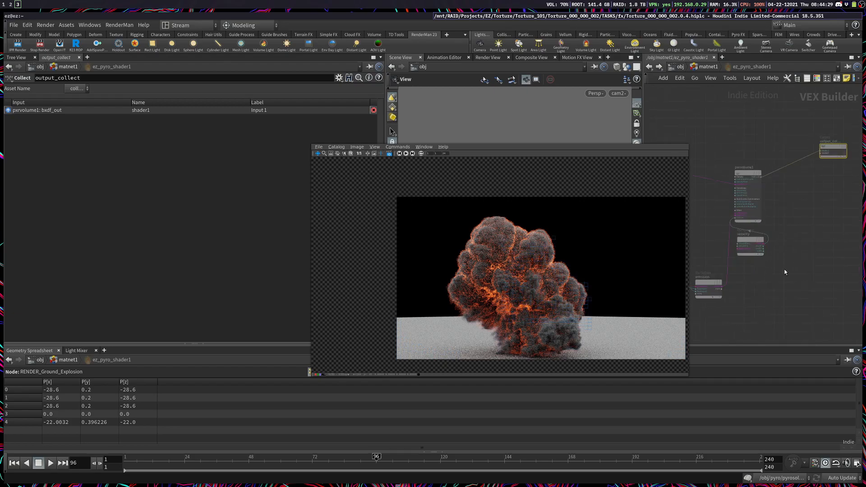
pyautogui.click(705, 67)
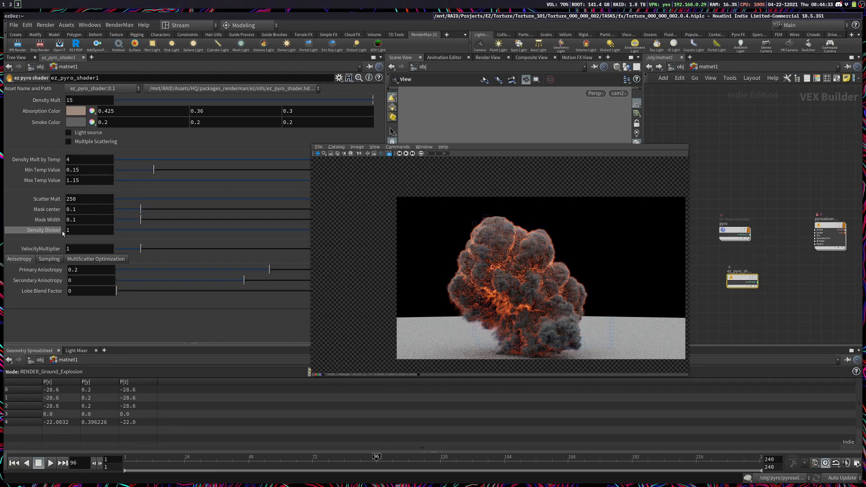
# Step: Show the volumes' primitive attributes in the geometry spreadsheet and try a Density Divisor of 23 on ez_pyro_shader1, resetting it to 1
pyautogui.keyDown('super'); pyautogui.moveTo(498, 201); pyautogui.dragTo(469, 143); pyautogui.keyUp('super')
pyautogui.click(330, 373)
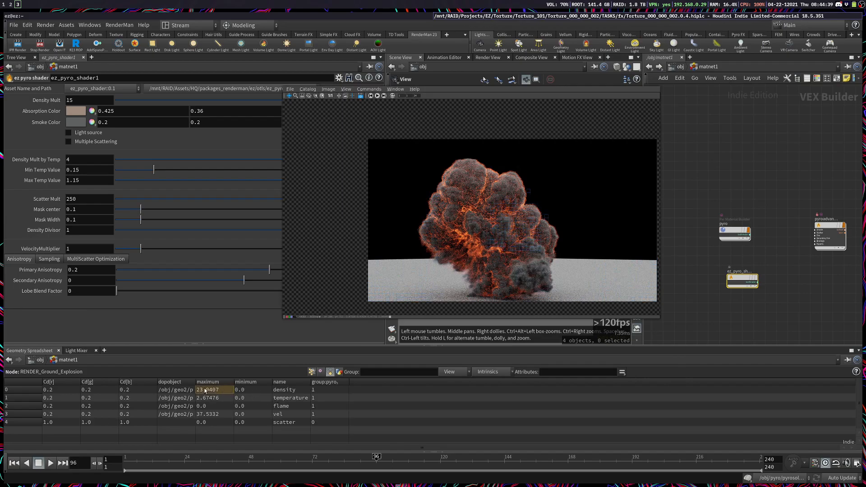
pyautogui.click(90, 232)
pyautogui.write('23')
pyautogui.press('Return')
pyautogui.click(90, 232)
pyautogui.press('Return')
pyautogui.doubleClick(91, 233)
pyautogui.write('1')
pyautogui.press('Return')
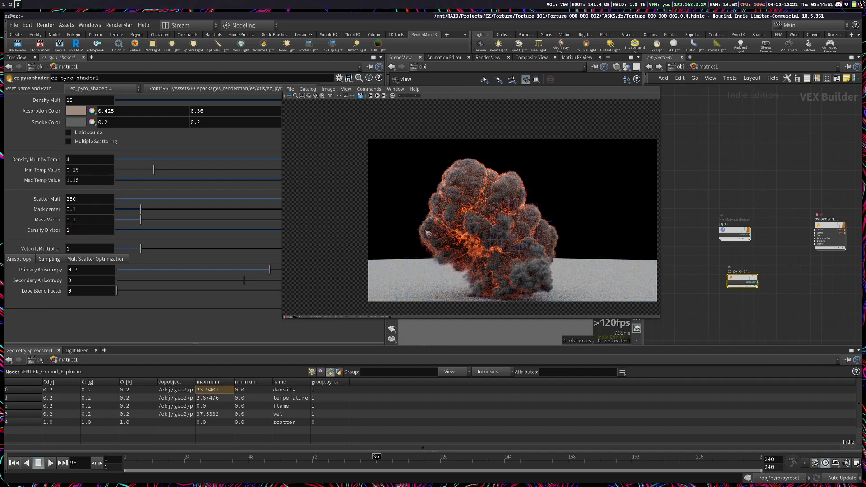
# Step: Move the render window clear of the shader parameters and reopen the pyro material builder's network
pyautogui.keyDown('super'); pyautogui.moveTo(475, 225); pyautogui.dragTo(399, 318); pyautogui.keyUp('super')
pyautogui.moveTo(484, 335); pyautogui.dragTo(428, 331)
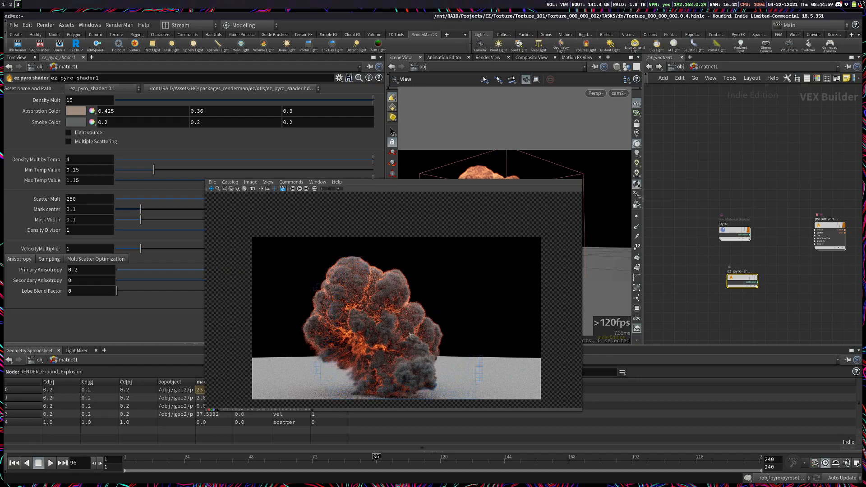
pyautogui.doubleClick(735, 233)
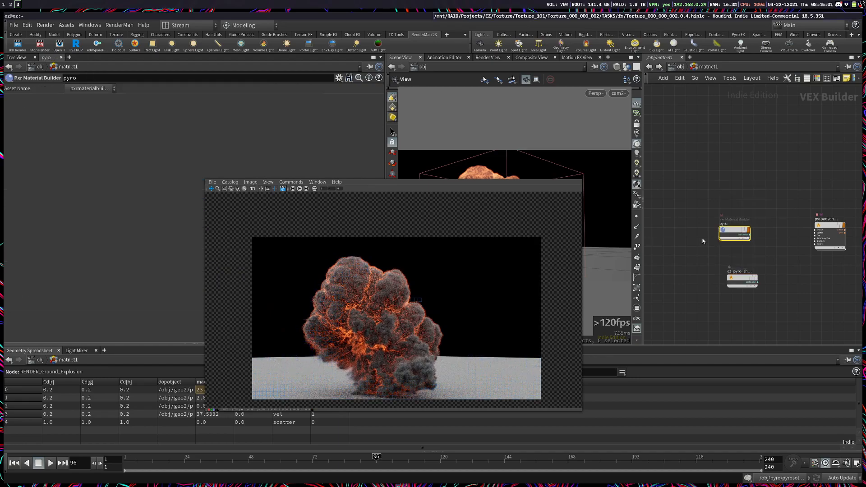
pyautogui.moveTo(766, 153); pyautogui.dragTo(738, 145, button='middle')
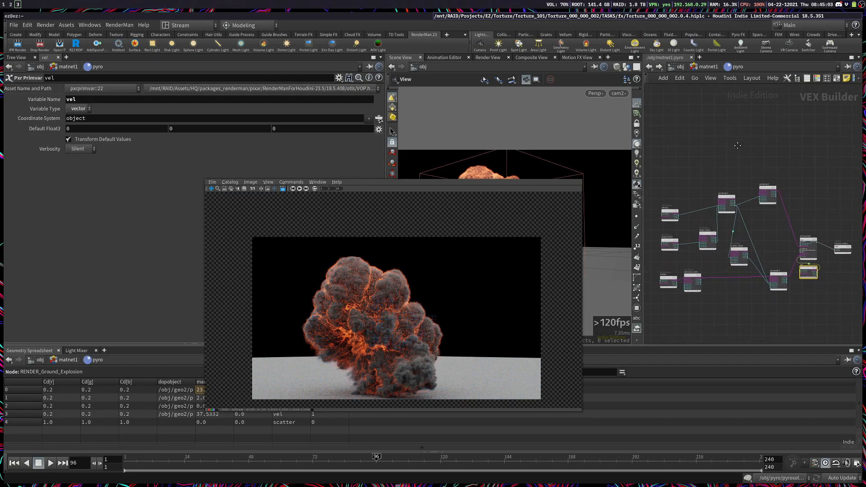
# Step: Open the RenderMan Preset Browser in a new pane tab beside the network and return to the matnet1 network
pyautogui.press('u')
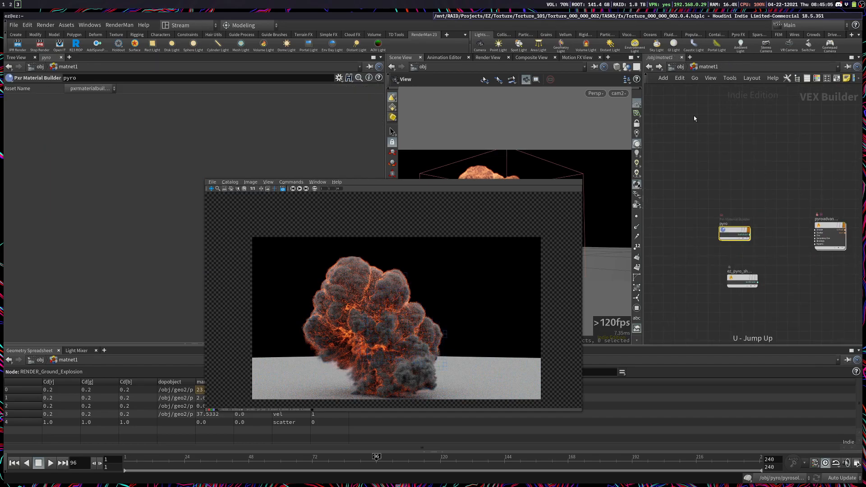
pyautogui.click(690, 57)
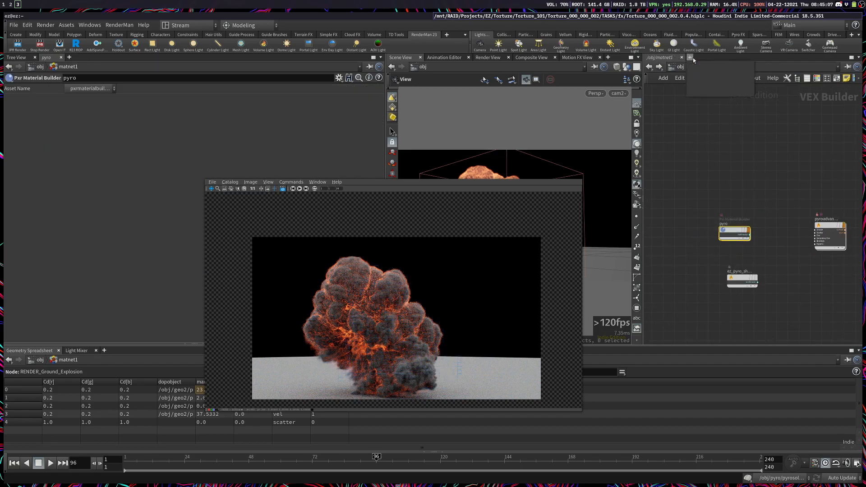
pyautogui.moveTo(710, 77)
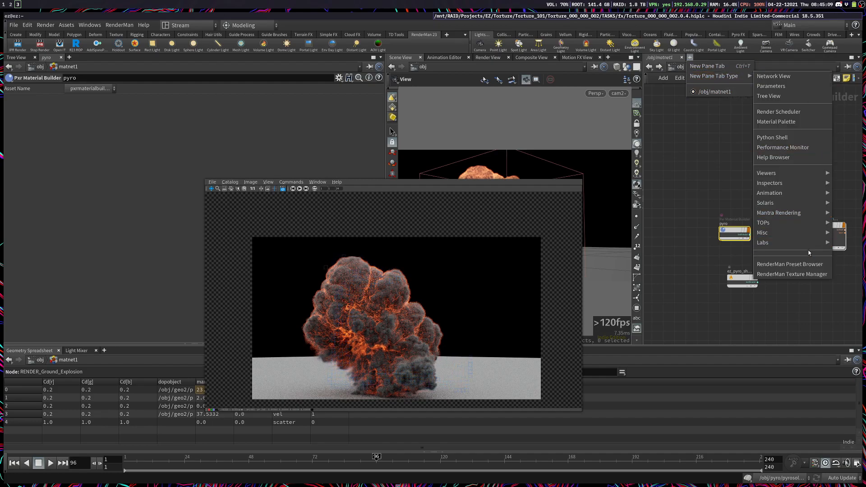
pyautogui.click(804, 265)
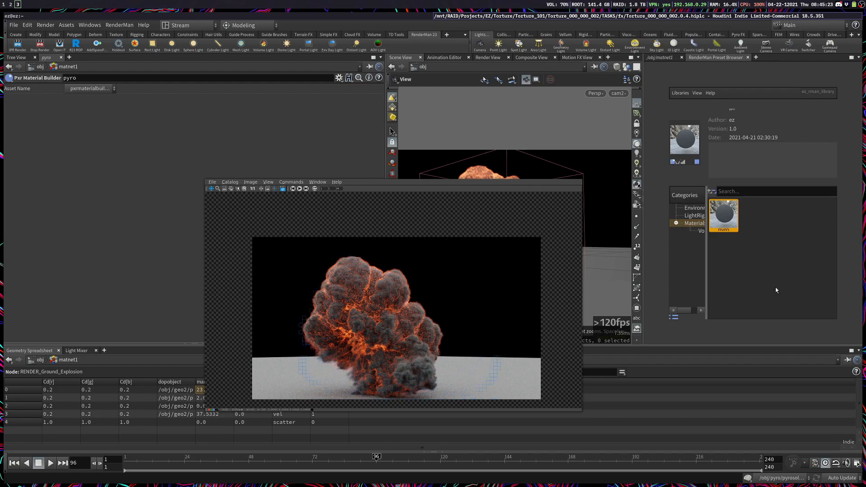
pyautogui.click(666, 58)
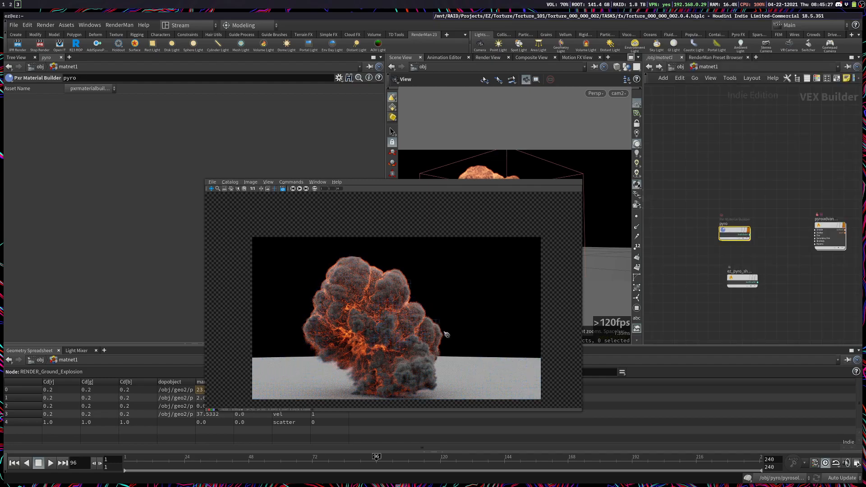
# Step: Reopen the pyro material builder's network and show pxrvolume1's parameters, moving the render window clear of them to read the Light source help
pyautogui.keyDown('super'); pyautogui.moveTo(389, 363); pyautogui.dragTo(338, 337); pyautogui.keyUp('super')
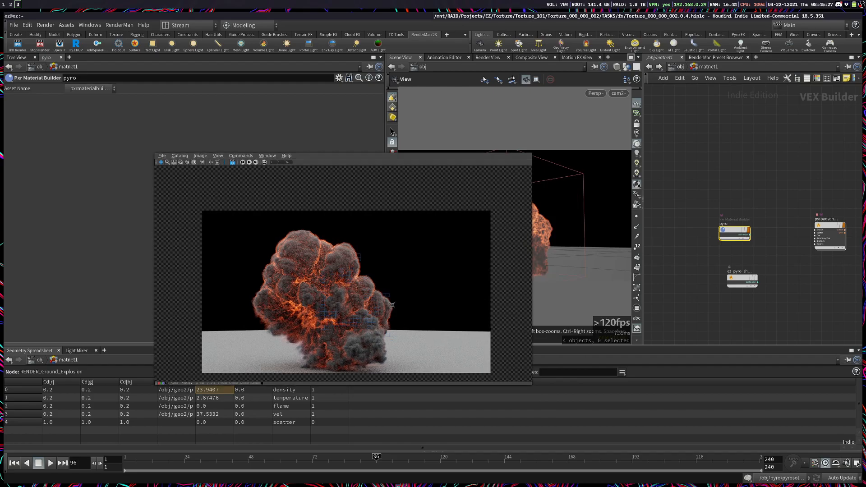
pyautogui.doubleClick(734, 233)
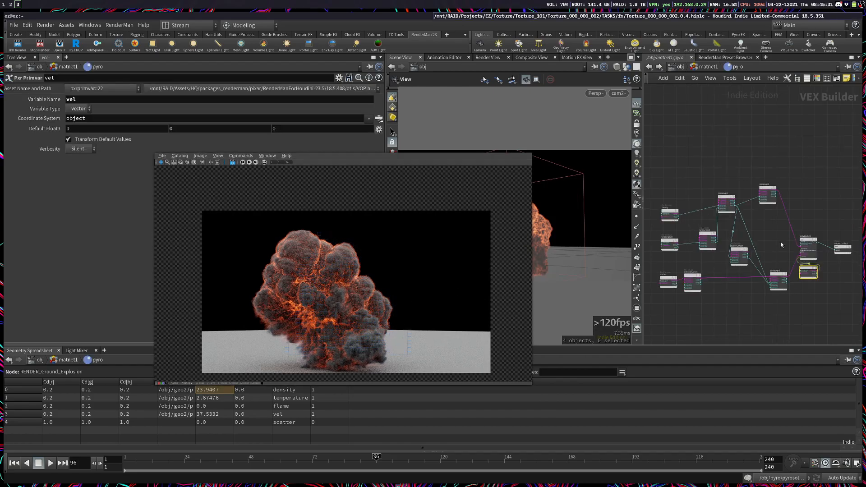
pyautogui.scroll(5, 785, 230)
pyautogui.moveTo(849, 208); pyautogui.dragTo(739, 168, button='middle')
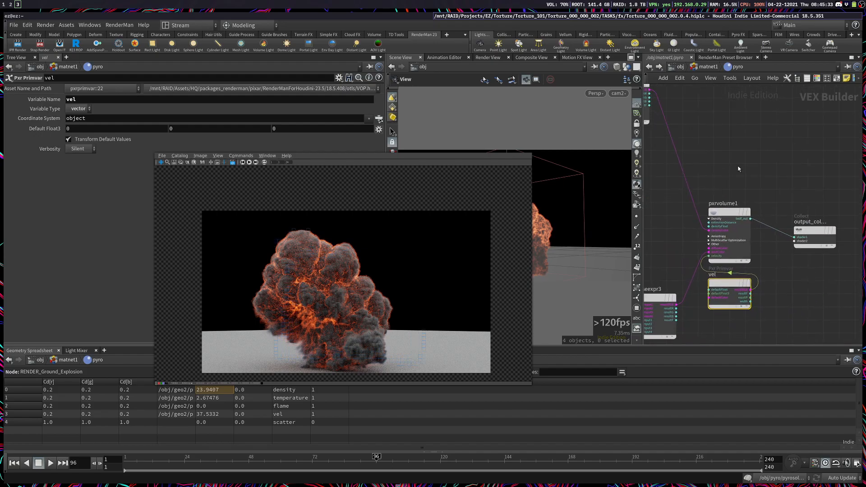
pyautogui.moveTo(746, 163); pyautogui.dragTo(722, 240)
pyautogui.keyDown('super'); pyautogui.moveTo(362, 257); pyautogui.dragTo(572, 185); pyautogui.keyUp('super')
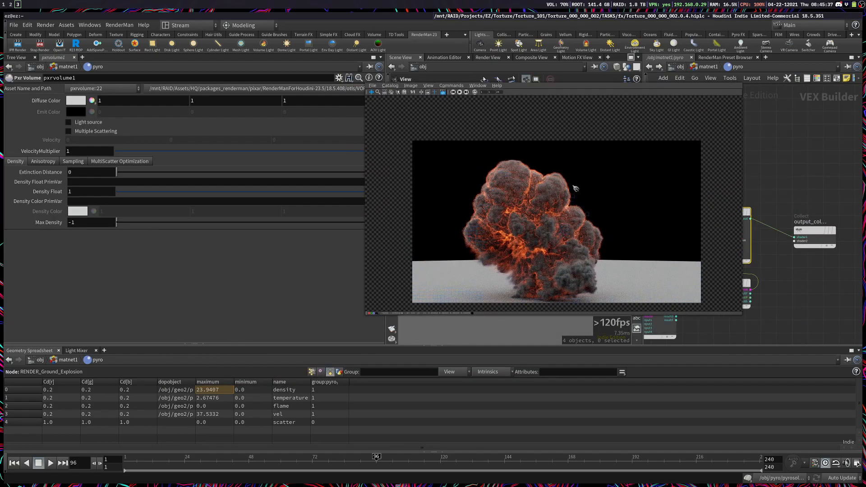
pyautogui.moveTo(78, 126)
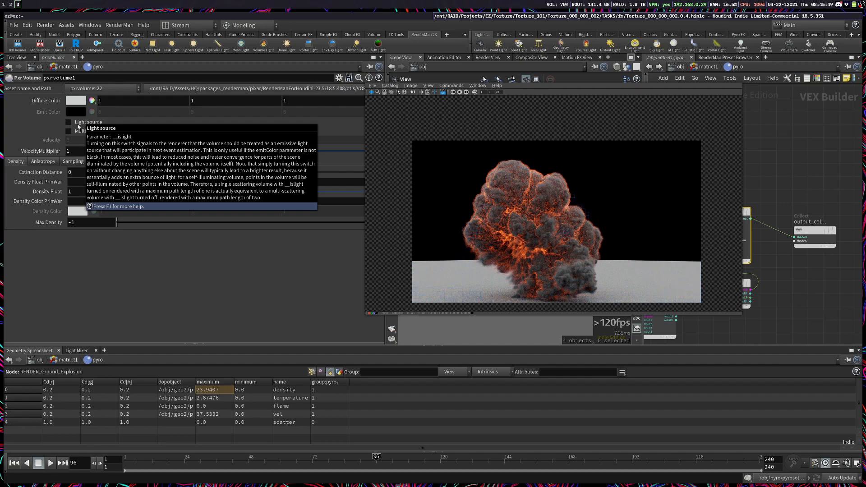
# Step: Set floatInput1 of the emission_mult expression node to 1000
pyautogui.scroll(5, 494, 293)
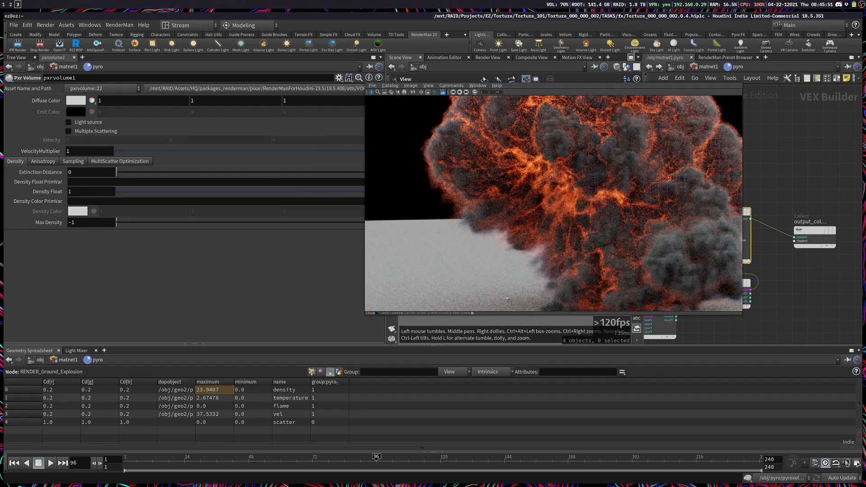
pyautogui.scroll(5, 505, 297)
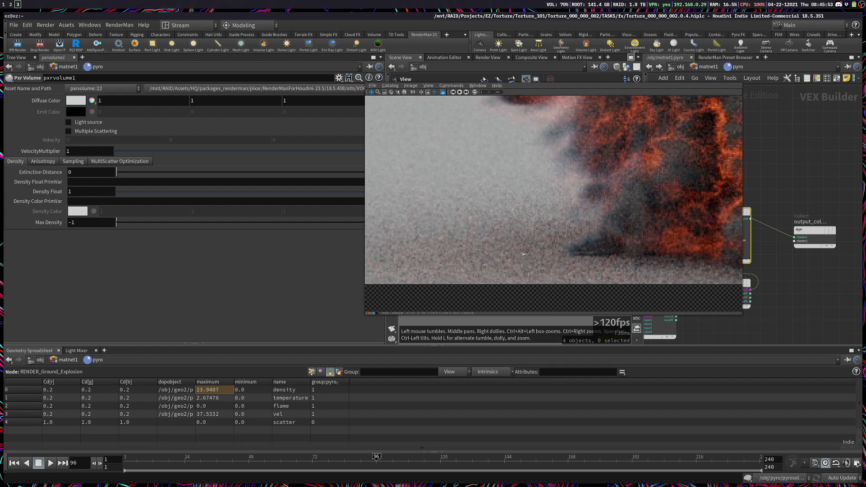
pyautogui.moveTo(521, 254); pyautogui.dragTo(543, 251, button='middle')
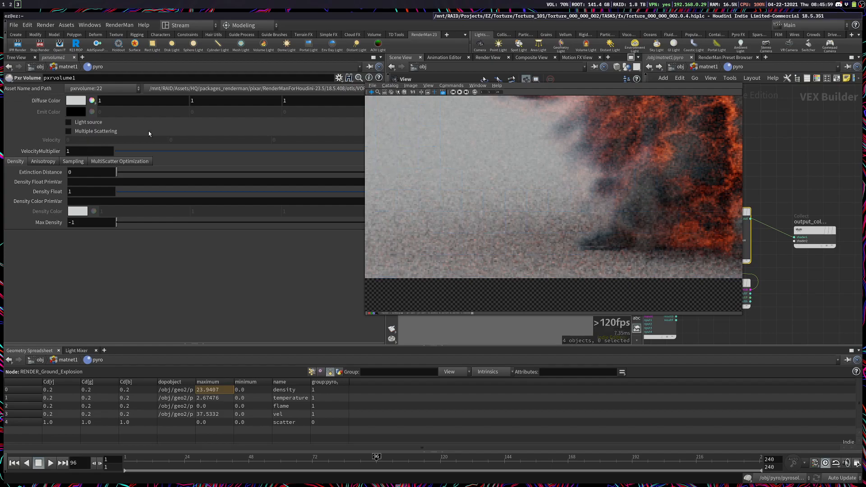
pyautogui.scroll(-5, 780, 276)
pyautogui.moveTo(765, 320); pyautogui.dragTo(826, 315, button='middle')
pyautogui.scroll(3, 826, 315)
pyautogui.scroll(2, 827, 317)
pyautogui.click(783, 253)
pyautogui.doubleClick(74, 145)
pyautogui.write('1000')
pyautogui.press('Return')
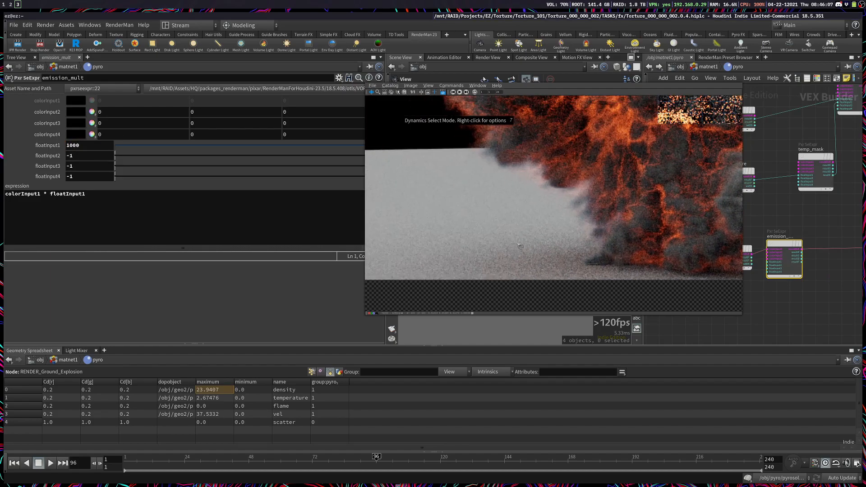
# Step: Restrict the render to a crop region on the ground beside the explosion and examine its noise
pyautogui.moveTo(412, 213); pyautogui.dragTo(592, 281)
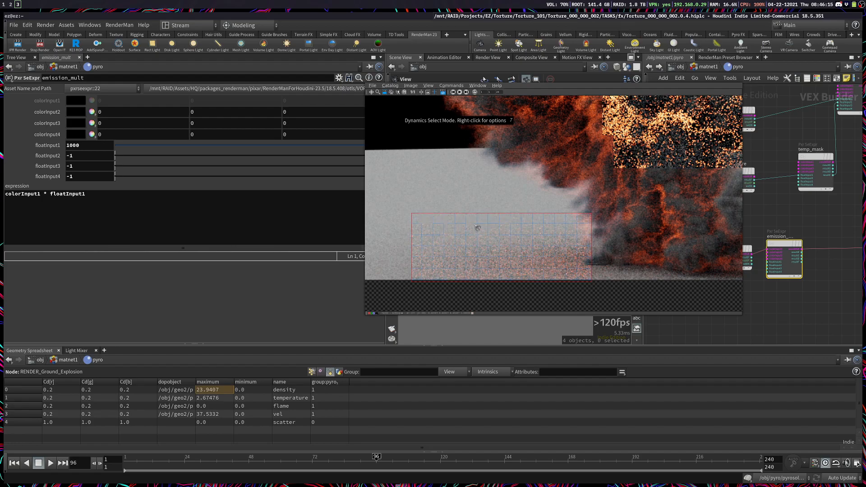
pyautogui.scroll(2, 478, 228)
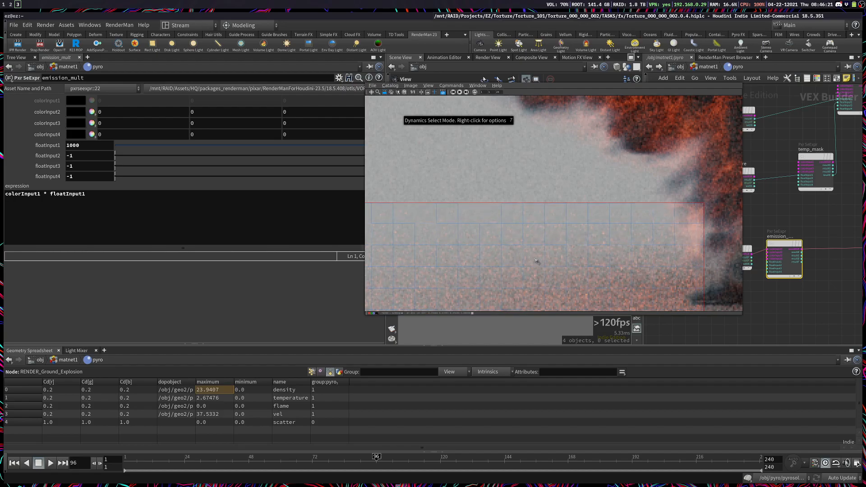
pyautogui.scroll(-3, 536, 262)
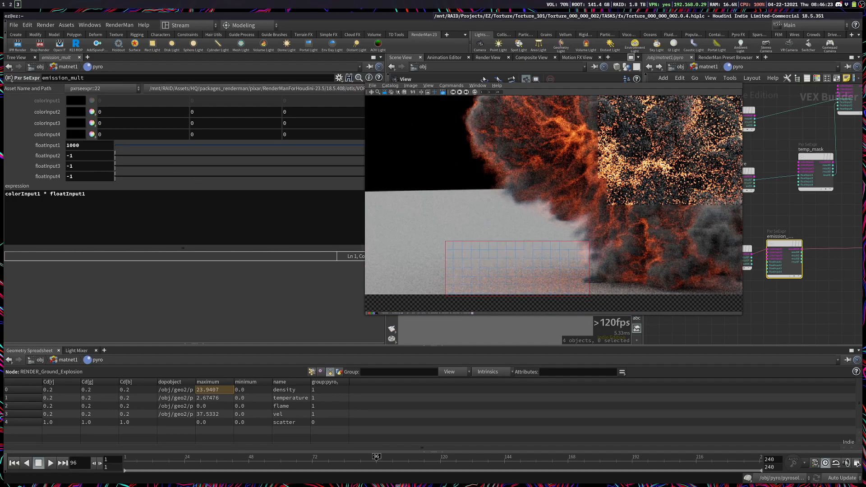
# Step: Enable Light source on pxrvolume1 and restart the render
pyautogui.moveTo(831, 213); pyautogui.dragTo(749, 205, button='middle')
pyautogui.moveTo(812, 236); pyautogui.dragTo(724, 301, button='middle')
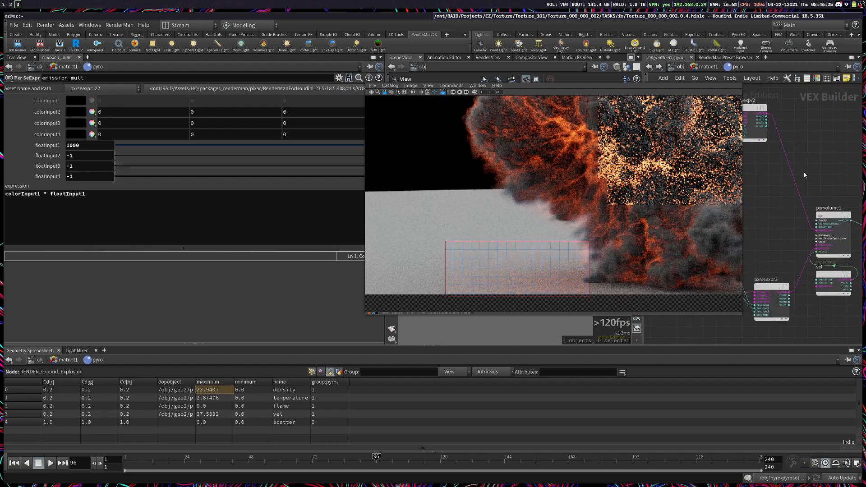
pyautogui.click(821, 227)
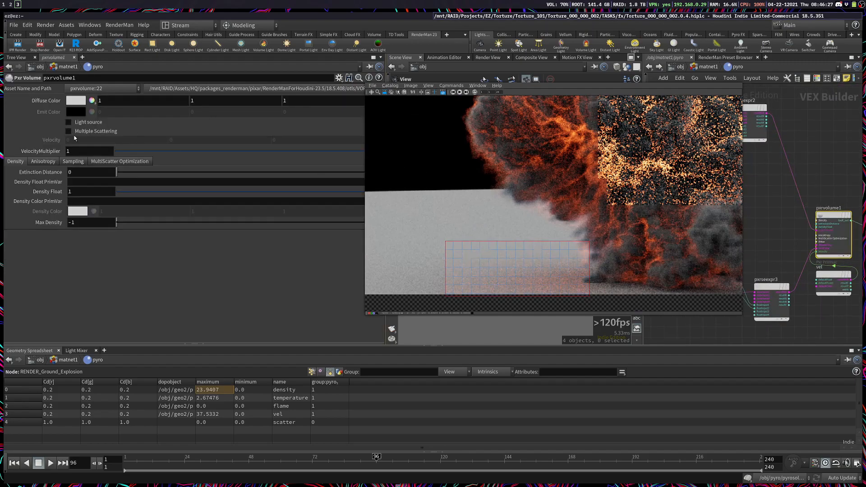
pyautogui.click(85, 123)
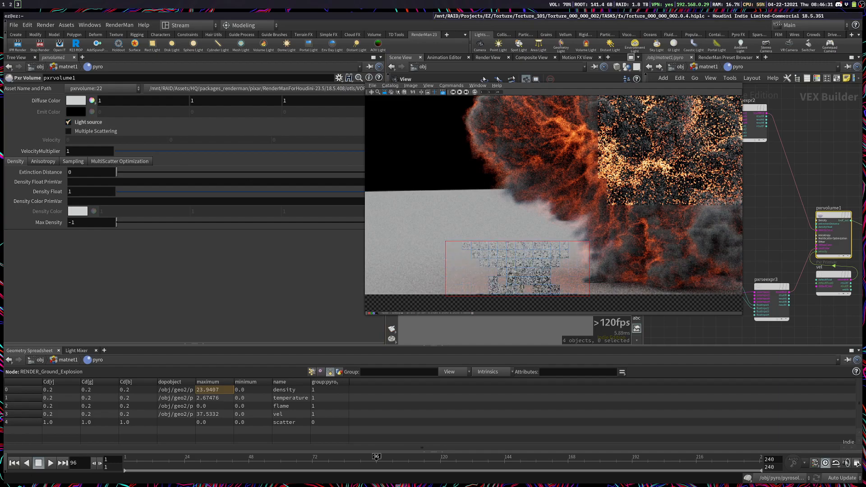
pyautogui.click(39, 45)
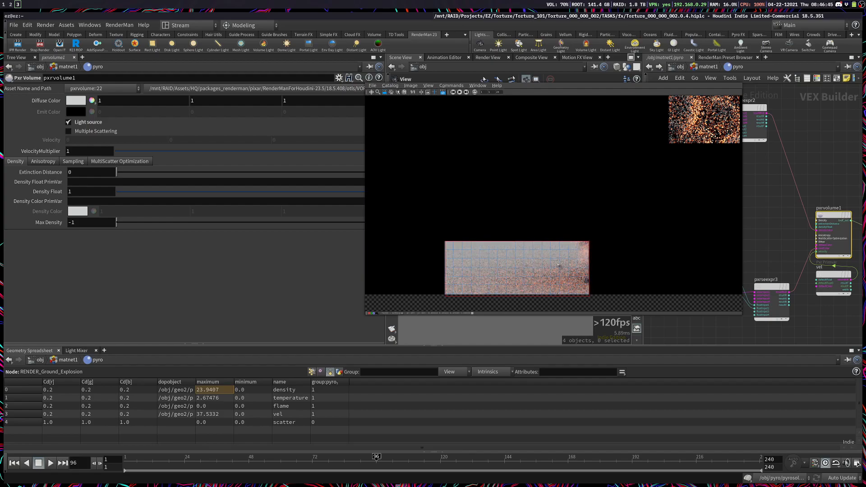
# Step: Examine the ground noise in the cropped render, turn Light source off on pxrvolume1 and rerender the full frame
pyautogui.scroll(1, 534, 267)
pyautogui.scroll(1, 520, 265)
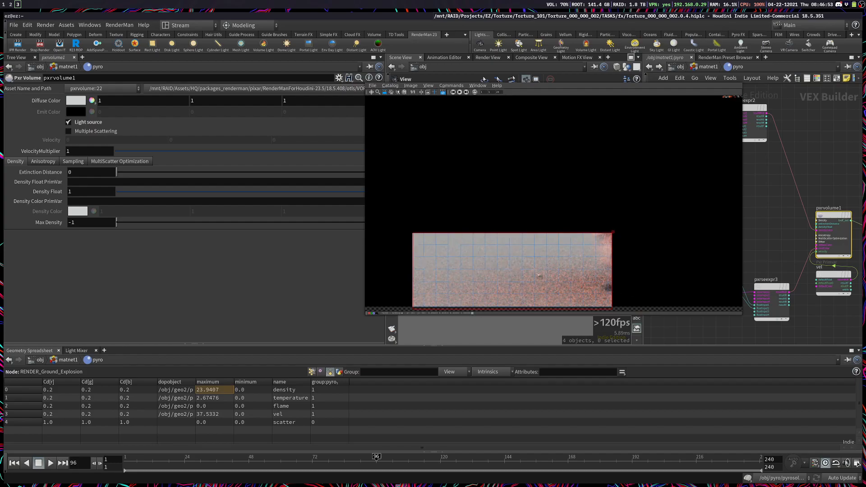
pyautogui.scroll(3, 472, 268)
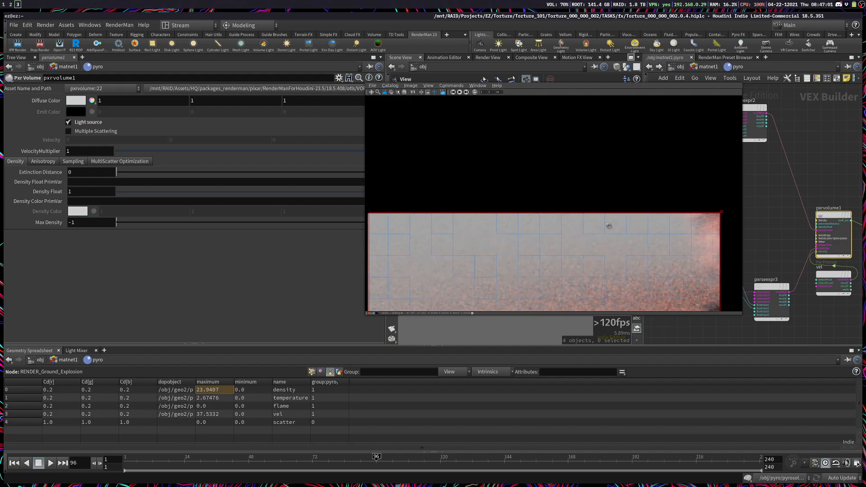
pyautogui.scroll(-2, 567, 267)
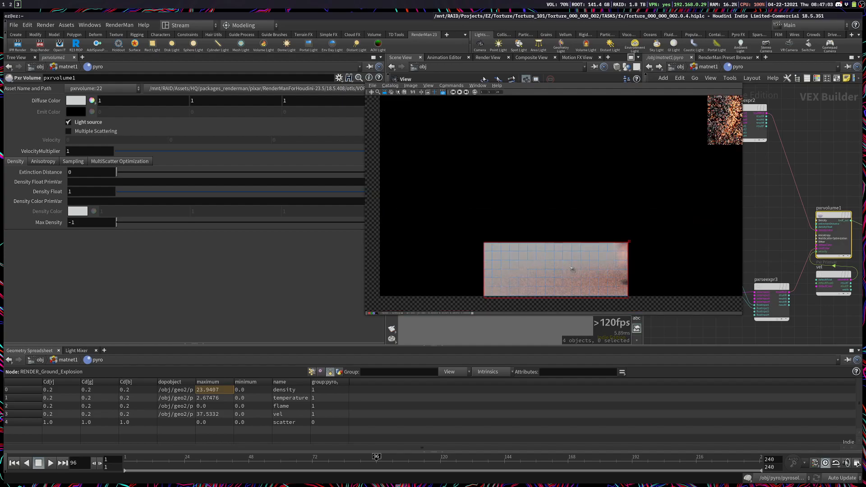
pyautogui.moveTo(615, 283); pyautogui.dragTo(574, 270, button='middle')
pyautogui.scroll(3, 578, 246)
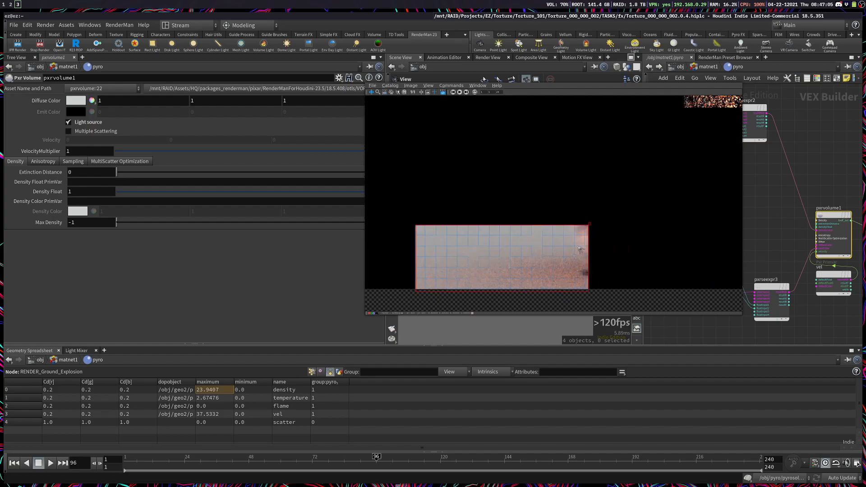
pyautogui.click(94, 125)
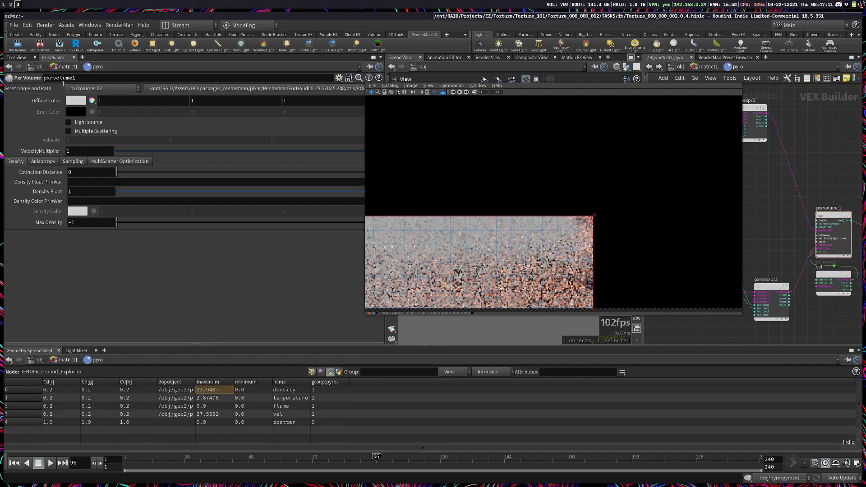
pyautogui.click(35, 43)
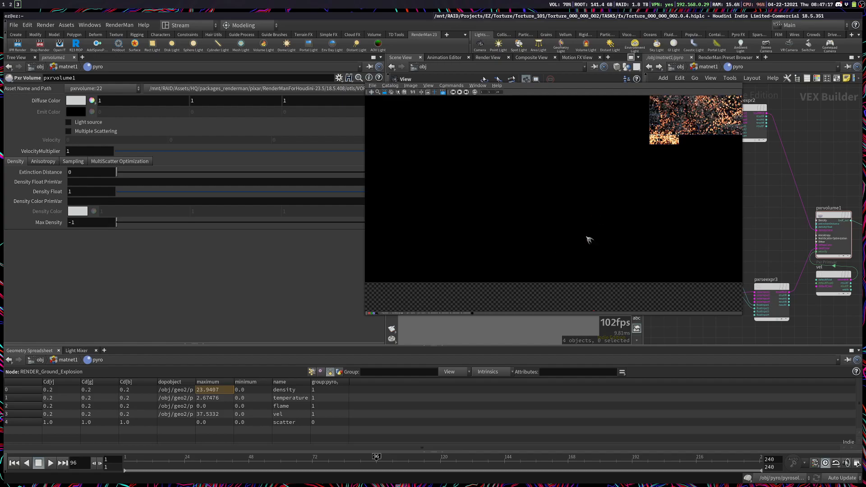
pyautogui.moveTo(621, 237); pyautogui.dragTo(528, 272, button='middle')
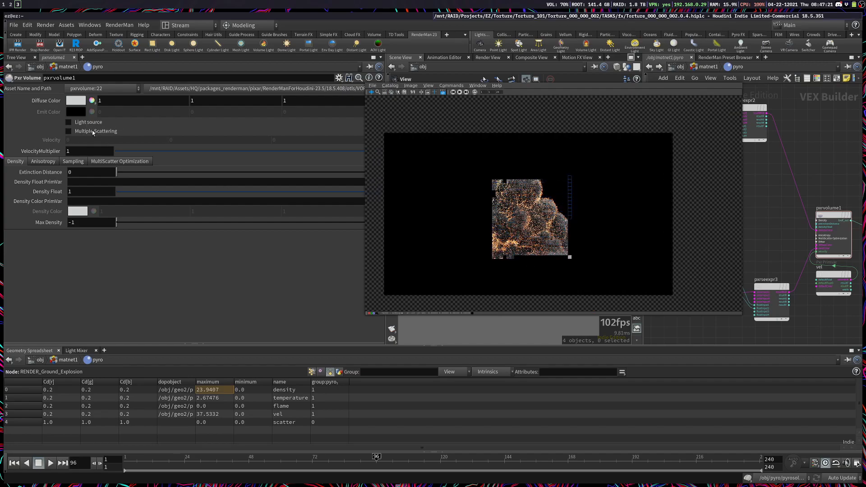
# Step: Enable Multiple Scattering on pxrvolume1 and center the explosion in the render window
pyautogui.moveTo(93, 132)
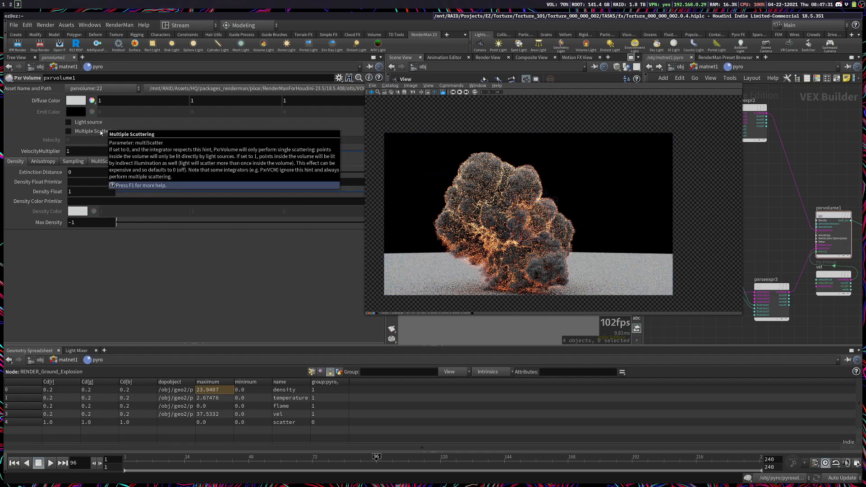
pyautogui.click(101, 132)
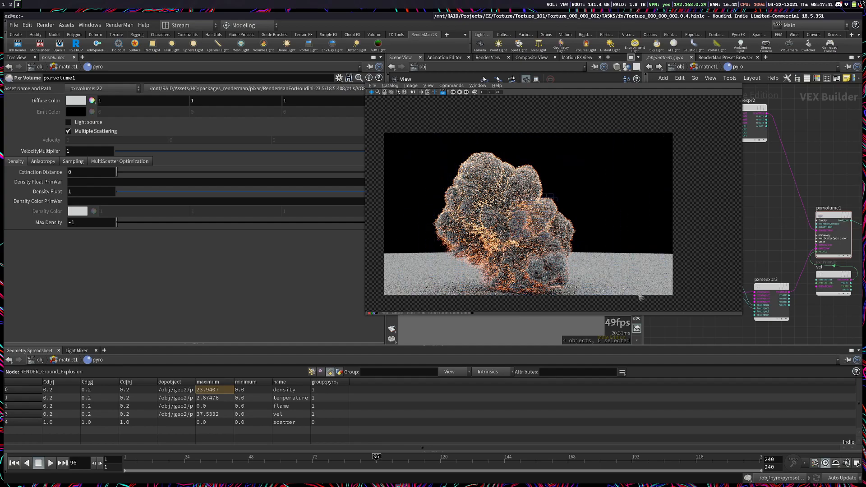
pyautogui.moveTo(554, 262); pyautogui.dragTo(577, 264)
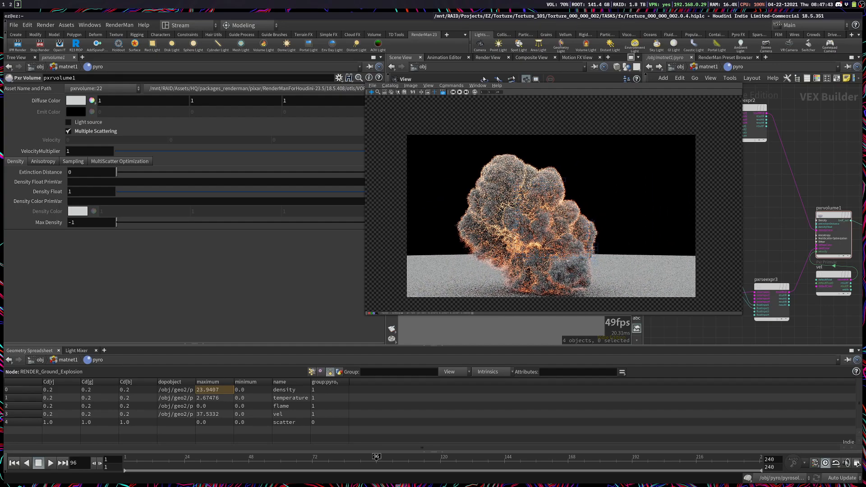
# Step: Switch to the browser to review the Smoke and Emission and Emission Masking sections of the Pyro Shader documentation, then return to Houdini
pyautogui.press('super+2')
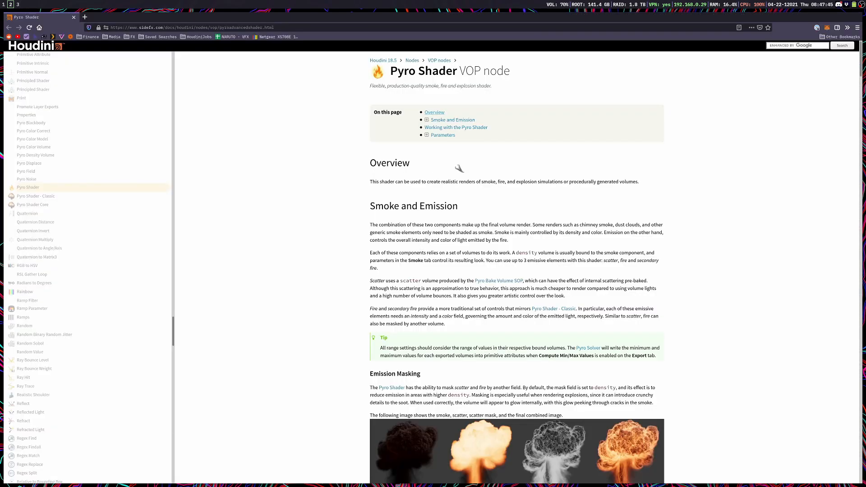
pyautogui.scroll(-3, 465, 217)
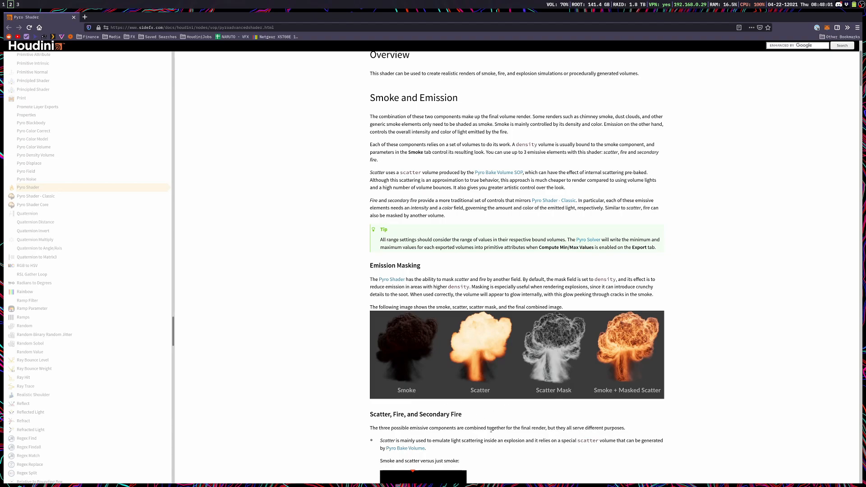
pyautogui.press('super+3')
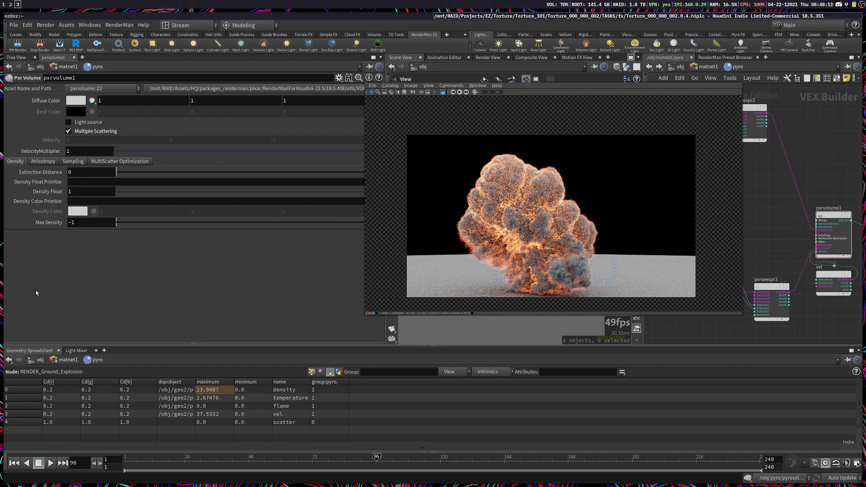
# Step: Review the Anisotropy parameters of pxrvolume1 and the colorInput1 values of pxrseexpr2, and return to pxrvolume1
pyautogui.click(51, 162)
pyautogui.click(79, 175)
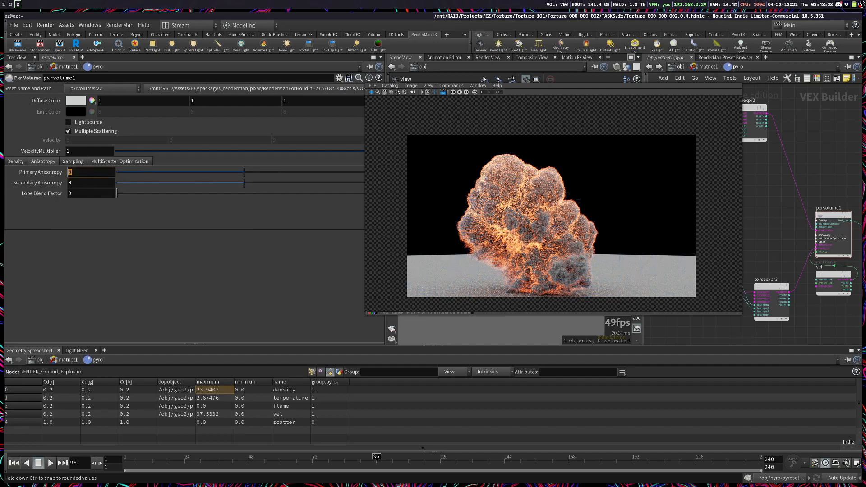
pyautogui.click(759, 122)
pyautogui.click(147, 100)
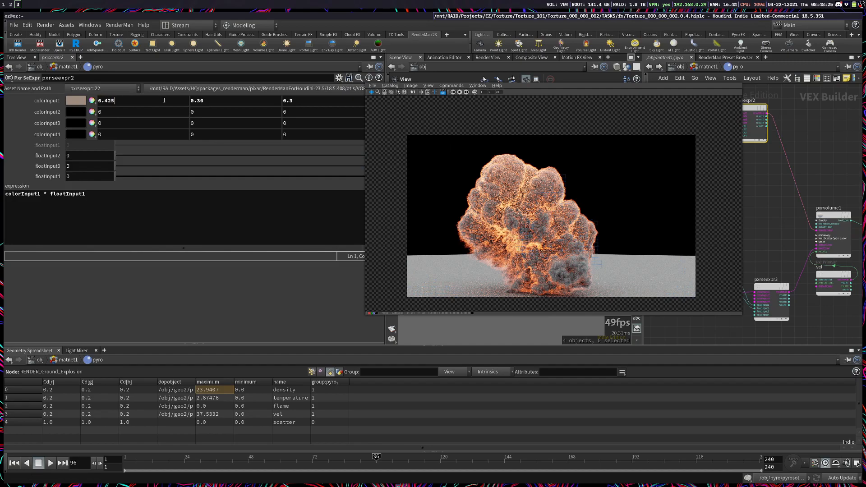
pyautogui.doubleClick(103, 96)
pyautogui.moveTo(62, 92); pyautogui.dragTo(115, 99)
pyautogui.click(817, 243)
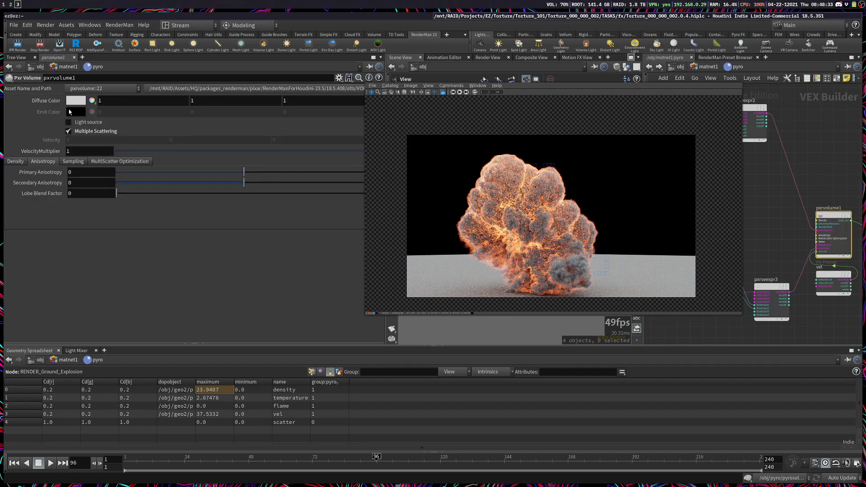
# Step: Set the Diffuse Color of pxrvolume1 to 0.2, 0.2, 0.2 and save the scene
pyautogui.click(125, 104)
pyautogui.write('0.2')
pyautogui.press('Tab')
pyautogui.write('0.2')
pyautogui.press('Tab')
pyautogui.write('0.')
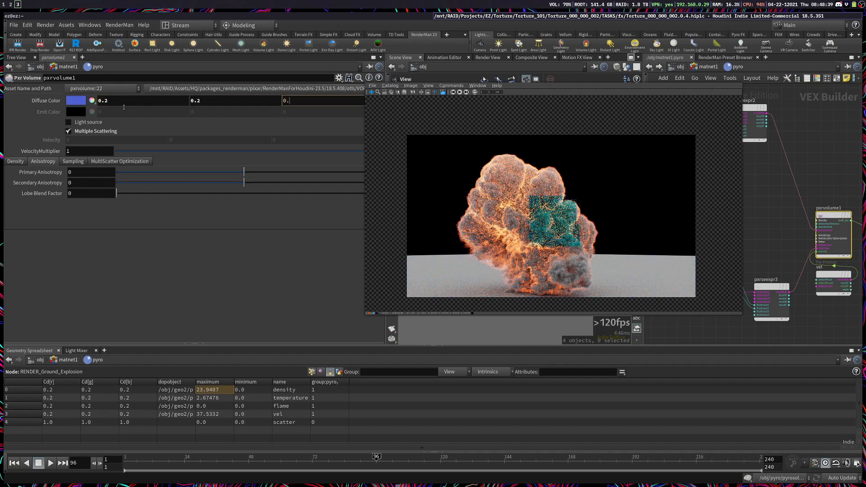
pyautogui.write('2')
pyautogui.press('Return')
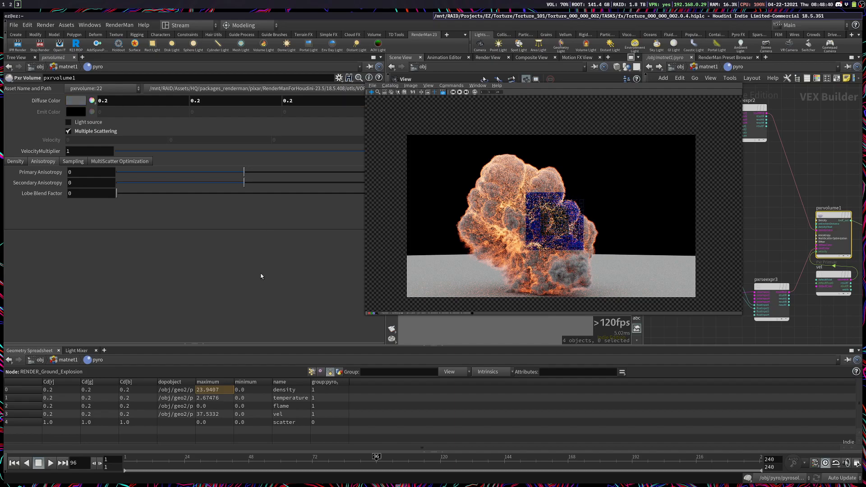
pyautogui.hotkey('ctrl', 's')
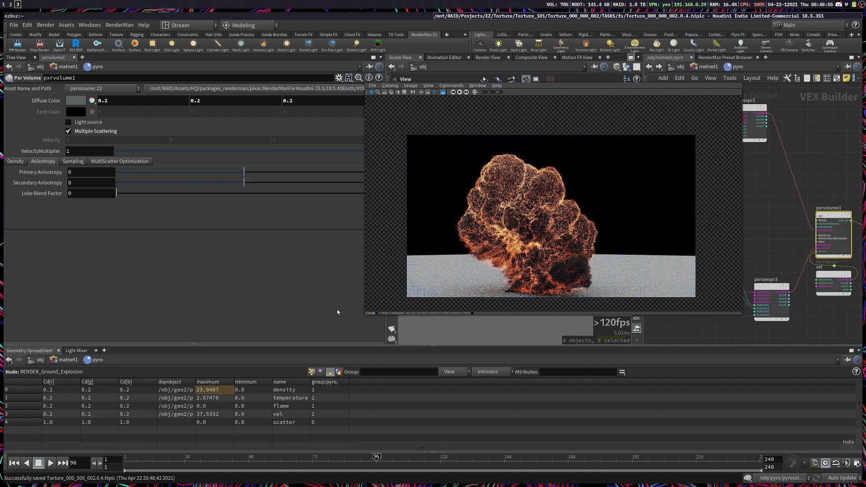
# Step: Move the render window clear of the pyro network, look over its nodes and go up to matnet1
pyautogui.keyDown('super'); pyautogui.moveTo(543, 223); pyautogui.dragTo(294, 341); pyautogui.keyUp('super')
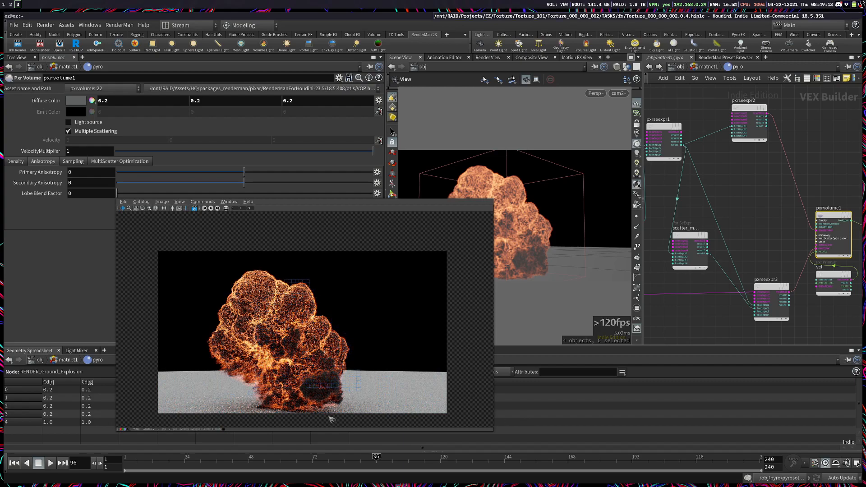
pyautogui.scroll(-3, 770, 258)
pyautogui.scroll(-2, 694, 315)
pyautogui.moveTo(676, 277); pyautogui.dragTo(722, 283, button='middle')
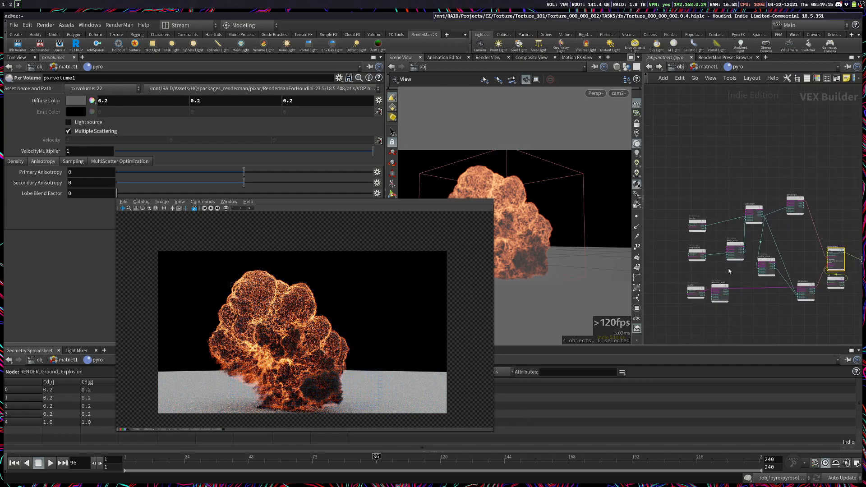
pyautogui.moveTo(790, 237); pyautogui.dragTo(773, 227, button='middle')
pyautogui.click(717, 67)
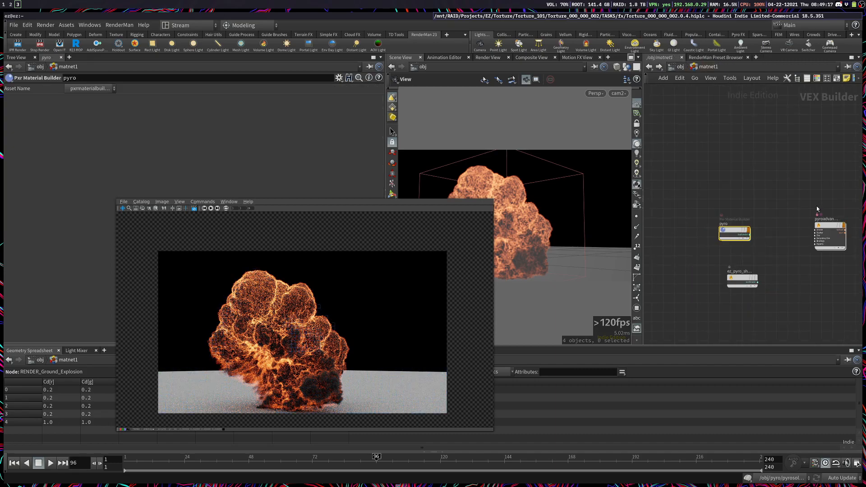
# Step: Examine the Fire and mask parameters of pyroadvancedshader1 by temporarily enabling them, check its Smoke settings, and go back inside pyro
pyautogui.click(60, 100)
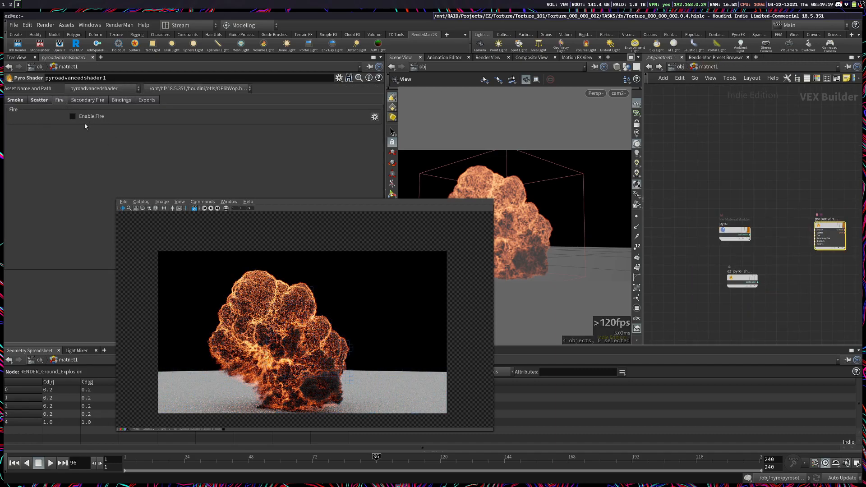
pyautogui.click(73, 116)
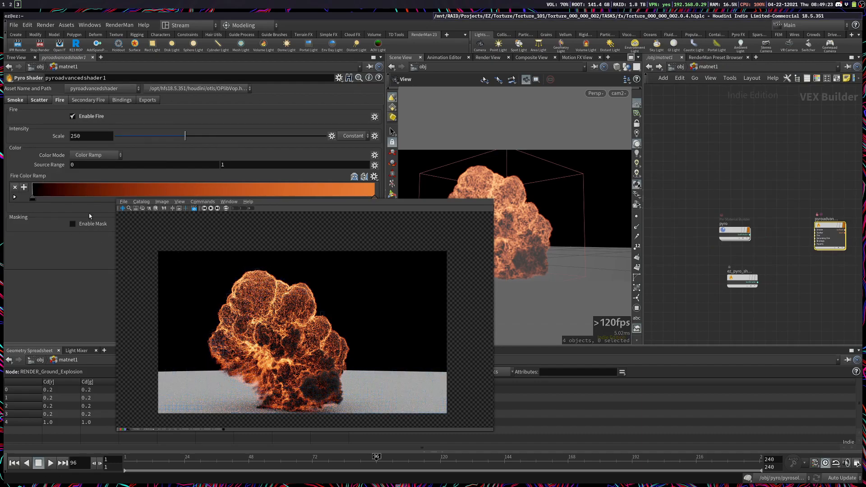
pyautogui.click(73, 224)
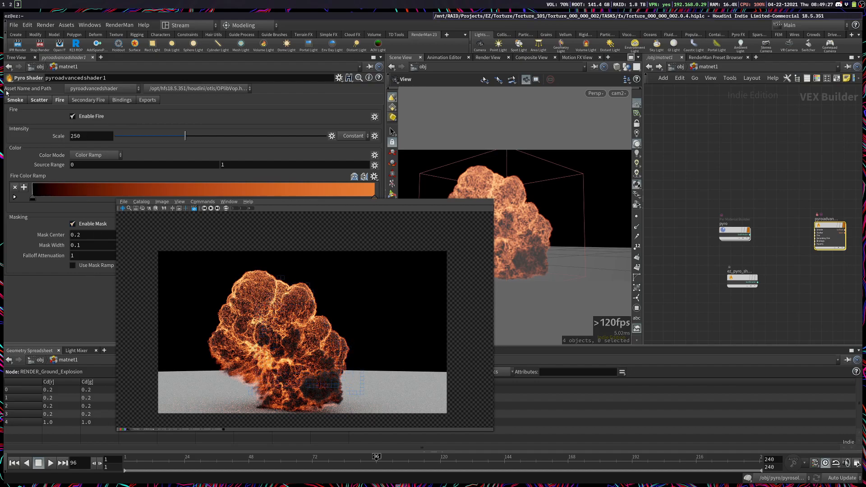
pyautogui.click(73, 117)
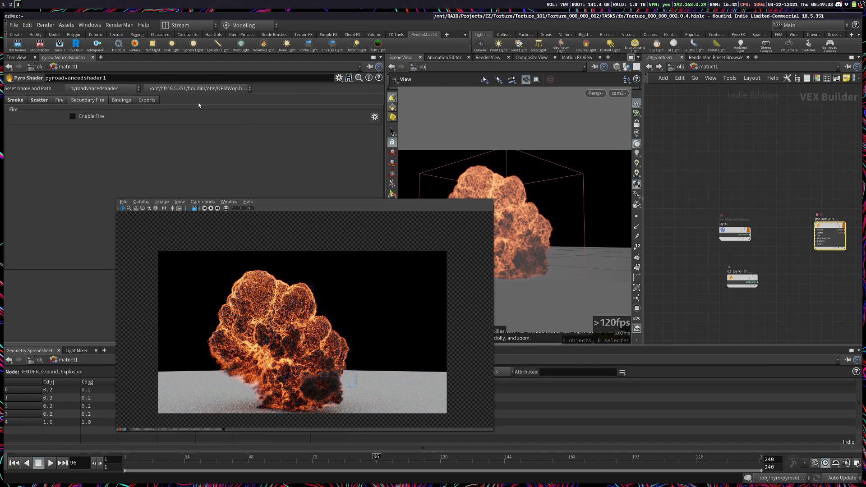
pyautogui.click(15, 100)
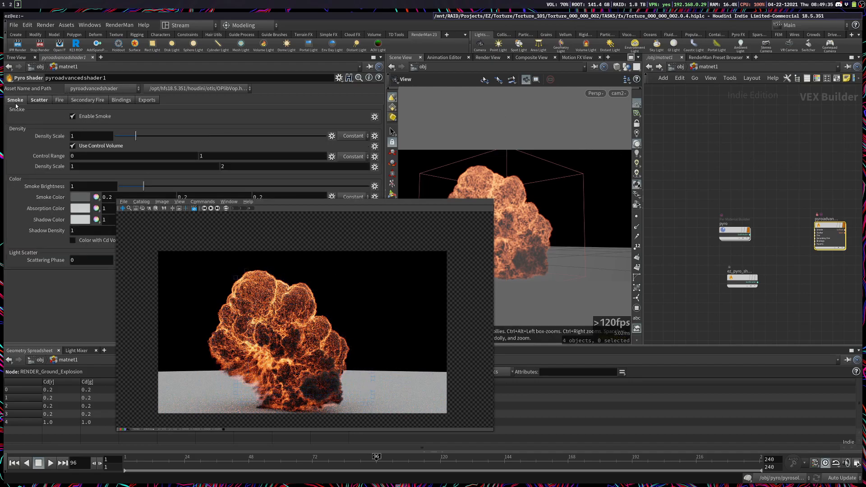
pyautogui.doubleClick(734, 233)
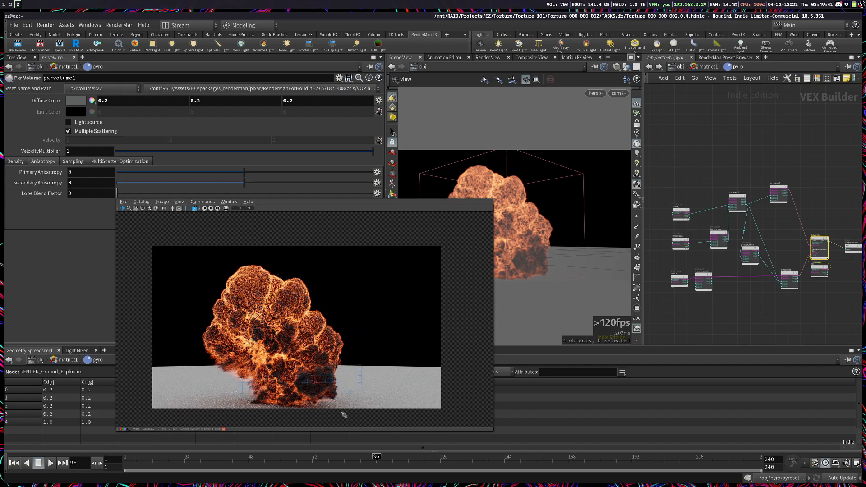
# Step: Inspect the expressions of pxrseexpr3, emission_mult and scatter_mask, highlighting the fit line in the scatter_mask code
pyautogui.scroll(2, 751, 259)
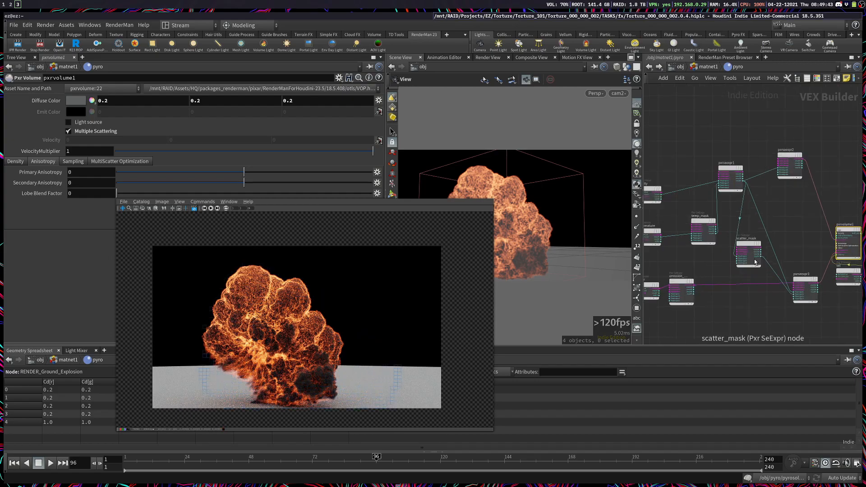
pyautogui.scroll(-2, 736, 237)
pyautogui.moveTo(856, 179); pyautogui.dragTo(851, 182, button='middle')
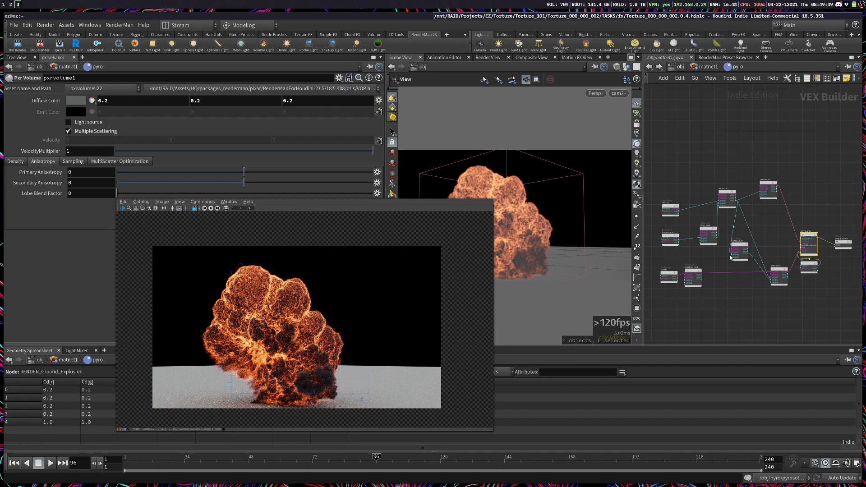
pyautogui.scroll(2, 730, 257)
pyautogui.click(801, 285)
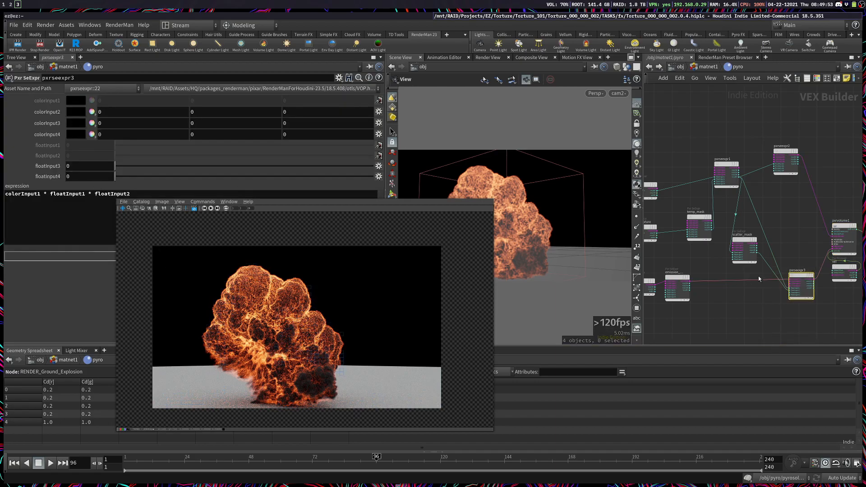
pyautogui.click(742, 247)
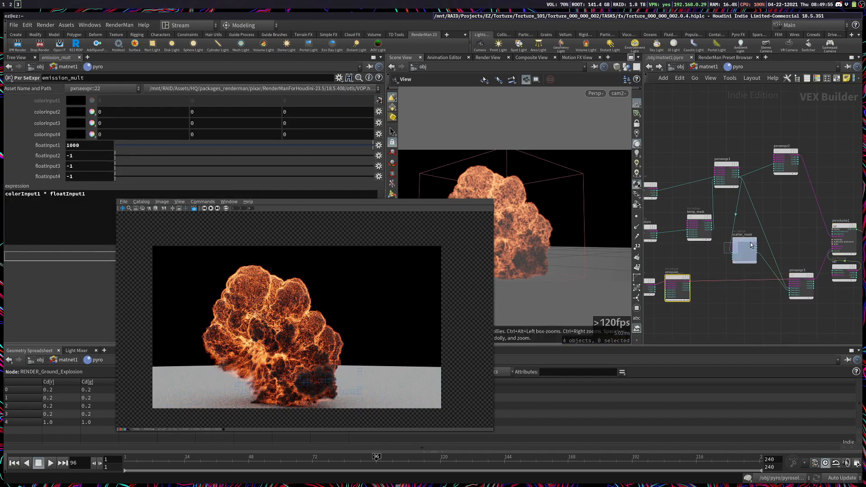
pyautogui.keyDown('super'); pyautogui.moveTo(309, 274); pyautogui.dragTo(575, 246); pyautogui.keyUp('super')
pyautogui.moveTo(274, 227); pyautogui.dragTo(8, 227)
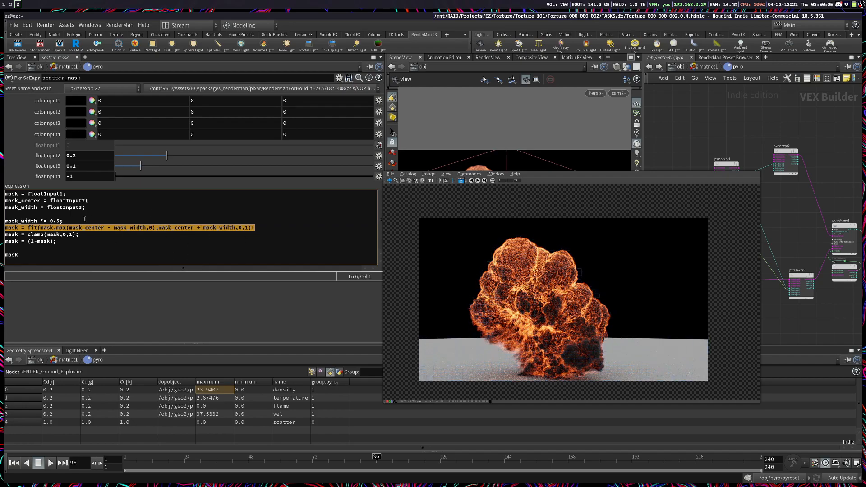
# Step: Switch to the browser and find the Mask Width description under Scatter Masking in the Pyro Shader documentation
pyautogui.press('super+2')
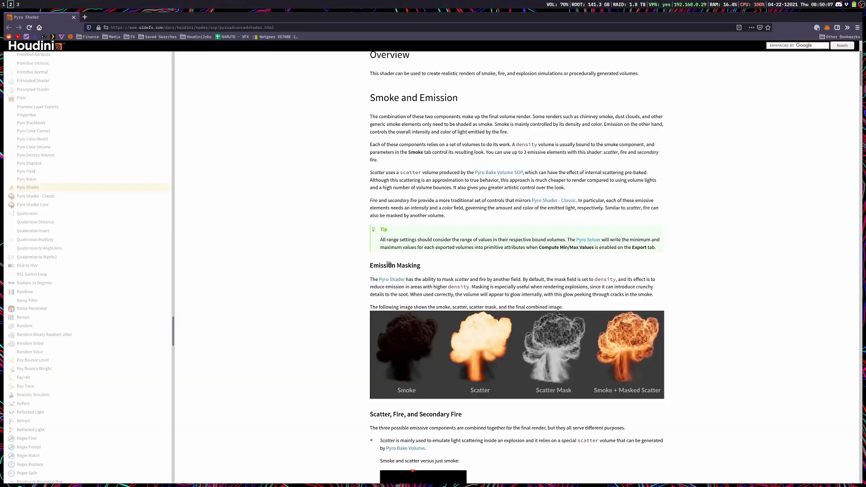
pyautogui.scroll(-4, 389, 271)
pyautogui.scroll(-15, 389, 271)
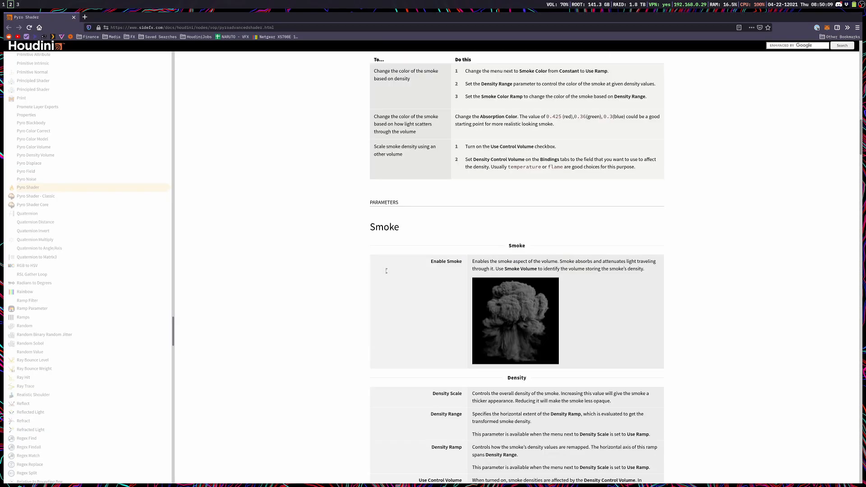
pyautogui.scroll(-15, 388, 274)
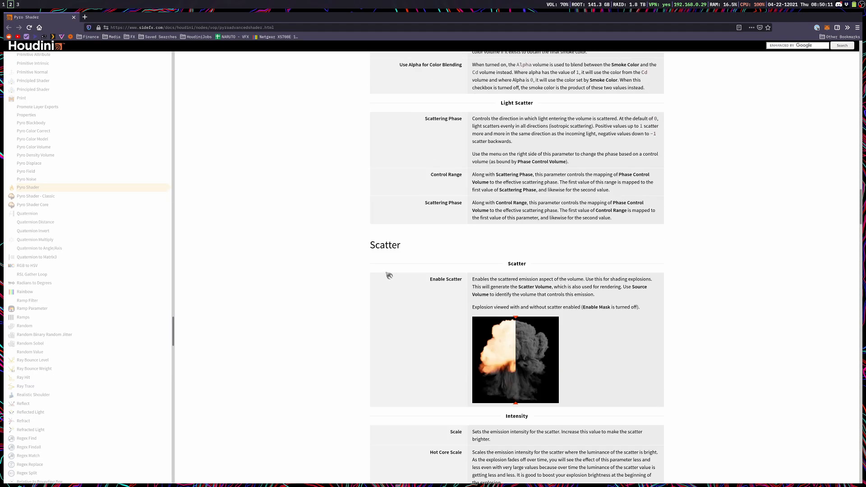
pyautogui.scroll(-3, 389, 275)
pyautogui.scroll(-14, 388, 277)
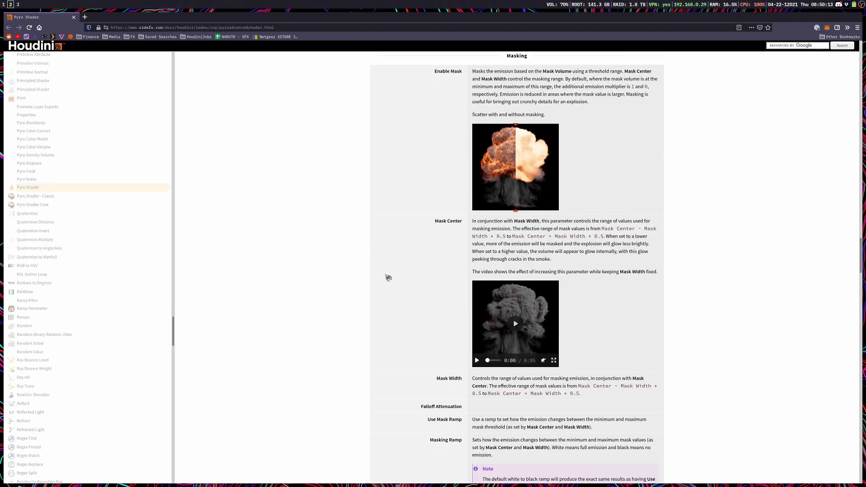
pyautogui.scroll(3, 462, 205)
pyautogui.moveTo(584, 200); pyautogui.dragTo(471, 185)
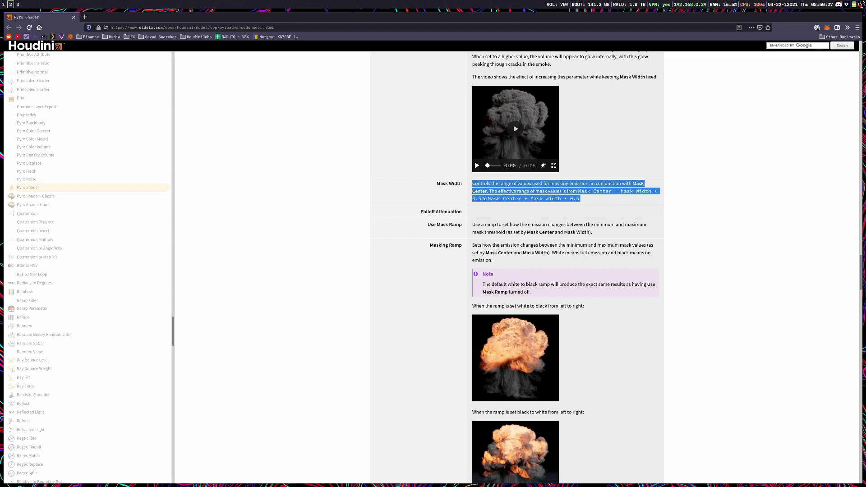
# Step: Review the Masking Ramp examples, play the Mask Center video, and return to Houdini
pyautogui.scroll(1, 712, 277)
pyautogui.scroll(-3, 625, 389)
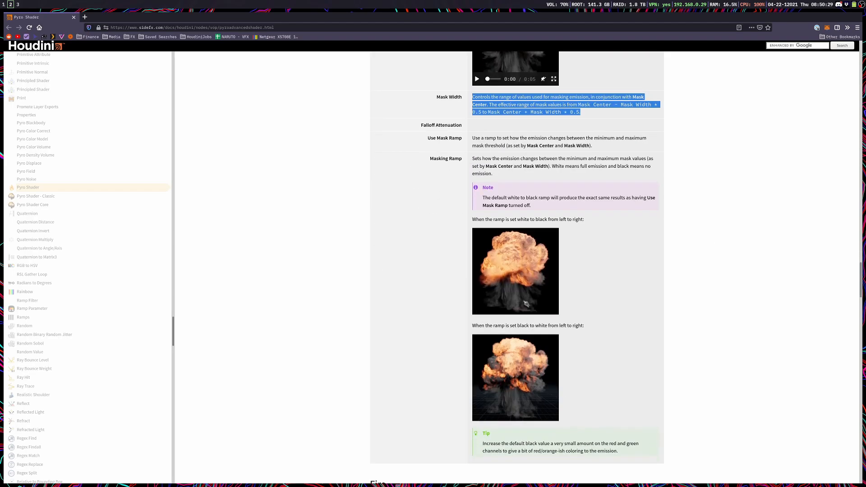
pyautogui.scroll(6, 512, 307)
pyautogui.click(512, 306)
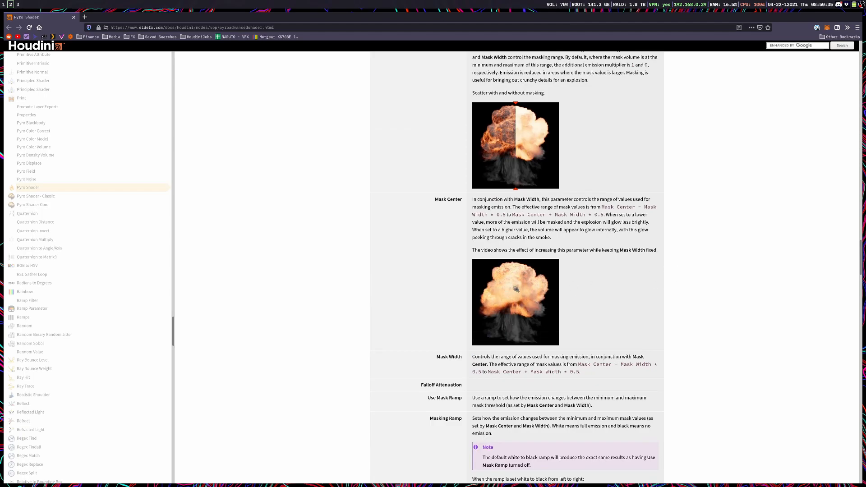
pyautogui.scroll(1, 490, 4)
pyautogui.scroll(-2, 489, 4)
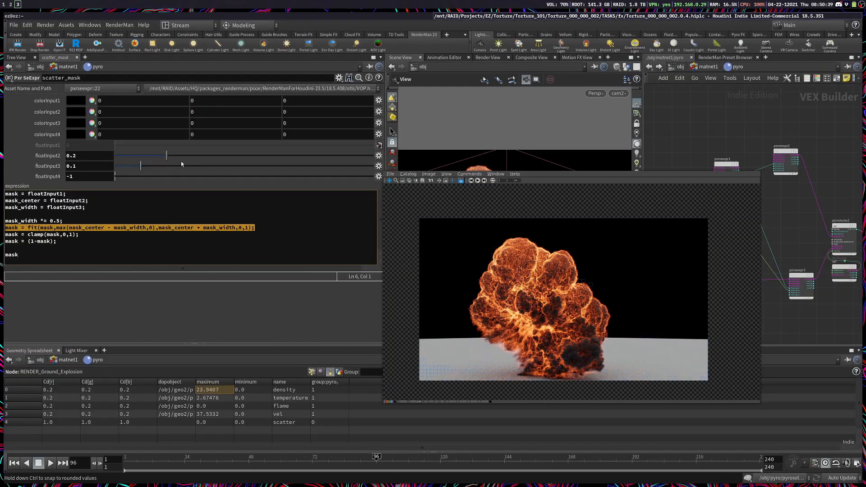
# Step: Raise floatInput2 on scatter_mask to 0.6512 and turn Multiple Scattering off on pxrvolume1
pyautogui.moveTo(169, 156); pyautogui.dragTo(208, 160)
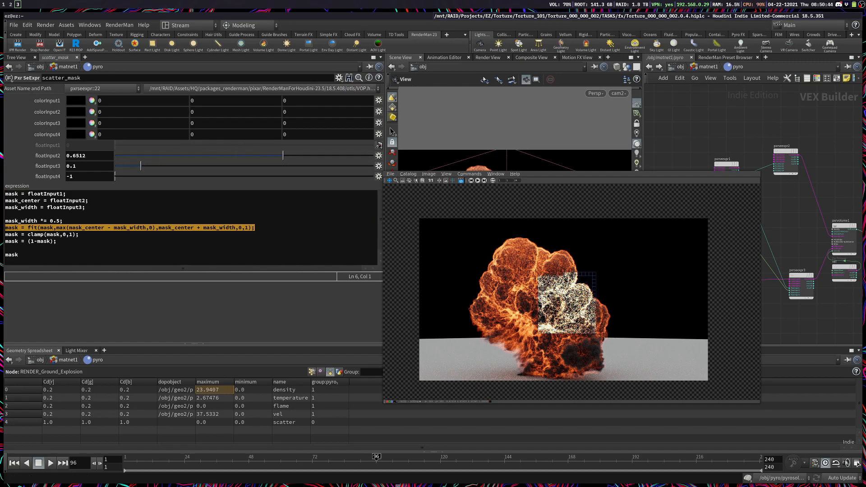
pyautogui.click(842, 232)
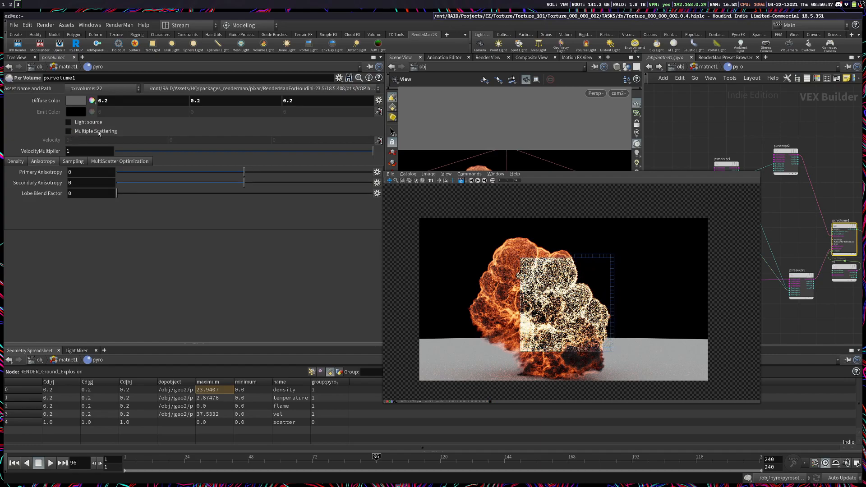
pyautogui.keyDown('super'); pyautogui.moveTo(600, 253); pyautogui.dragTo(445, 251); pyautogui.keyUp('super')
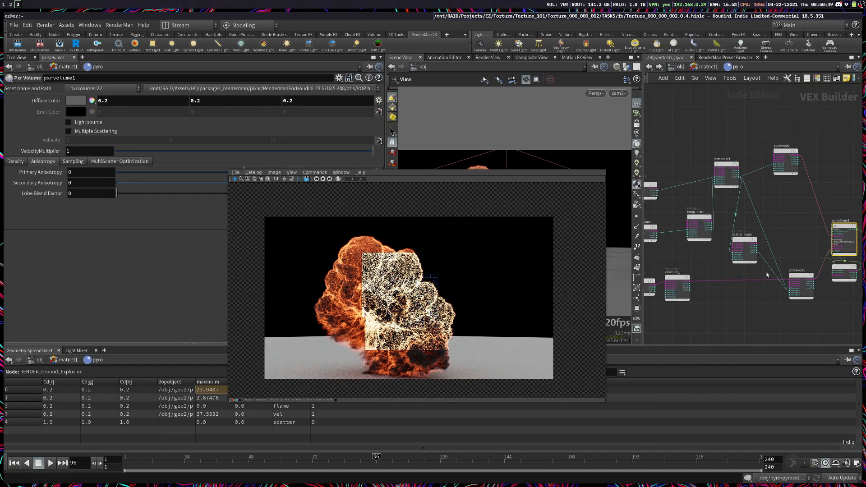
# Step: Select scatter_mask, zoom into the explosion in the render window and limit rendering to a crop region over its left side
pyautogui.click(753, 256)
pyautogui.scroll(3, 392, 268)
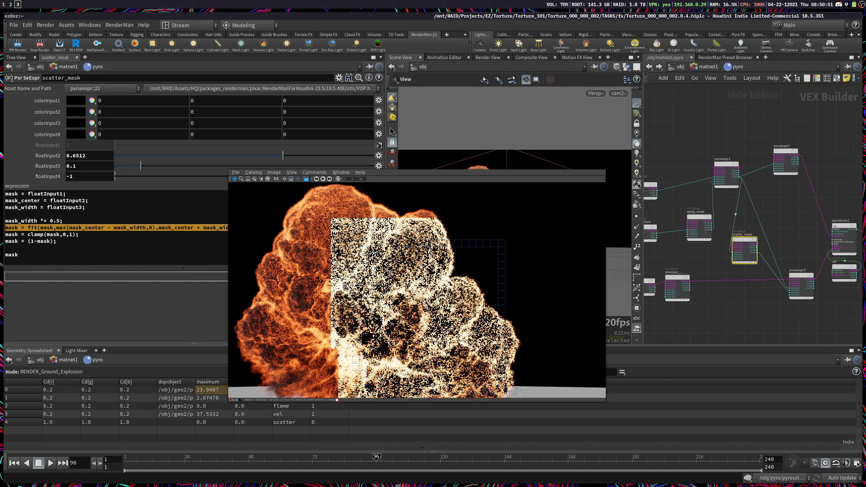
pyautogui.moveTo(391, 268); pyautogui.dragTo(405, 269, button='middle')
pyautogui.scroll(1, 377, 327)
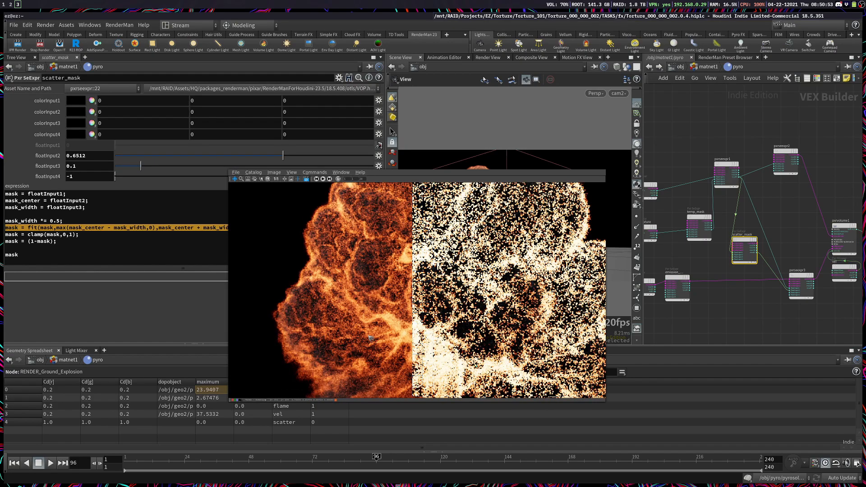
pyautogui.moveTo(277, 238)
pyautogui.mouseDown()
pyautogui.moveTo(495, 359)
pyautogui.moveTo(595, 337)
pyautogui.mouseUp()
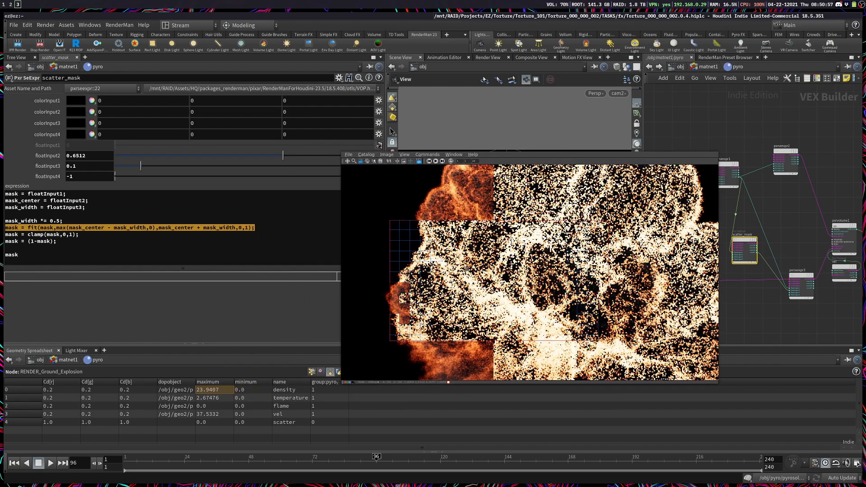
# Step: Try floatInput2 on scatter_mask at 1, lower it to 0.0927, and compare the rerendered explosion beyond the crop region
pyautogui.moveTo(284, 155); pyautogui.dragTo(335, 158)
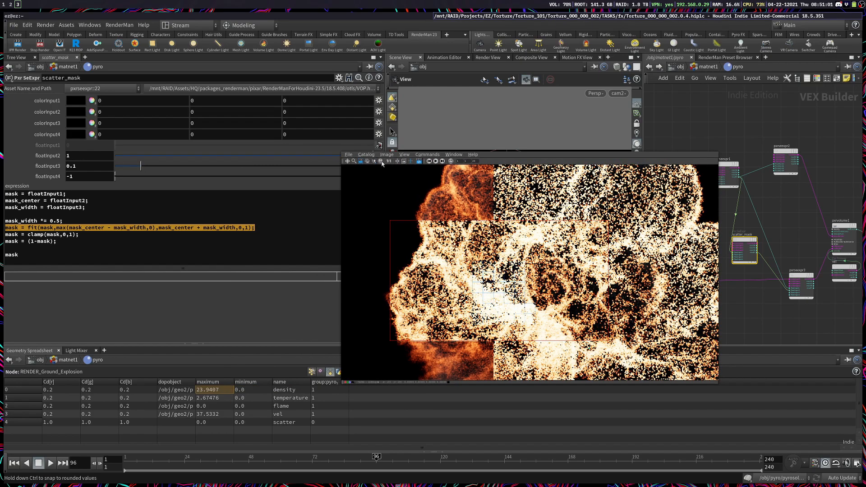
pyautogui.moveTo(399, 163); pyautogui.dragTo(139, 155)
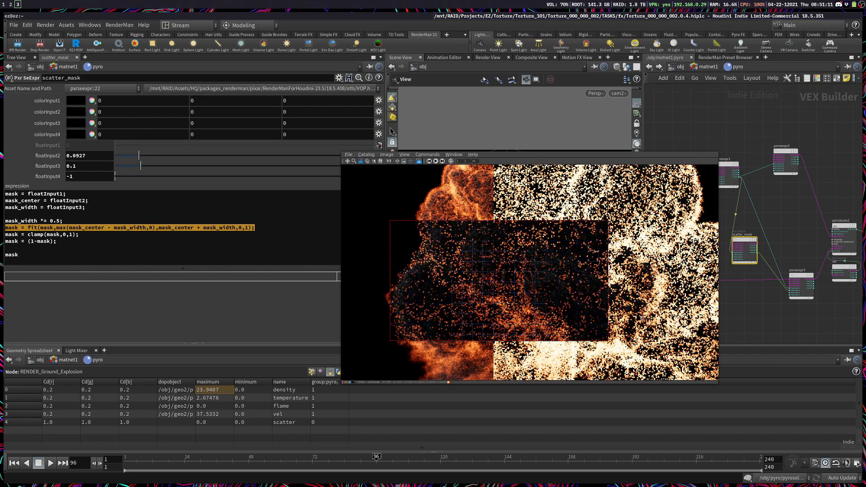
pyautogui.scroll(-3, 555, 278)
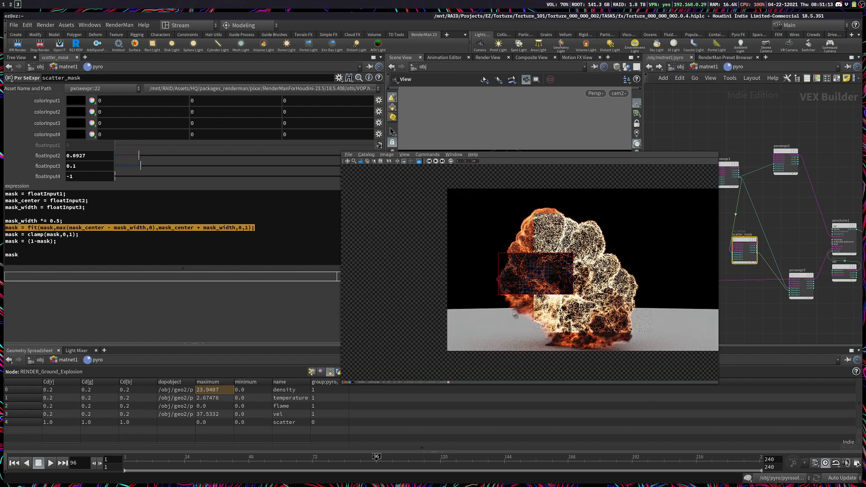
pyautogui.scroll(1, 573, 276)
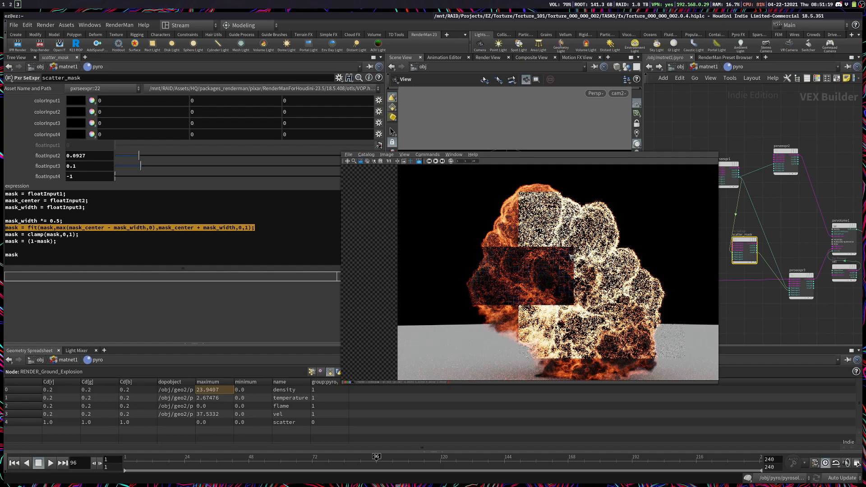
pyautogui.moveTo(592, 306); pyautogui.dragTo(554, 304, button='middle')
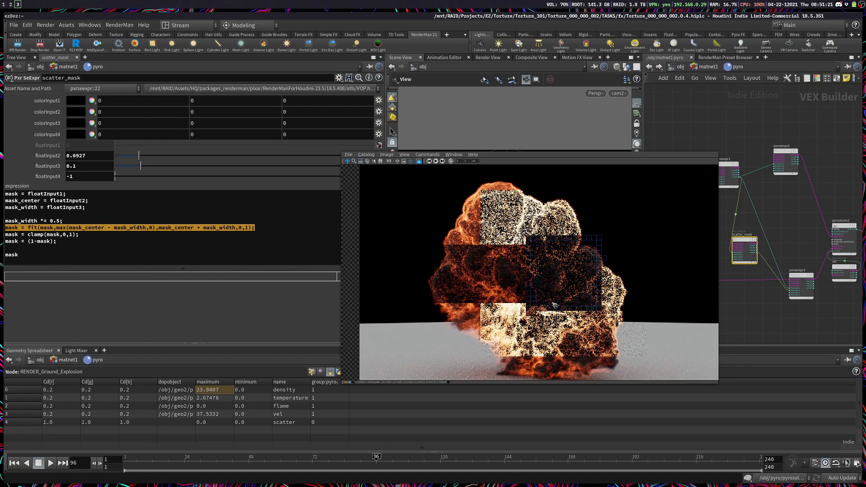